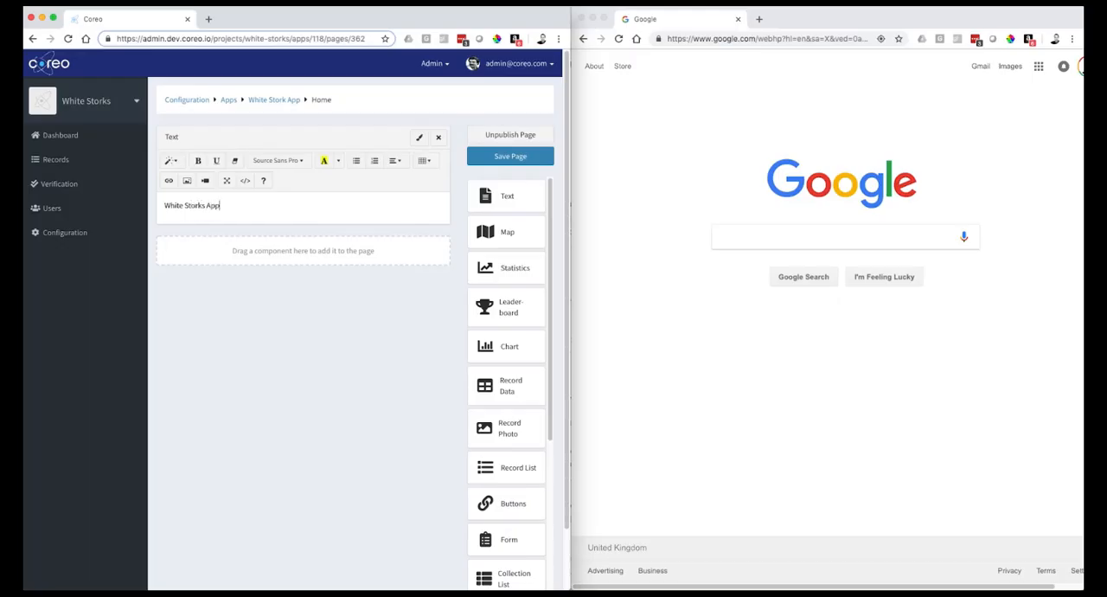
- Format the "White Storks App" text as a centred Header 1
{"action": "left_click_drag", "start_coordinate": [203, 205], "coordinate": [86, 207]}
{"action": "left_click", "coordinate": [170, 160]}
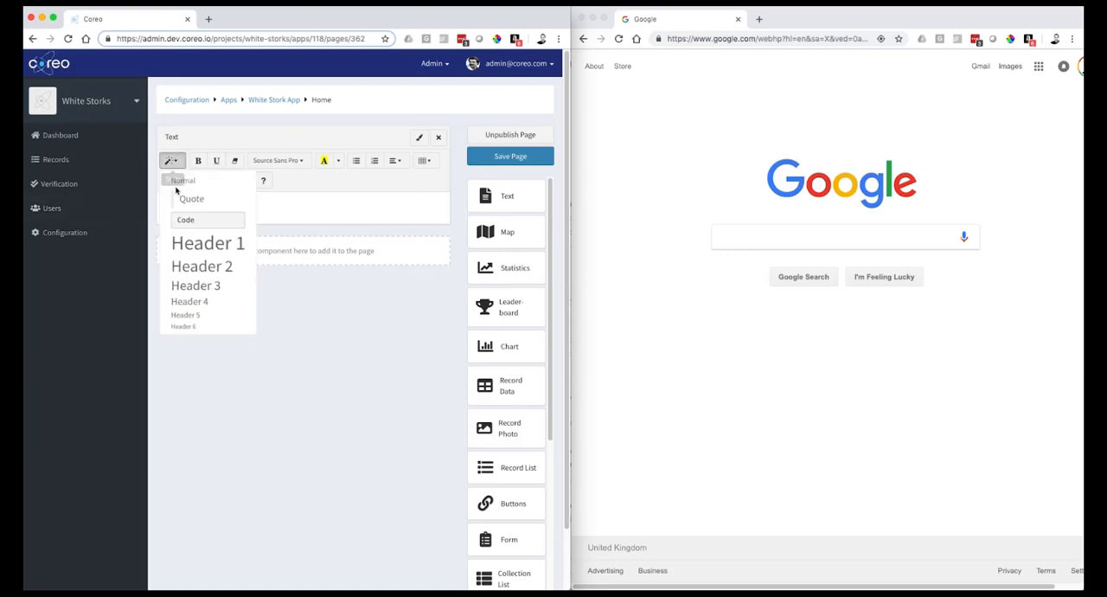
{"action": "left_click", "coordinate": [183, 239]}
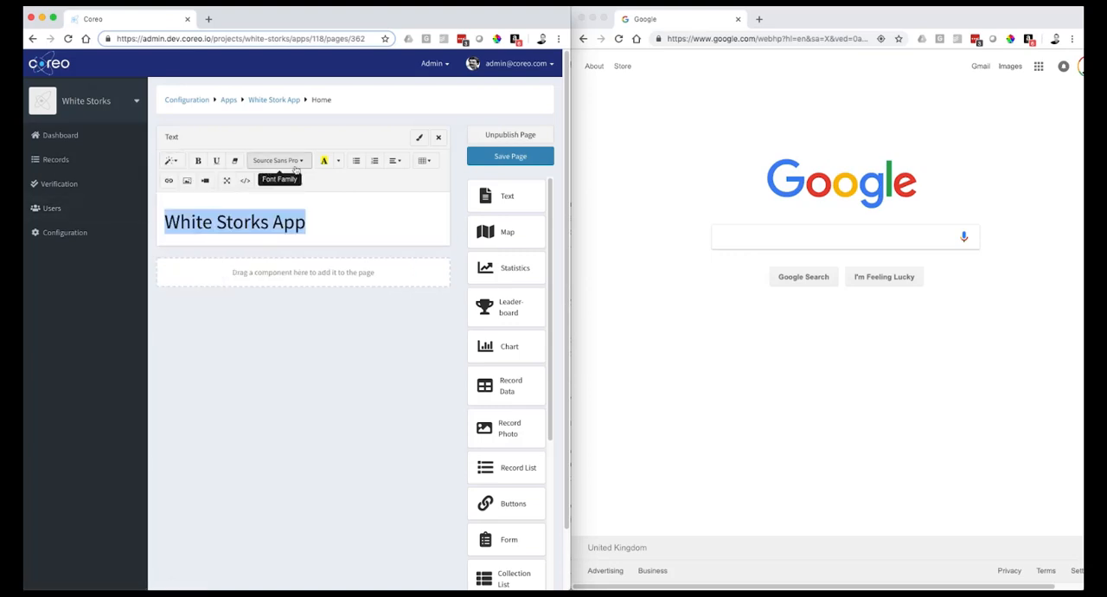
{"action": "left_click", "coordinate": [398, 162]}
{"action": "left_click", "coordinate": [413, 181]}
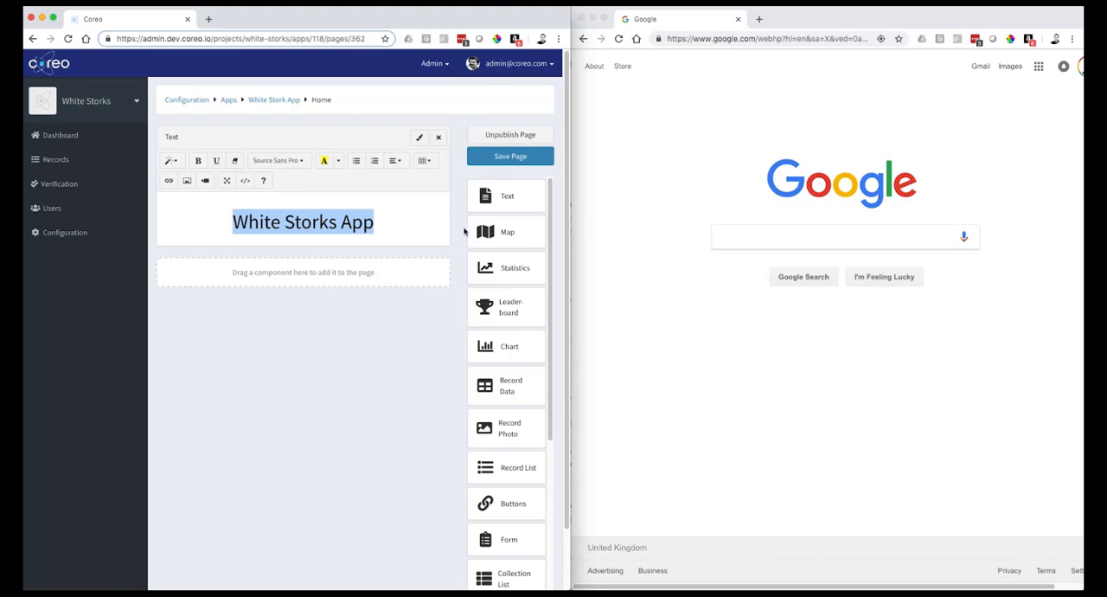
- Add a Media Image component below the heading, set its tag to Custom, and save the page
{"action": "scroll", "coordinate": [511, 467], "scroll_direction": "down", "scroll_amount": 5}
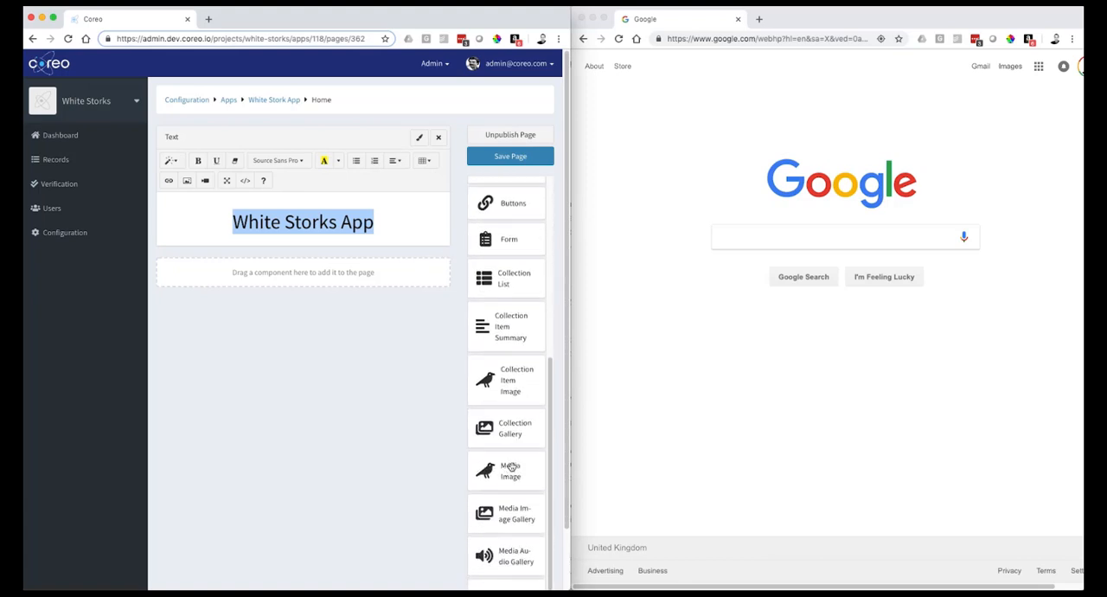
{"action": "left_click_drag", "start_coordinate": [512, 467], "coordinate": [316, 286]}
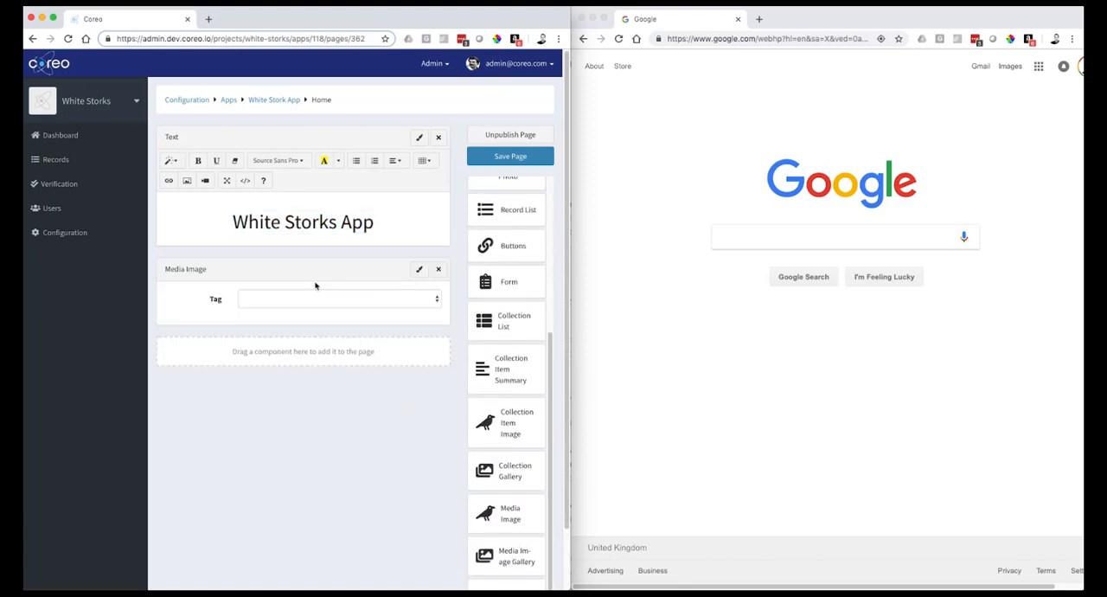
{"action": "left_click", "coordinate": [314, 298]}
{"action": "left_click", "coordinate": [302, 316]}
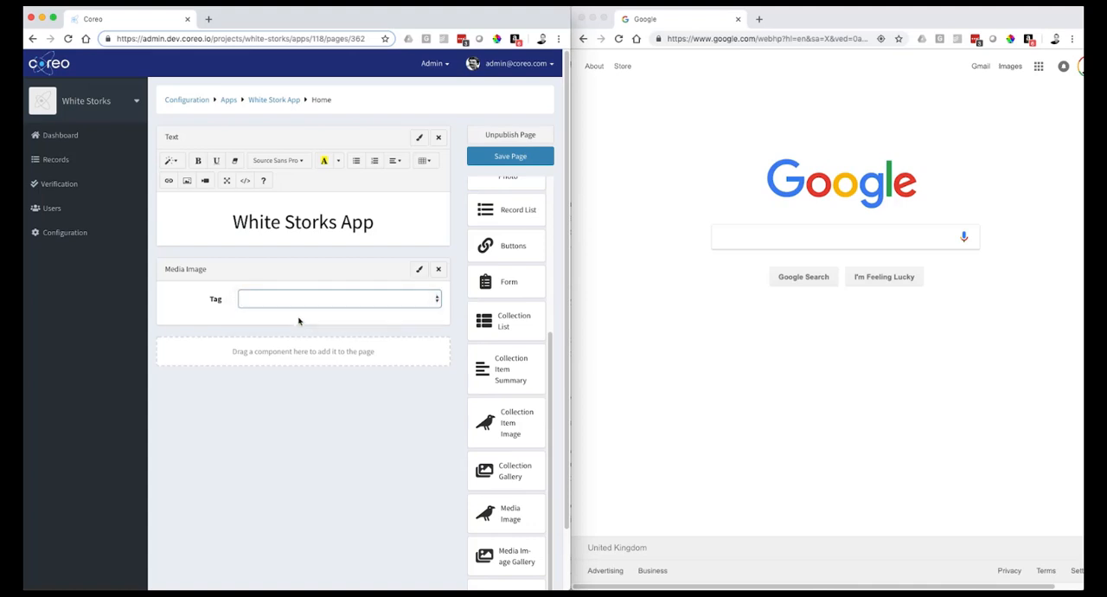
{"action": "left_click", "coordinate": [507, 157]}
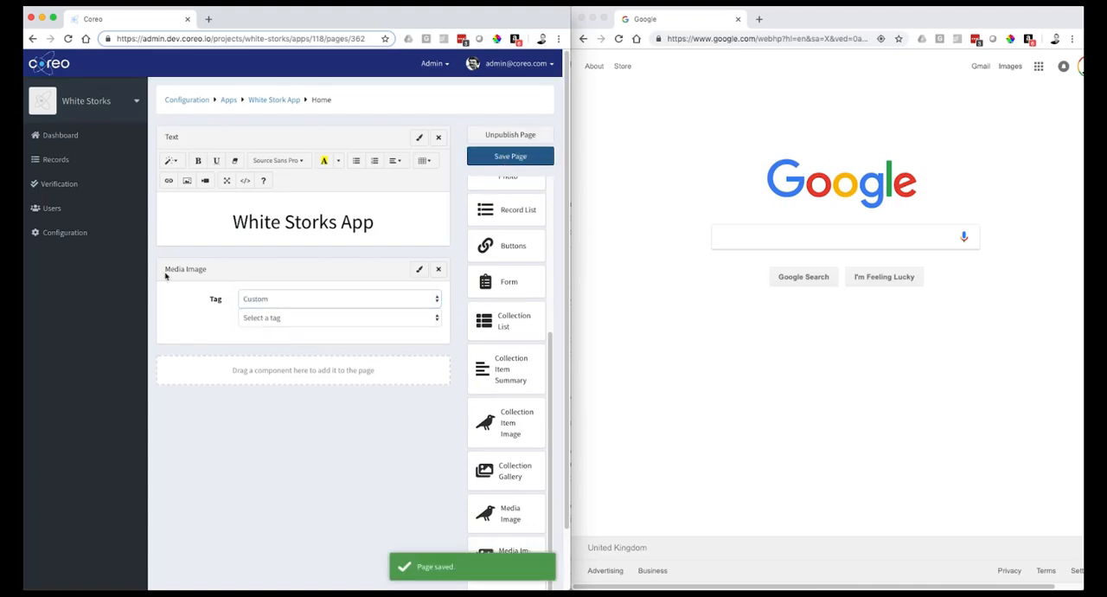
- Upload the five white stork photos from the Images folder, excluding StorkMapUK.jpg, to the project's media library
{"action": "left_click", "coordinate": [59, 235]}
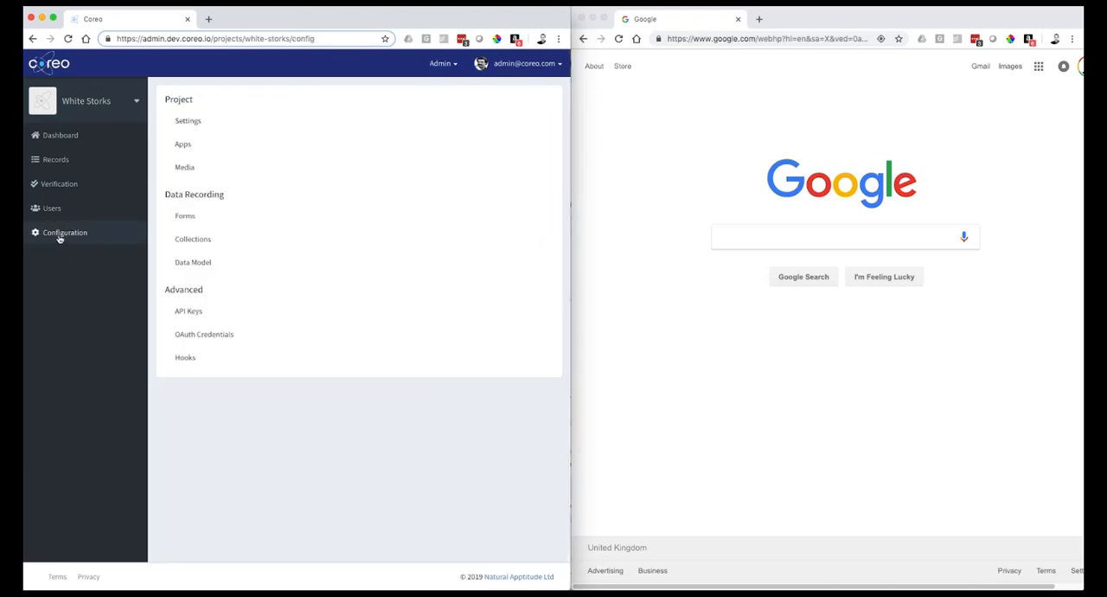
{"action": "left_click", "coordinate": [194, 167]}
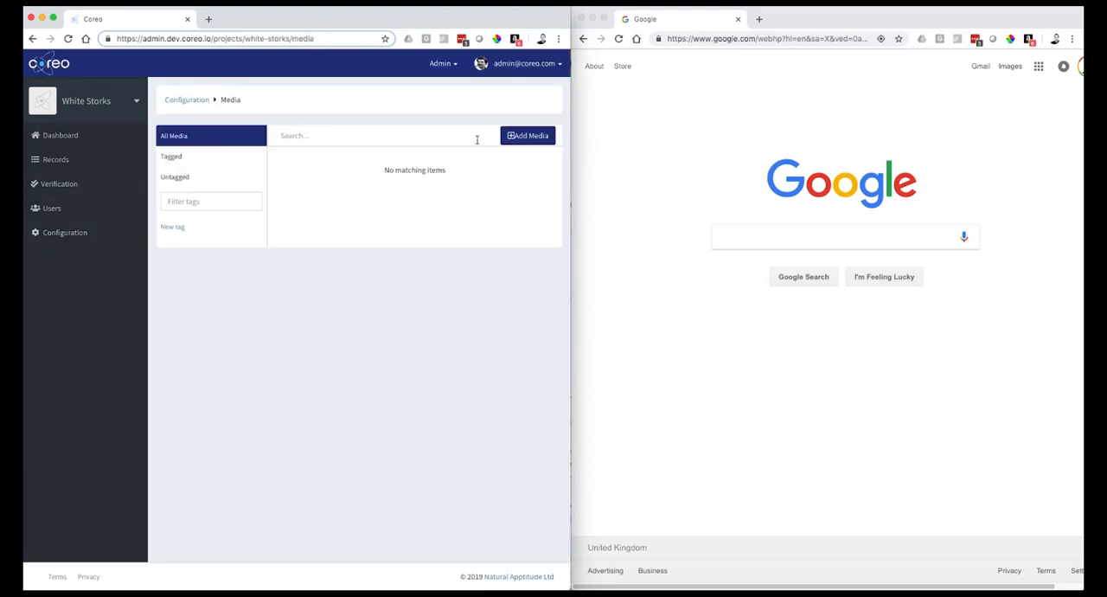
{"action": "left_click", "coordinate": [526, 139]}
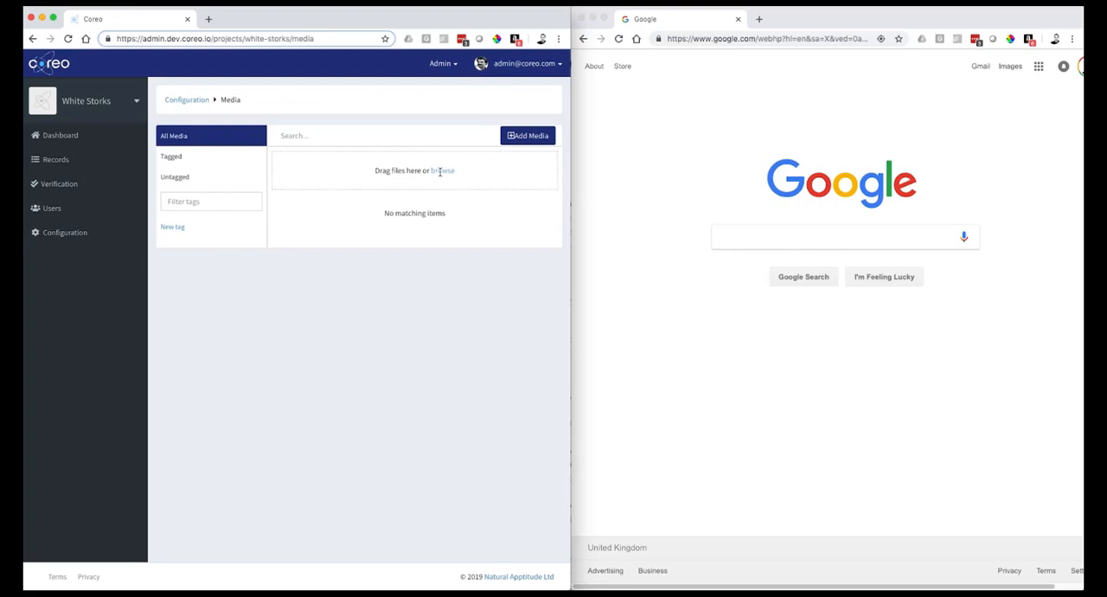
{"action": "left_click", "coordinate": [441, 171]}
{"action": "left_click", "coordinate": [398, 59]}
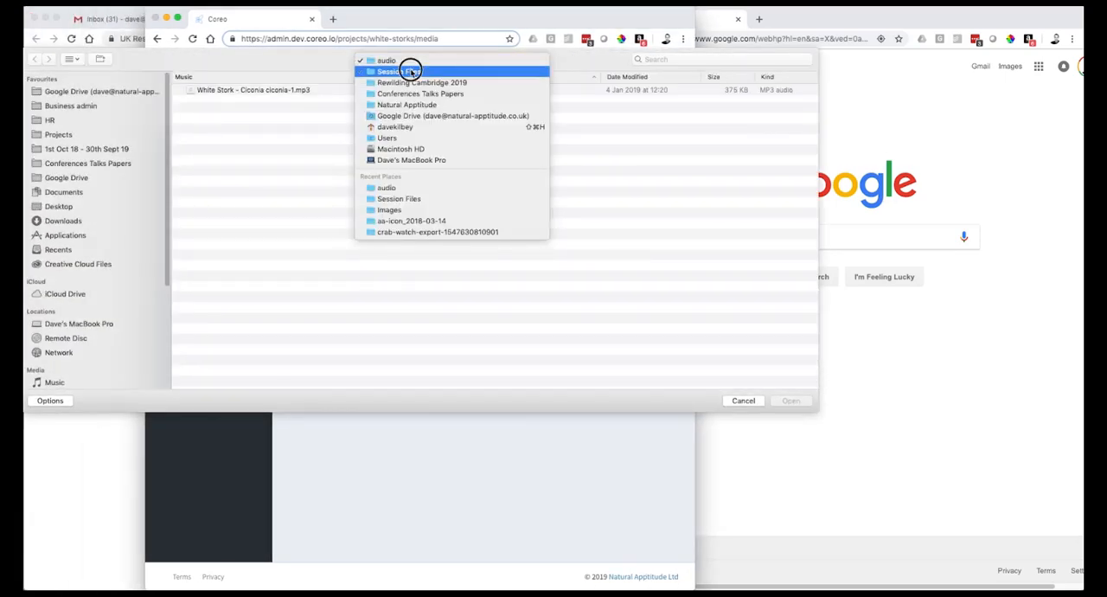
{"action": "left_click", "coordinate": [410, 71]}
{"action": "double_click", "coordinate": [216, 100]}
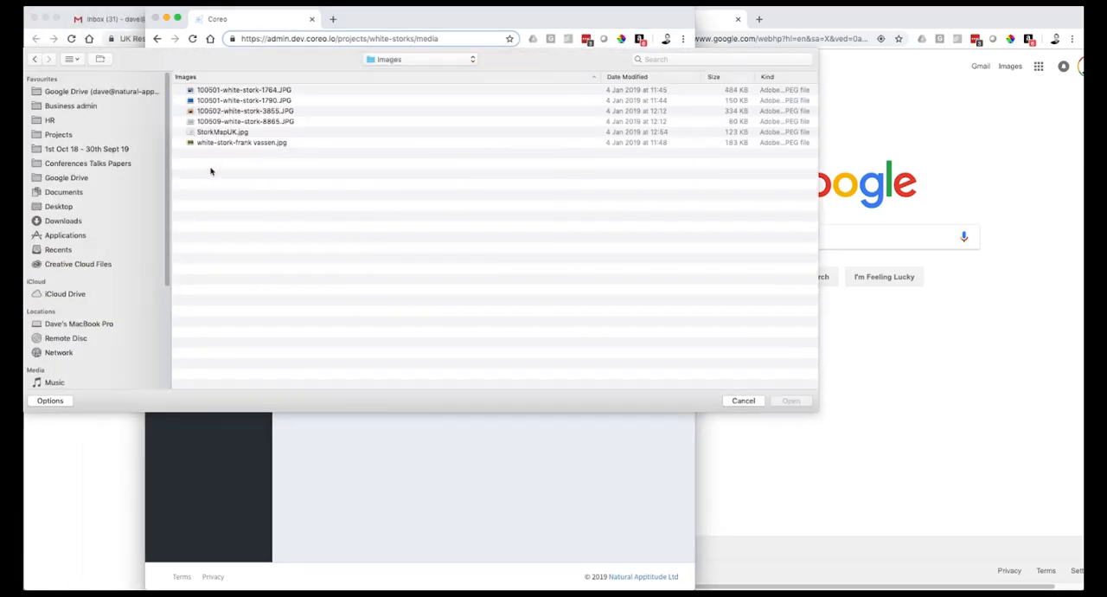
{"action": "left_click_drag", "start_coordinate": [210, 170], "coordinate": [213, 89]}
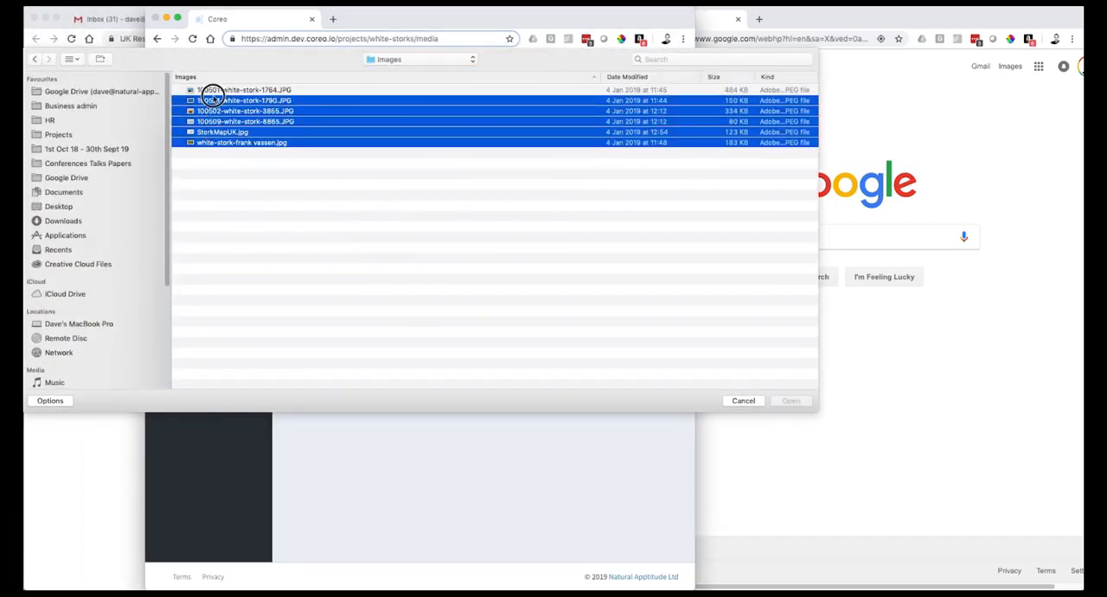
{"action": "left_click", "coordinate": [222, 134], "text": "super"}
{"action": "left_click", "coordinate": [791, 401]}
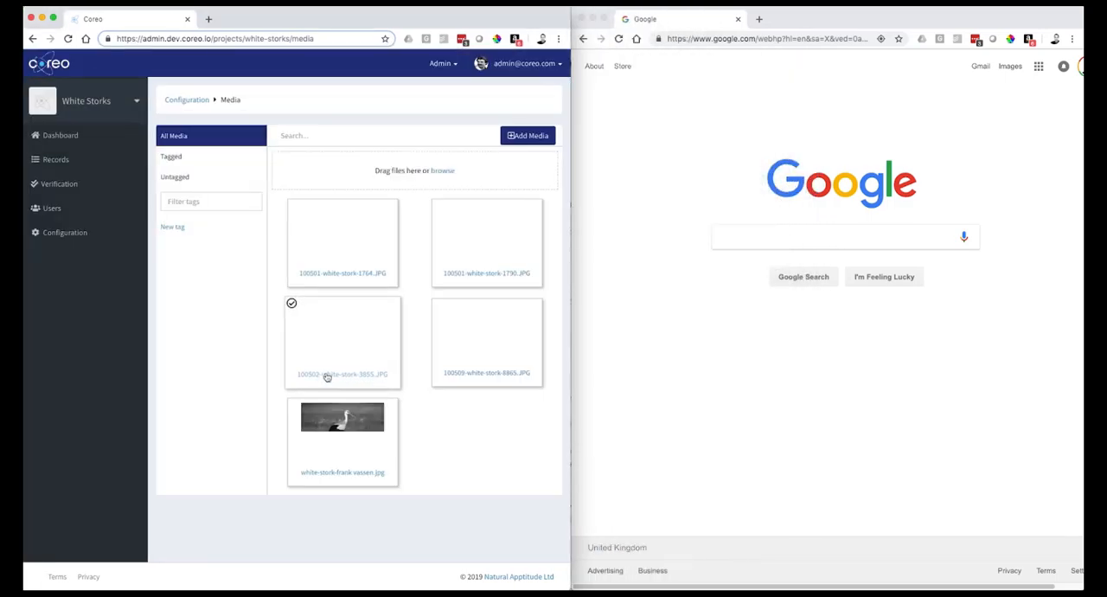
- Tag all five uploaded stork photos with a new tag named White Stork
{"action": "left_click", "coordinate": [301, 416]}
{"action": "left_click", "coordinate": [437, 316]}
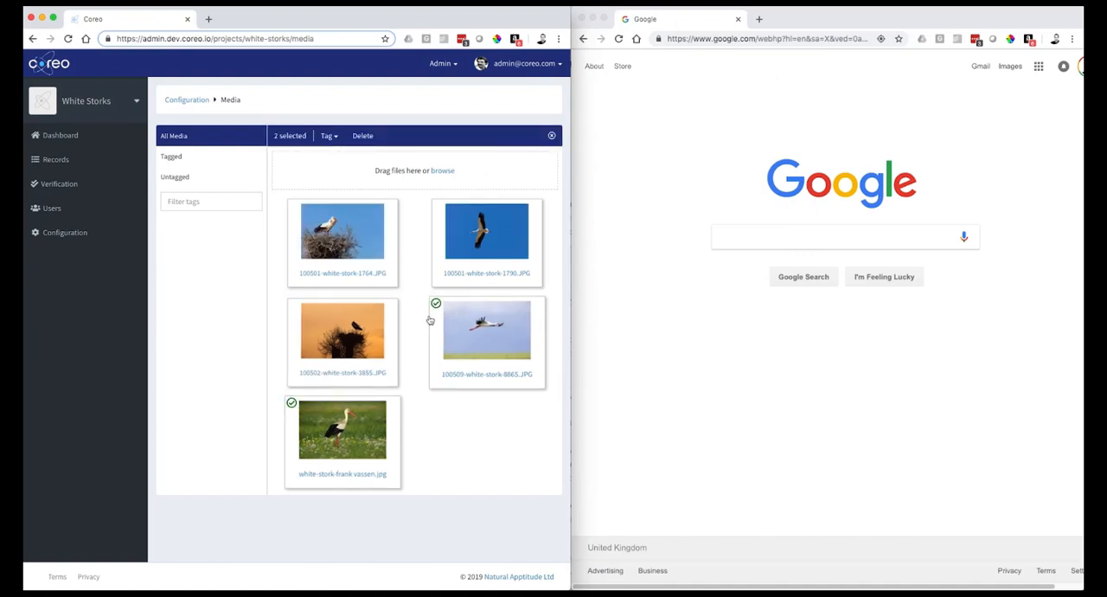
{"action": "left_click", "coordinate": [346, 329]}
{"action": "left_click", "coordinate": [350, 258]}
{"action": "left_click", "coordinate": [450, 254]}
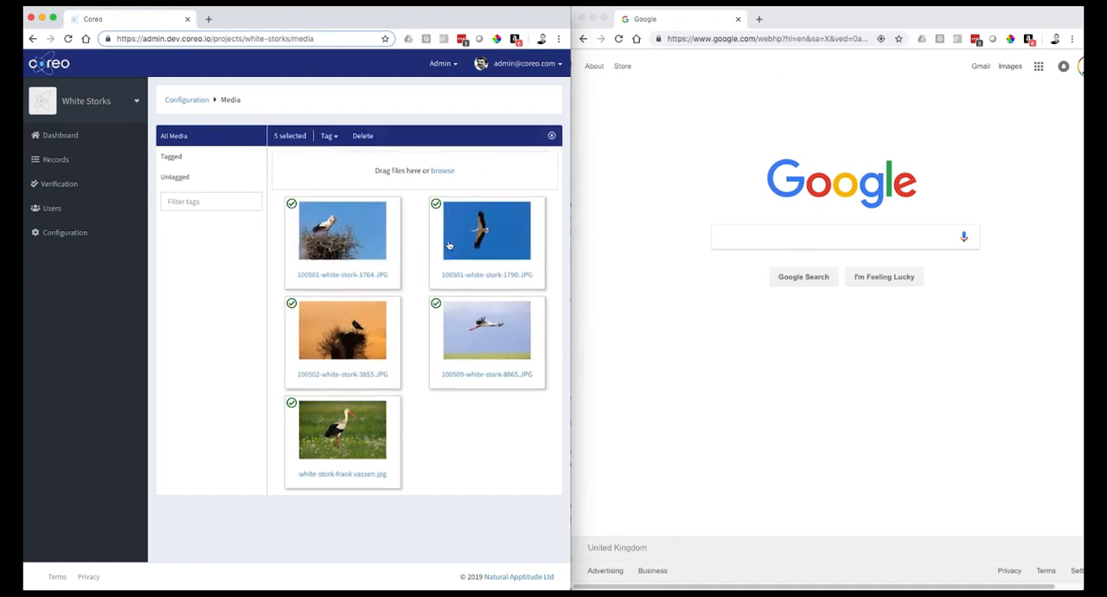
{"action": "left_click", "coordinate": [331, 139]}
{"action": "left_click", "coordinate": [337, 152]}
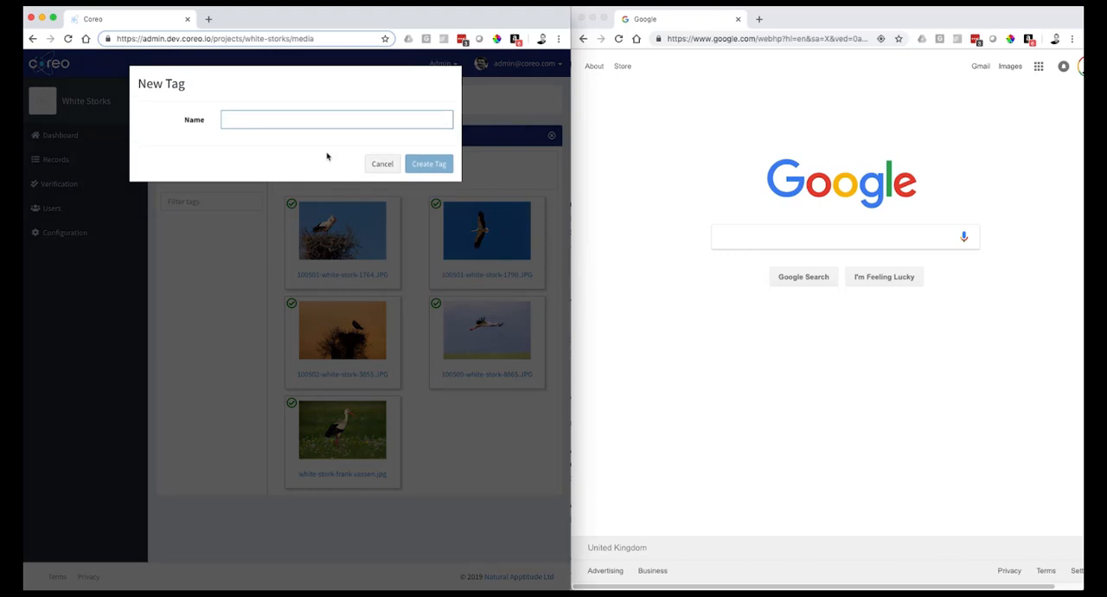
{"action": "left_click", "coordinate": [320, 119]}
{"action": "left_click", "coordinate": [309, 153]}
{"action": "left_click", "coordinate": [430, 164]}
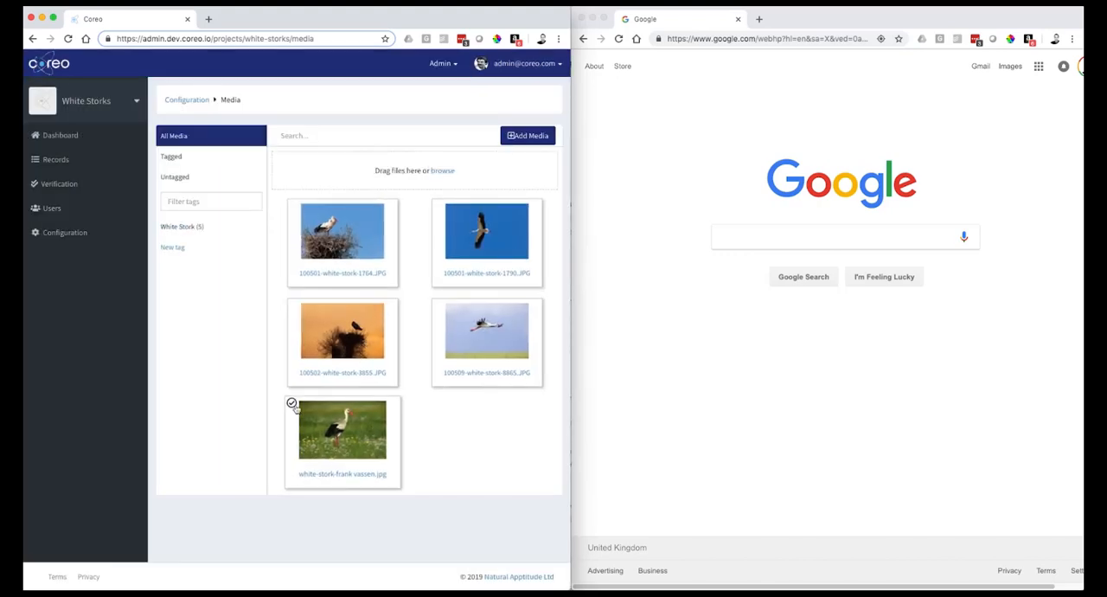
- Tag the photo 100502-white-stork-3855.JPG with a new tag named Home
{"action": "left_click", "coordinate": [292, 305]}
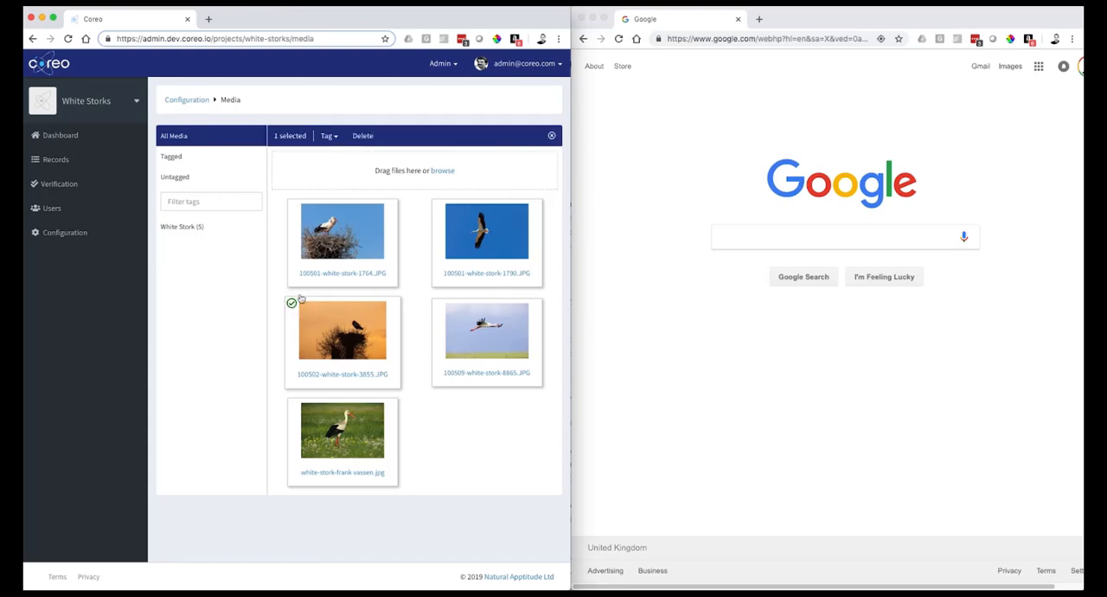
{"action": "left_click", "coordinate": [326, 136]}
{"action": "left_click", "coordinate": [331, 157]}
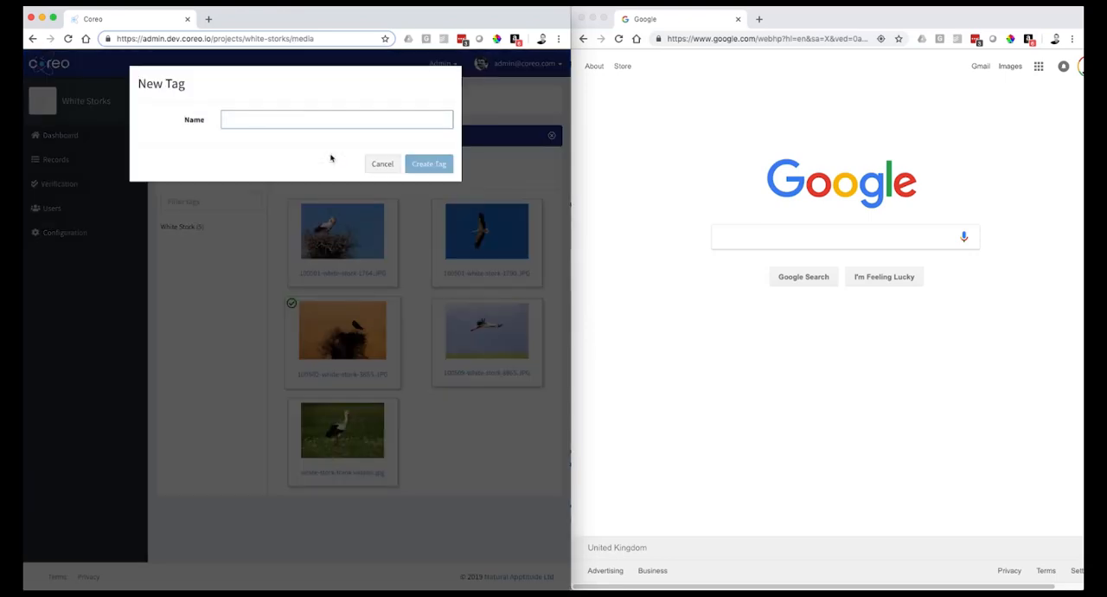
{"action": "type", "text": "Home"}
{"action": "left_click", "coordinate": [429, 165]}
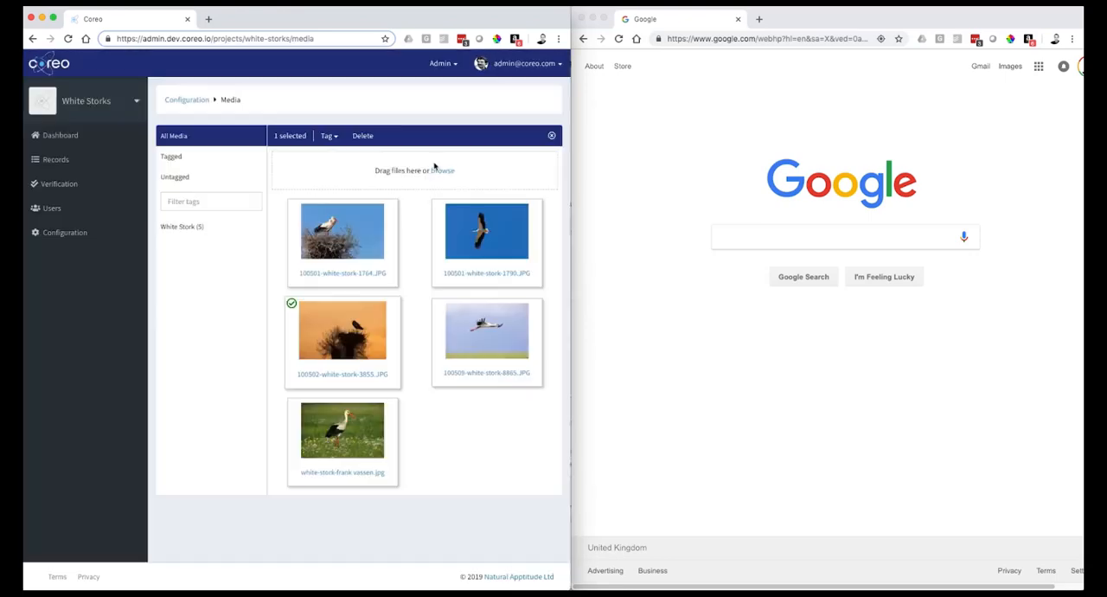
- Review which media items fall under the Home, White Stork, Untagged and Tagged filters
{"action": "left_click", "coordinate": [174, 230]}
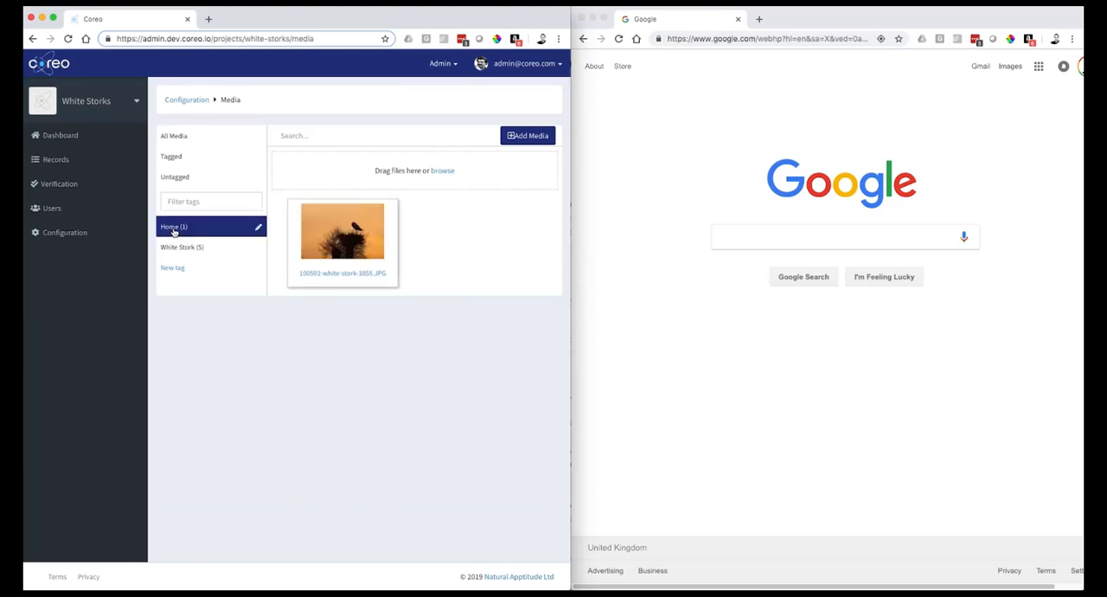
{"action": "left_click", "coordinate": [176, 248]}
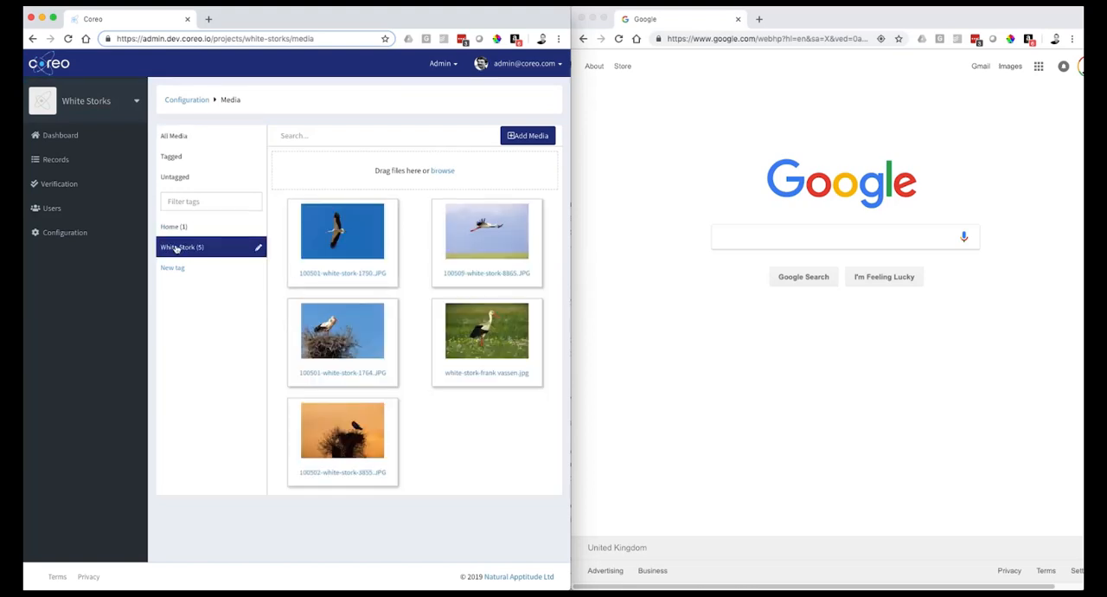
{"action": "left_click", "coordinate": [174, 177]}
{"action": "left_click", "coordinate": [176, 159]}
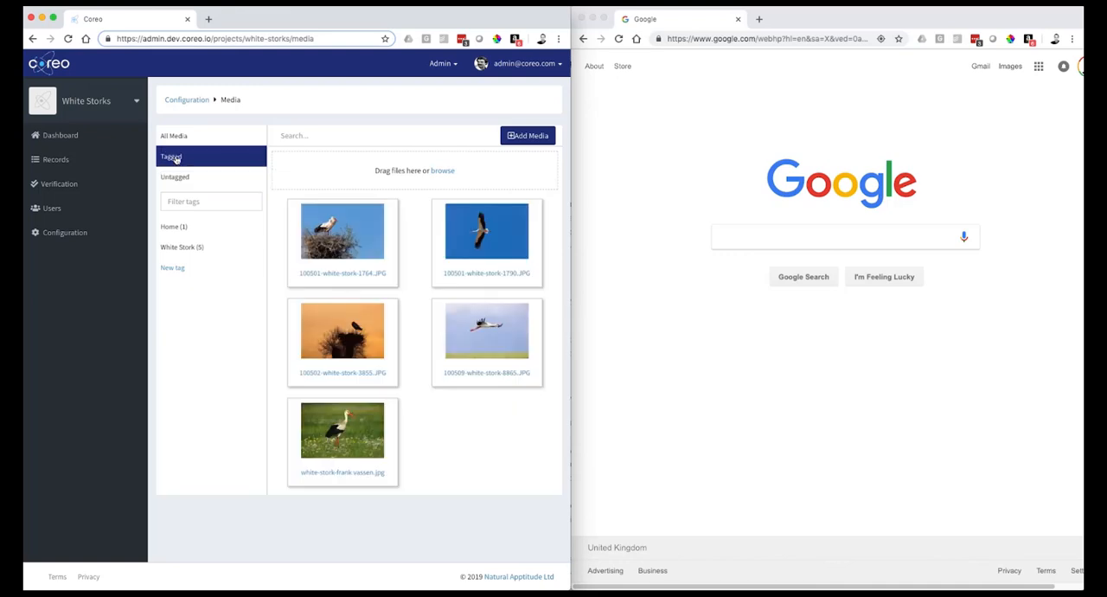
- Upload "White Stork - Ciconia ciconia-1.mp3" from the audio folder to the media library and reload the page
{"action": "left_click", "coordinate": [533, 137]}
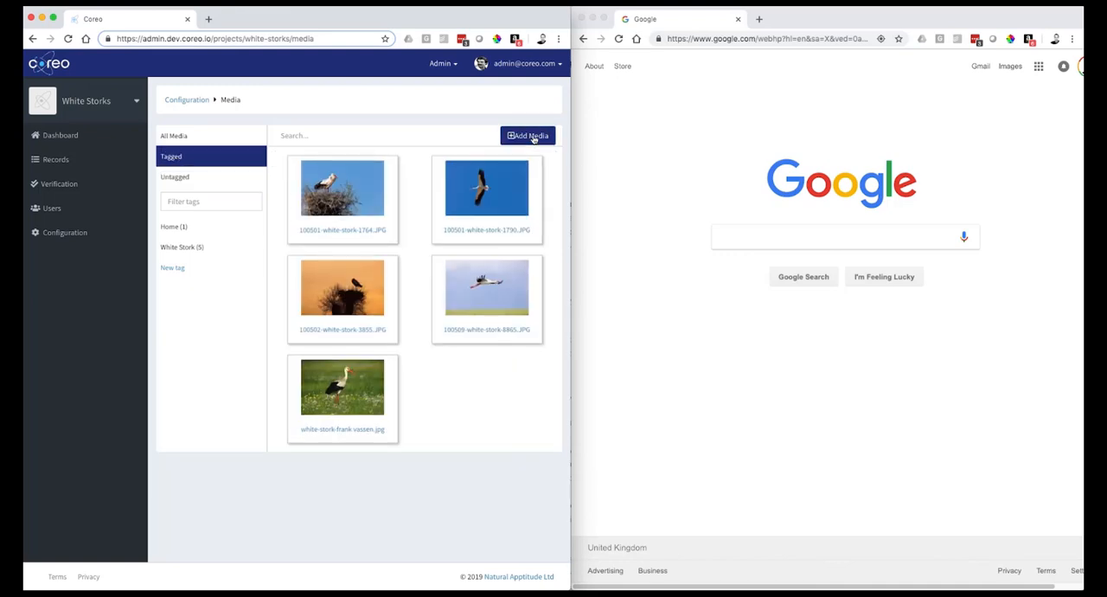
{"action": "left_click", "coordinate": [533, 136]}
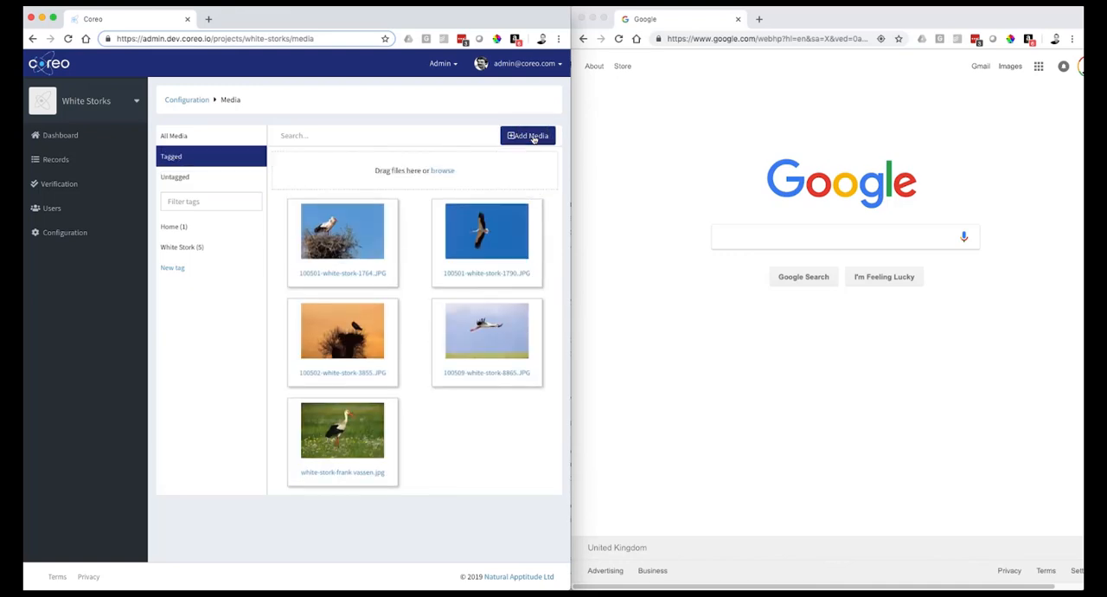
{"action": "left_click", "coordinate": [442, 170]}
{"action": "left_click", "coordinate": [422, 61]}
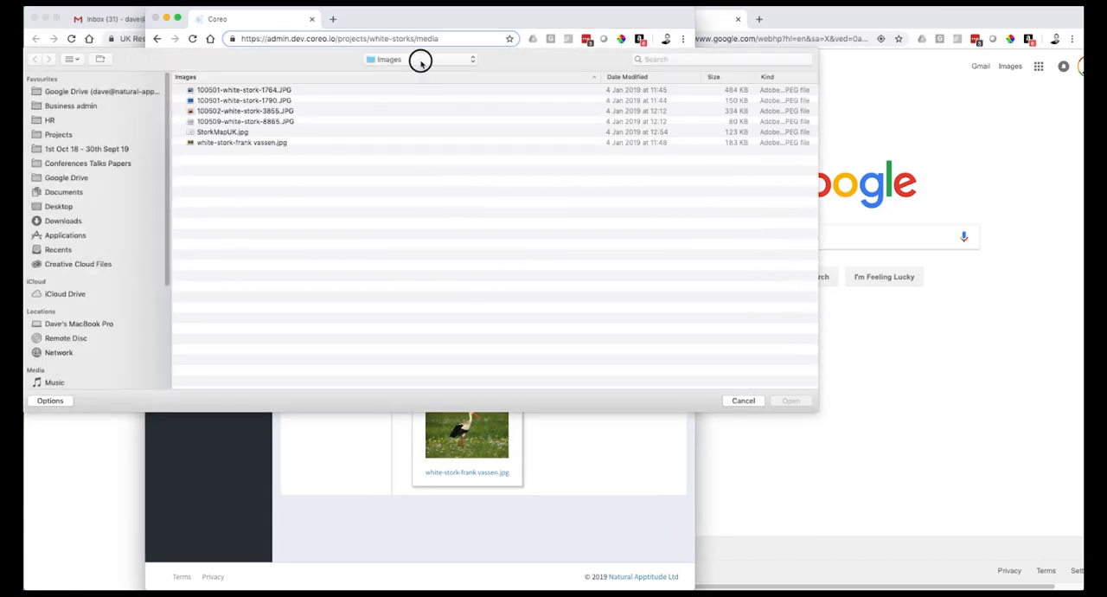
{"action": "left_click", "coordinate": [417, 75]}
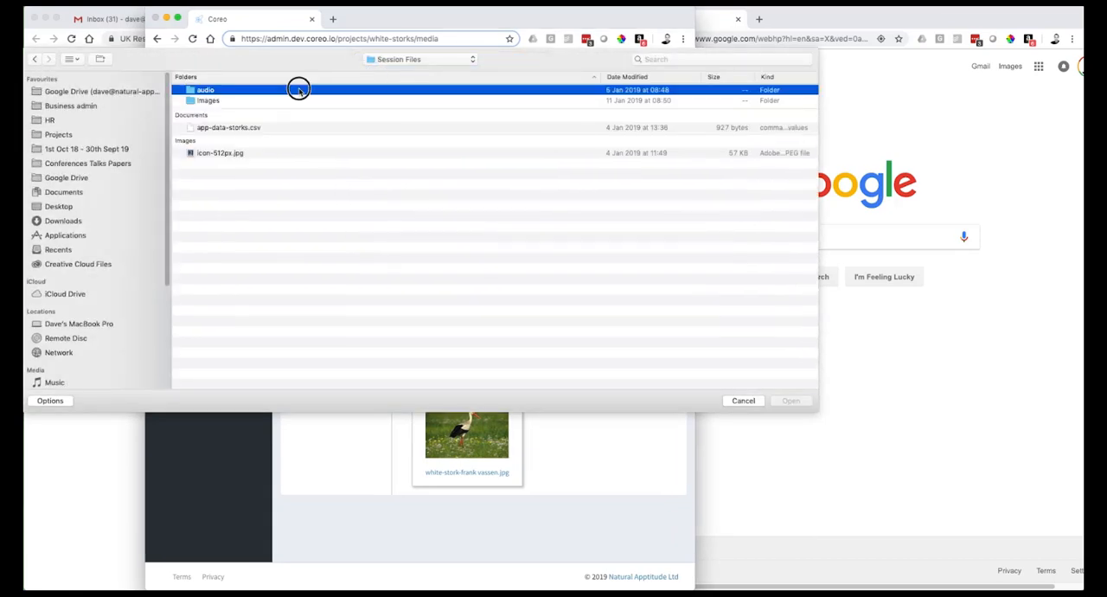
{"action": "double_click", "coordinate": [297, 87]}
{"action": "left_click", "coordinate": [270, 92]}
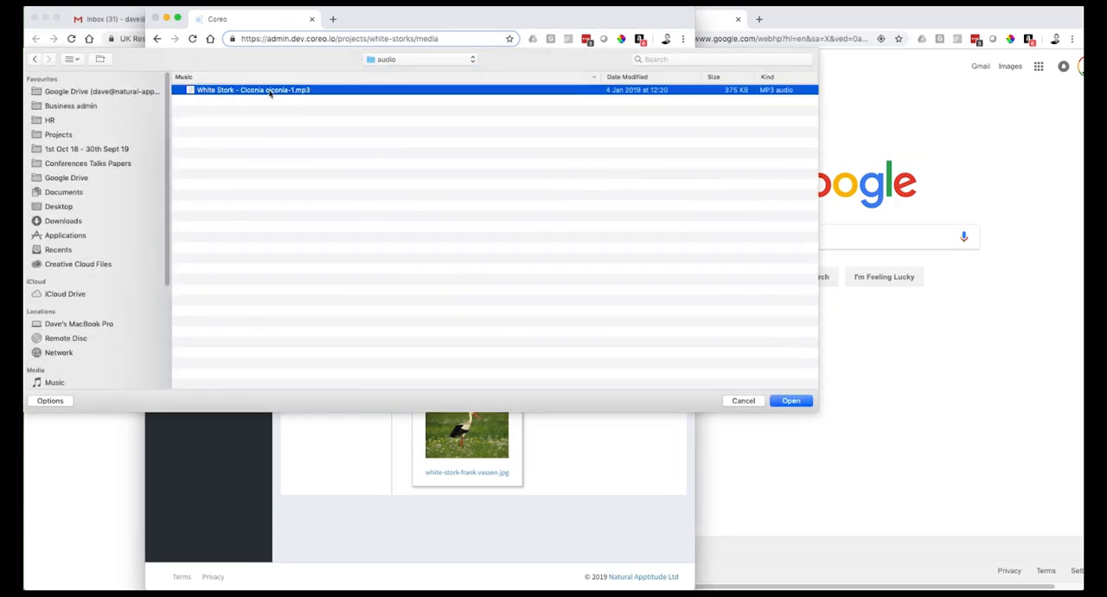
{"action": "left_click", "coordinate": [791, 401]}
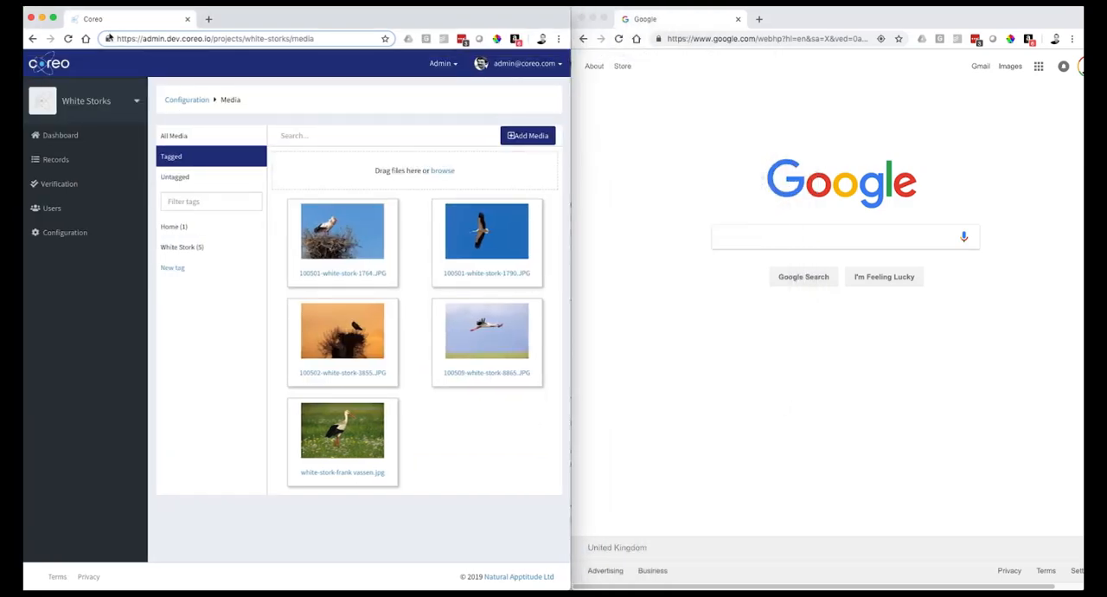
{"action": "left_click", "coordinate": [70, 39]}
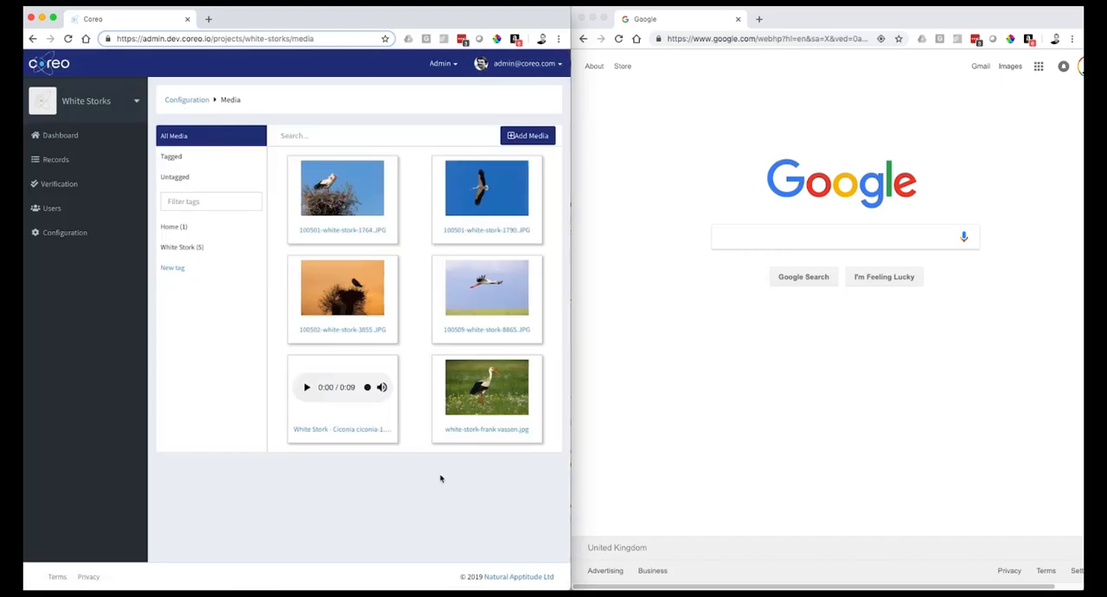
- Apply the existing White Stork tag to the uploaded audio clip
{"action": "left_click", "coordinate": [292, 360]}
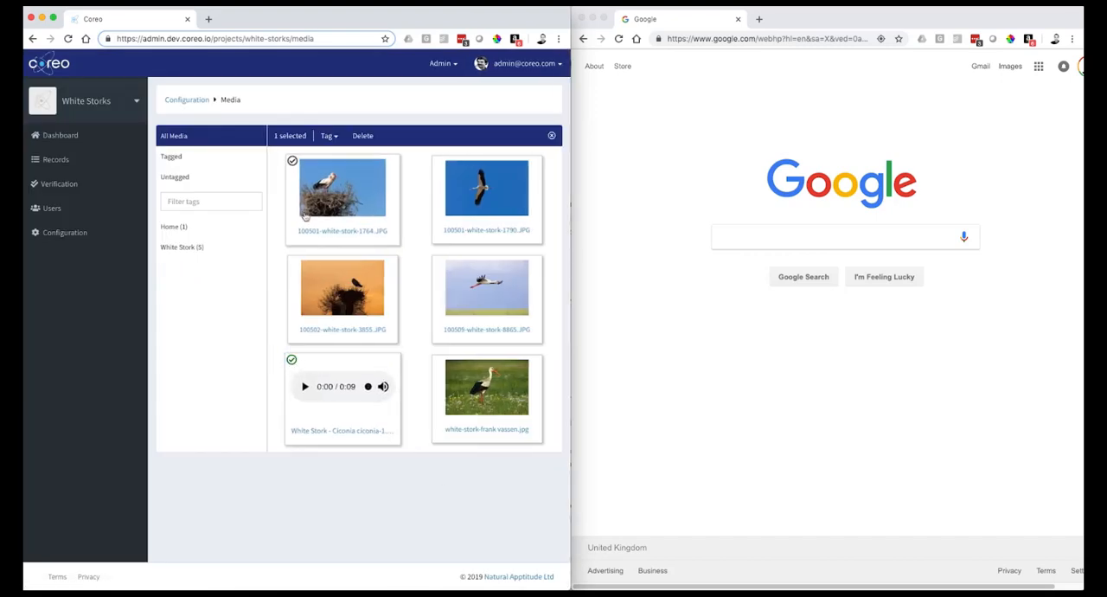
{"action": "left_click", "coordinate": [328, 136]}
{"action": "left_click", "coordinate": [338, 196]}
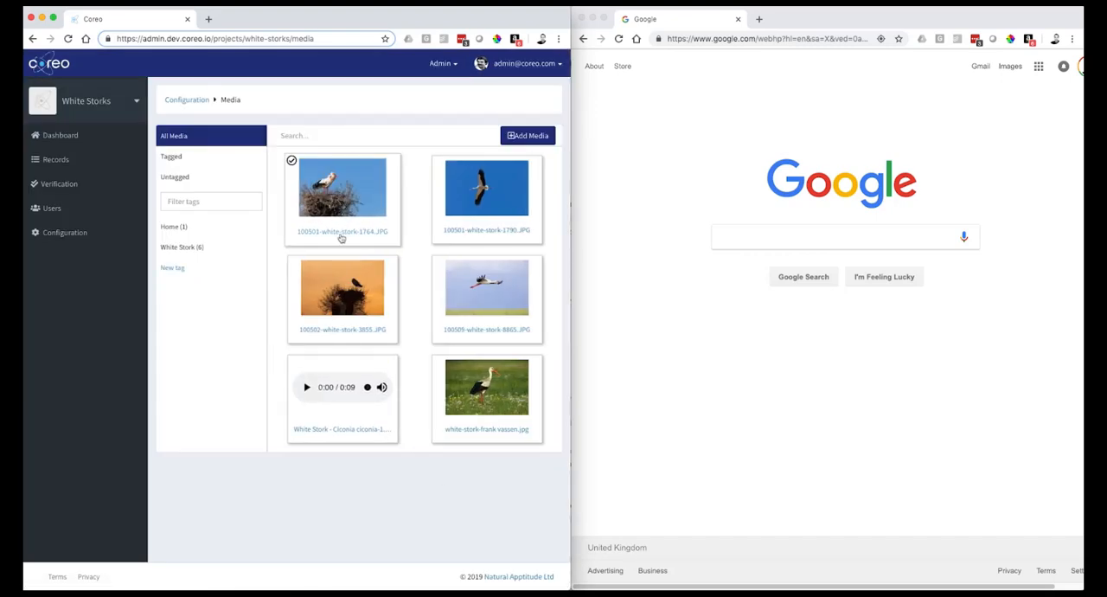
- Caption the uploaded White Stork audio clip with the recordist's name and save its details
{"action": "left_click", "coordinate": [330, 432]}
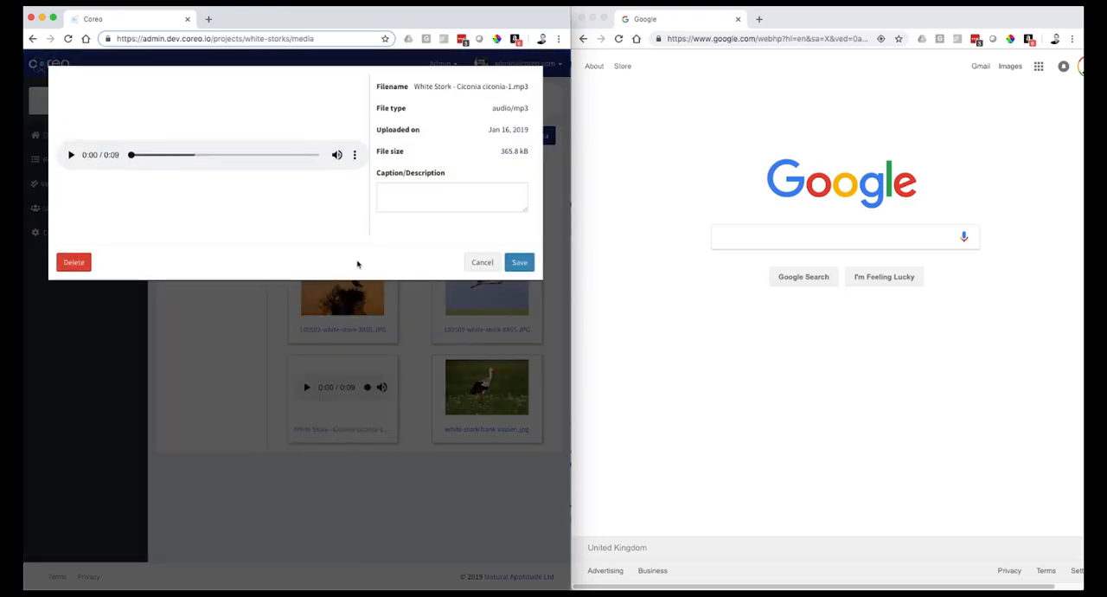
{"action": "left_click", "coordinate": [396, 199]}
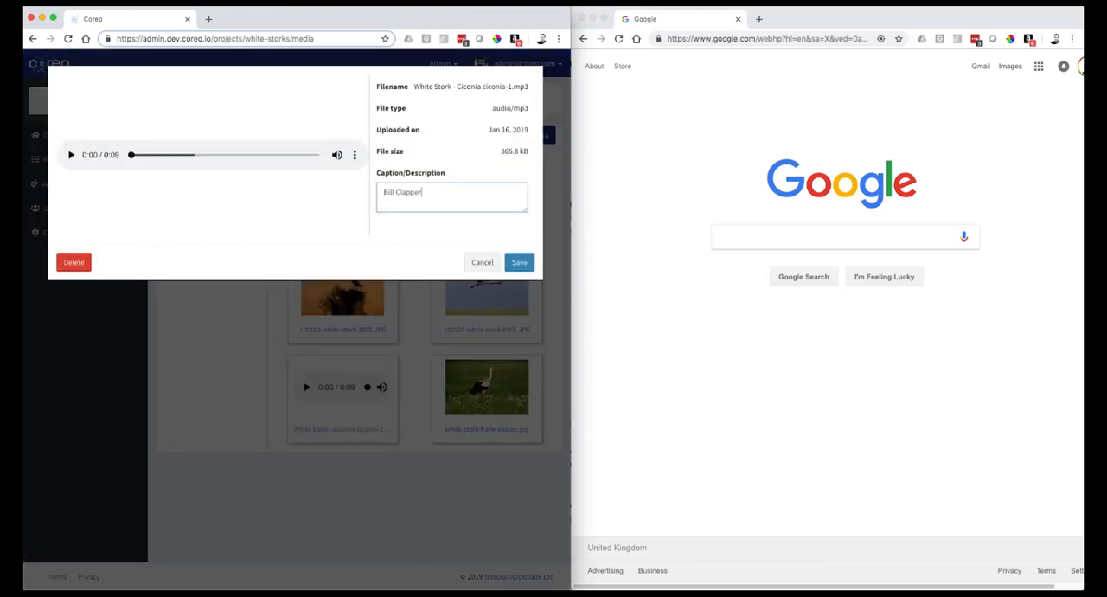
{"action": "type", "text": "Bill Clapper"}
{"action": "left_click", "coordinate": [519, 262]}
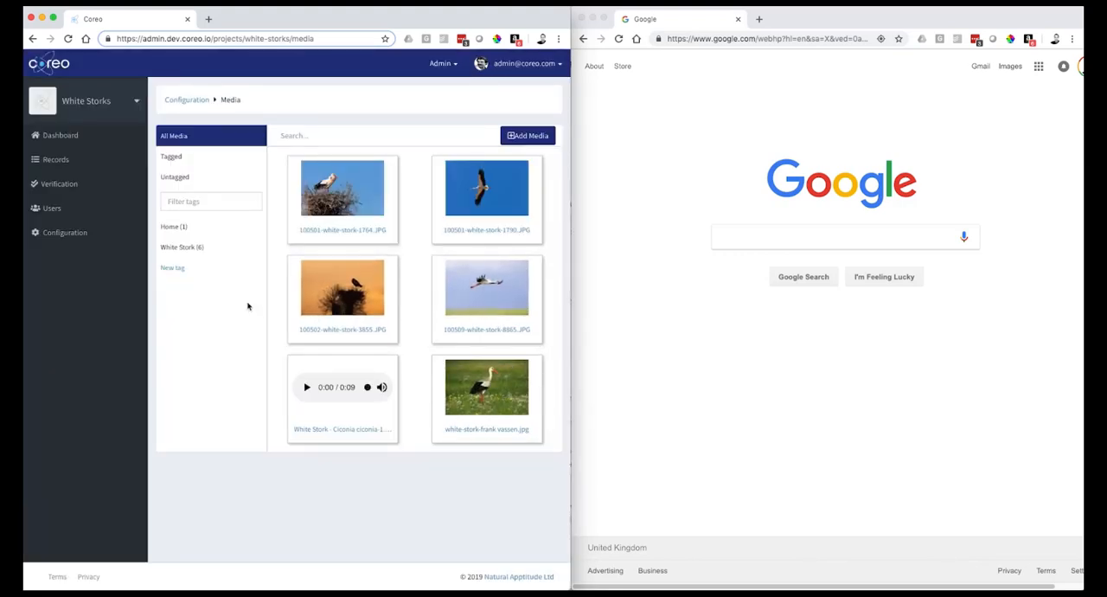
- Set the custom tag of the Media Image on the White Stork App's Home page to Home and save the page
{"action": "left_click", "coordinate": [94, 234]}
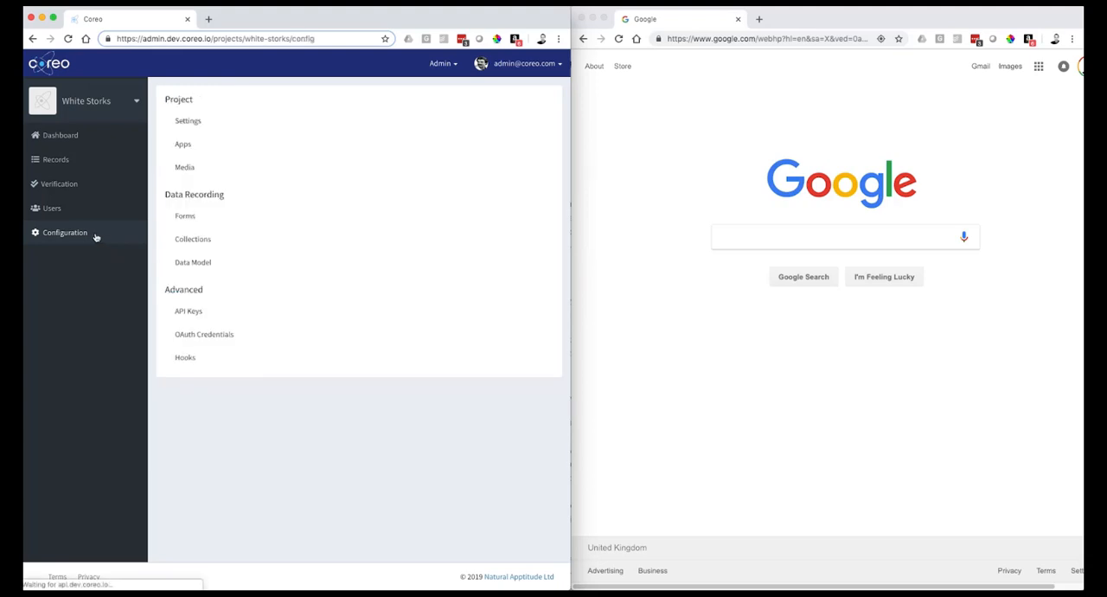
{"action": "left_click", "coordinate": [205, 150]}
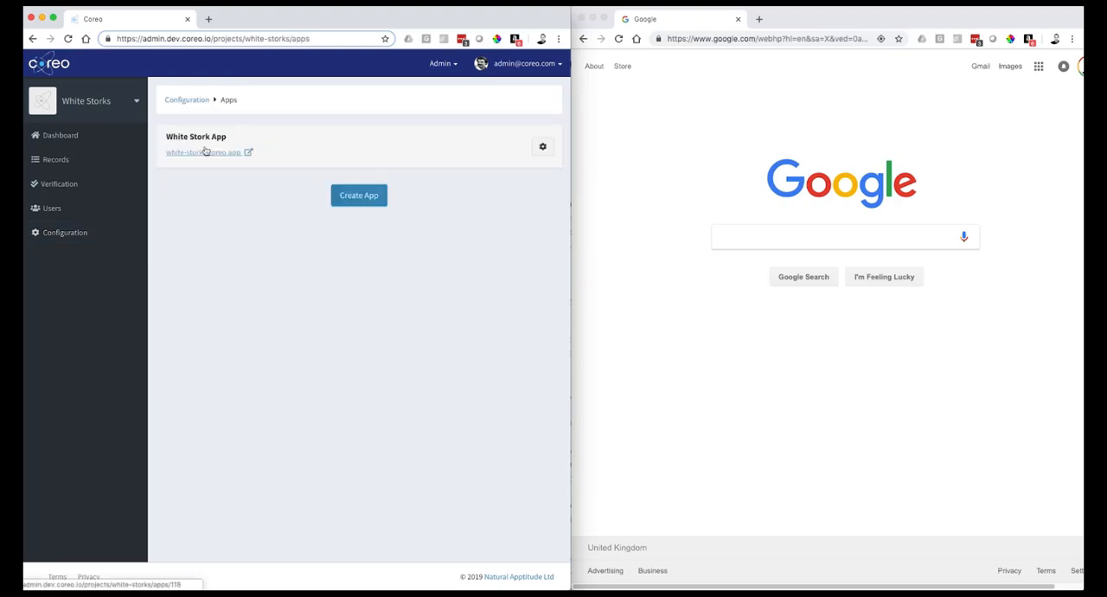
{"action": "left_click", "coordinate": [529, 148]}
{"action": "left_click", "coordinate": [342, 186]}
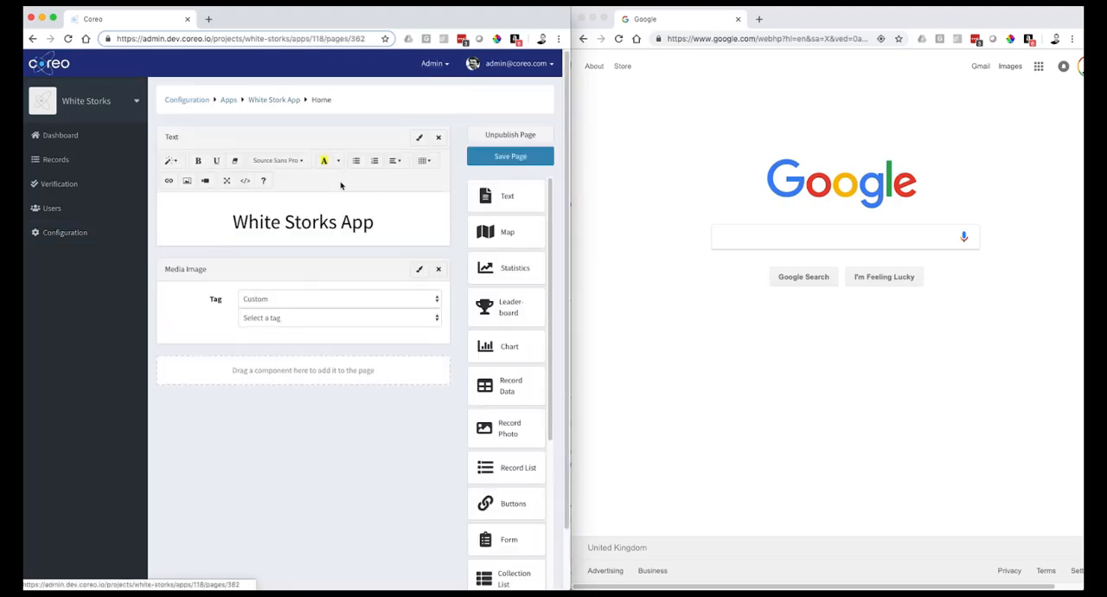
{"action": "left_click", "coordinate": [304, 320]}
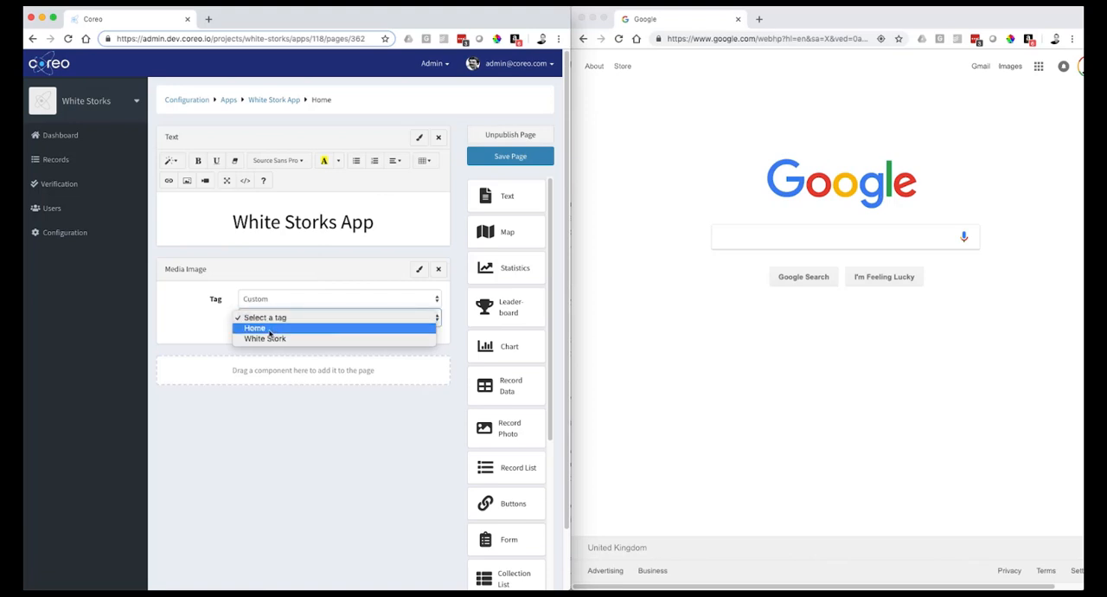
{"action": "left_click", "coordinate": [269, 330]}
{"action": "left_click", "coordinate": [488, 157]}
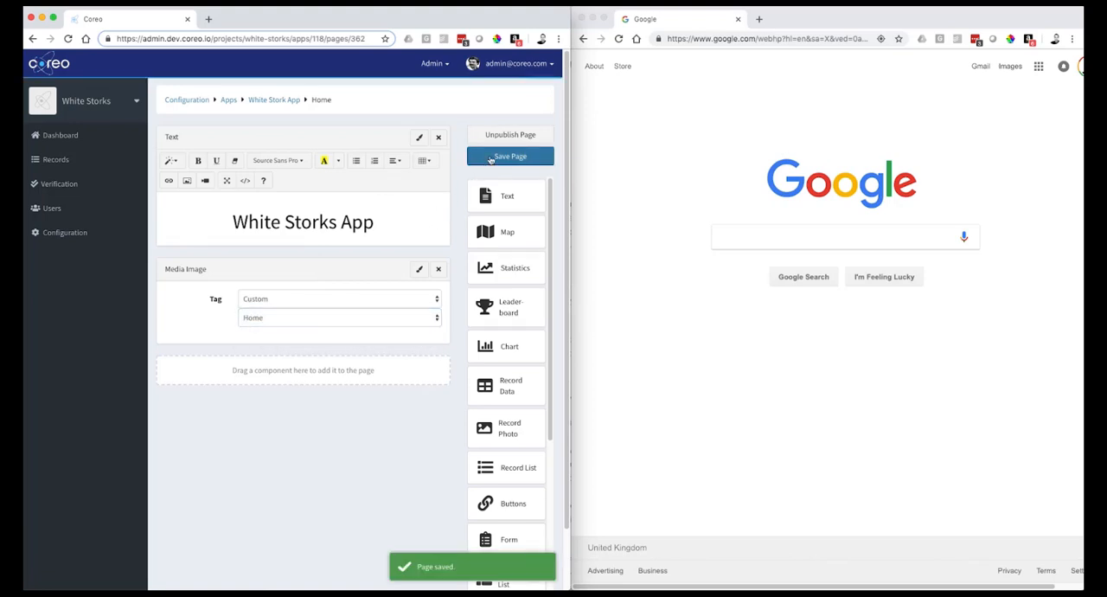
- Set icon-512px.jpg from the Session Files folder as the White Stork App's icon and save the branding
{"action": "left_click", "coordinate": [275, 100]}
{"action": "left_click", "coordinate": [225, 144]}
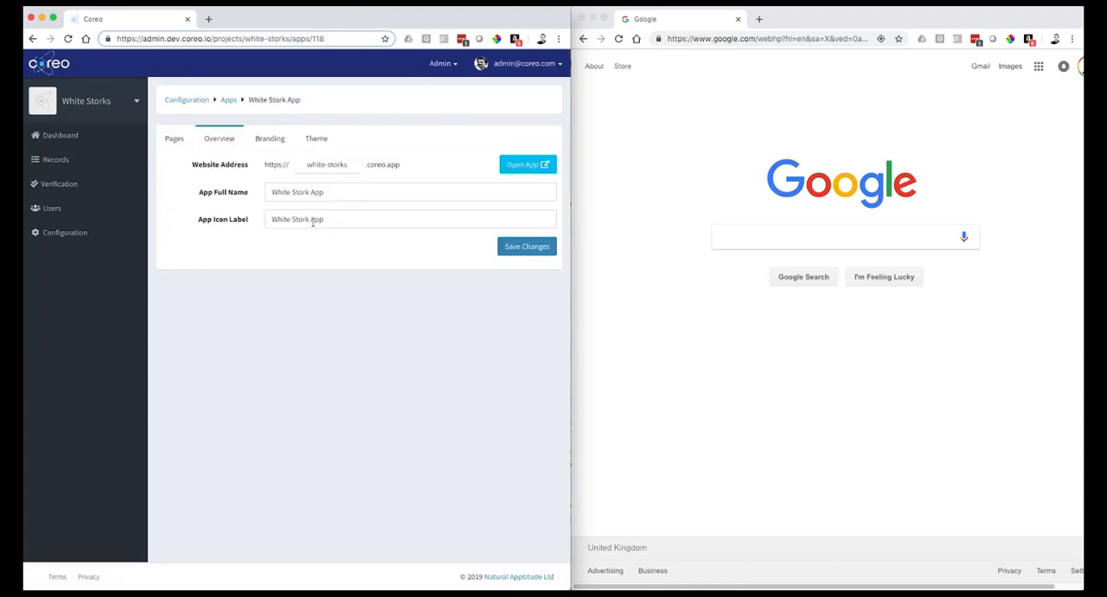
{"action": "left_click", "coordinate": [266, 139]}
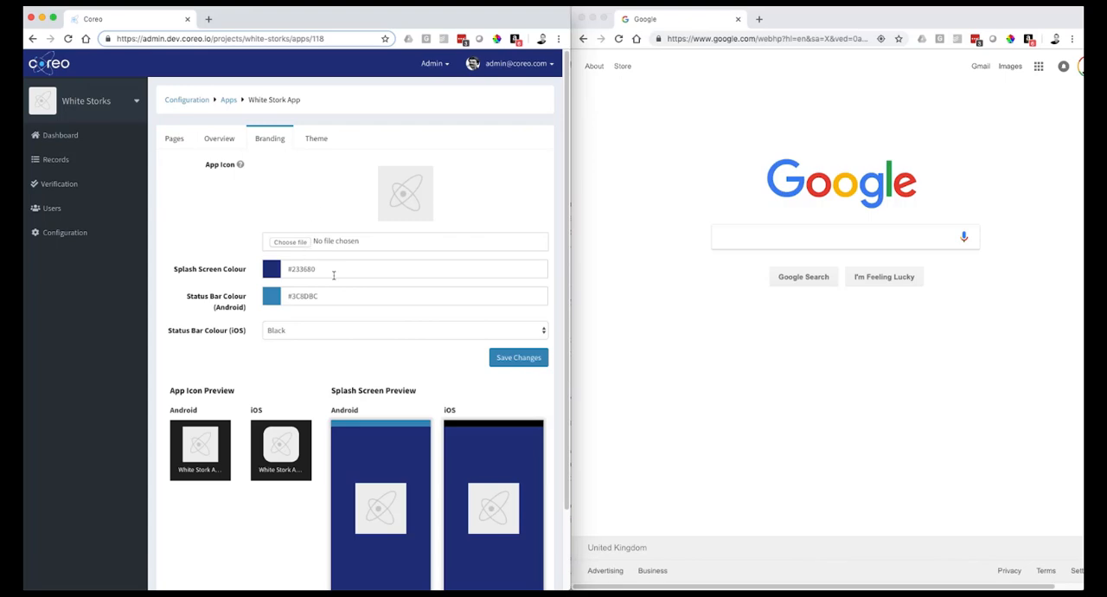
{"action": "left_click", "coordinate": [296, 242]}
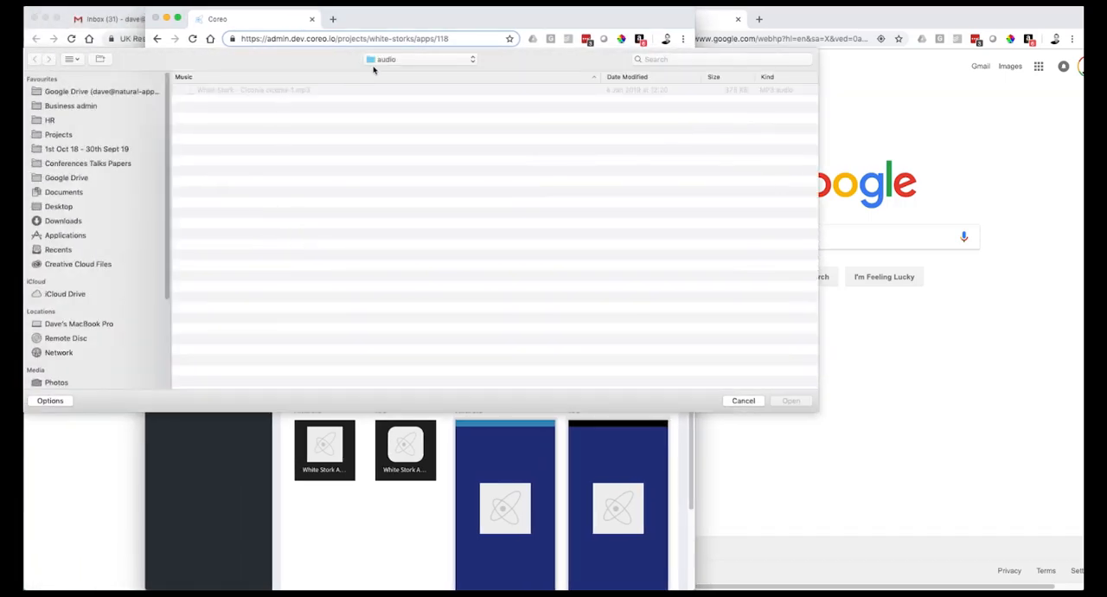
{"action": "left_click", "coordinate": [386, 61]}
{"action": "left_click", "coordinate": [381, 71]}
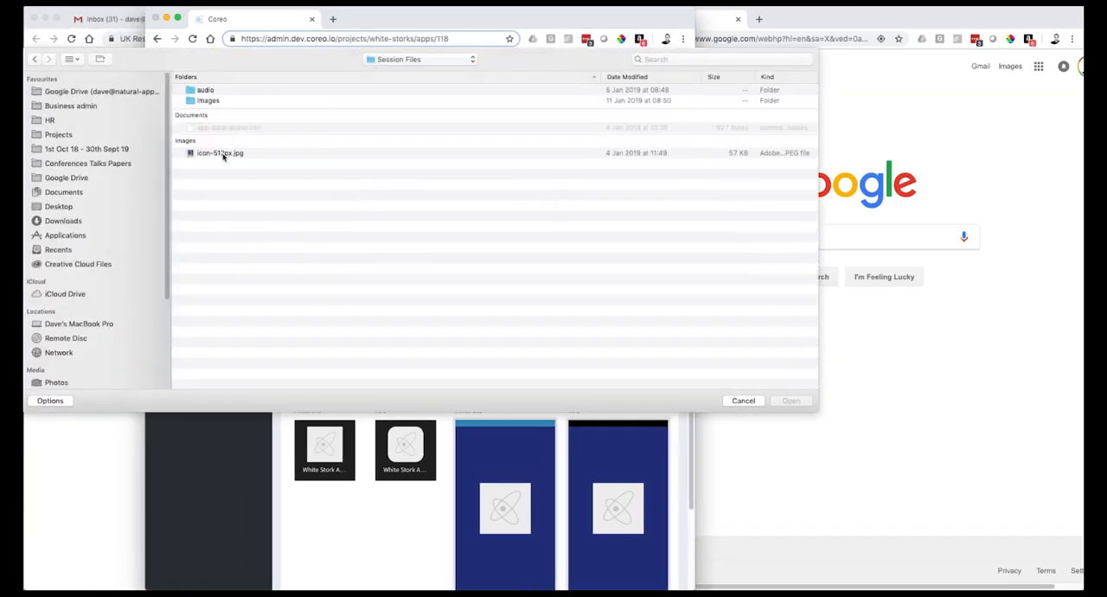
{"action": "left_click", "coordinate": [223, 154]}
{"action": "left_click", "coordinate": [790, 400]}
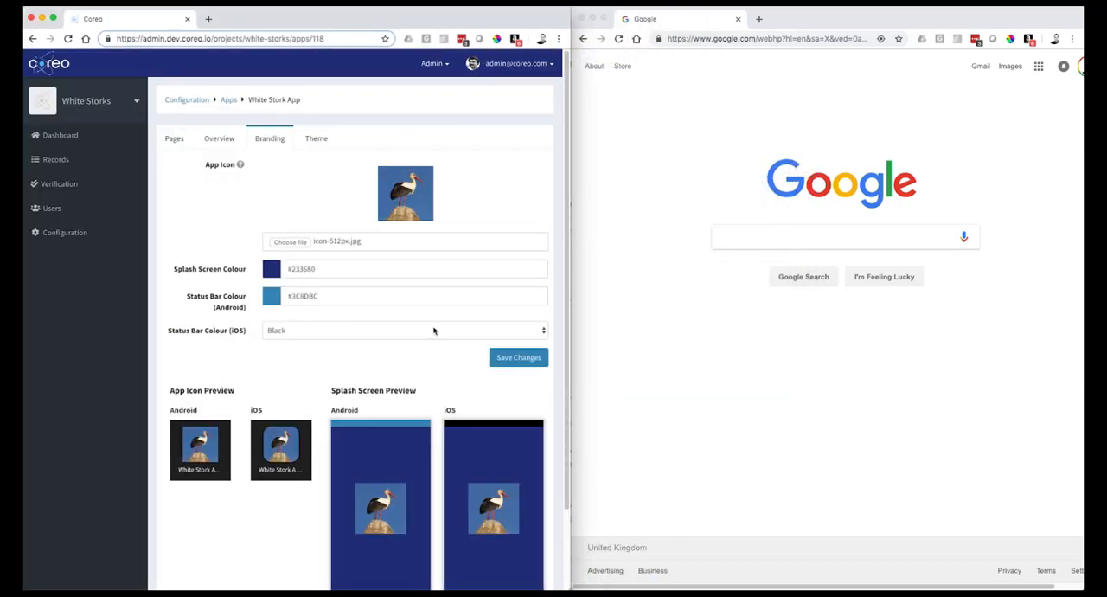
{"action": "left_click", "coordinate": [507, 358]}
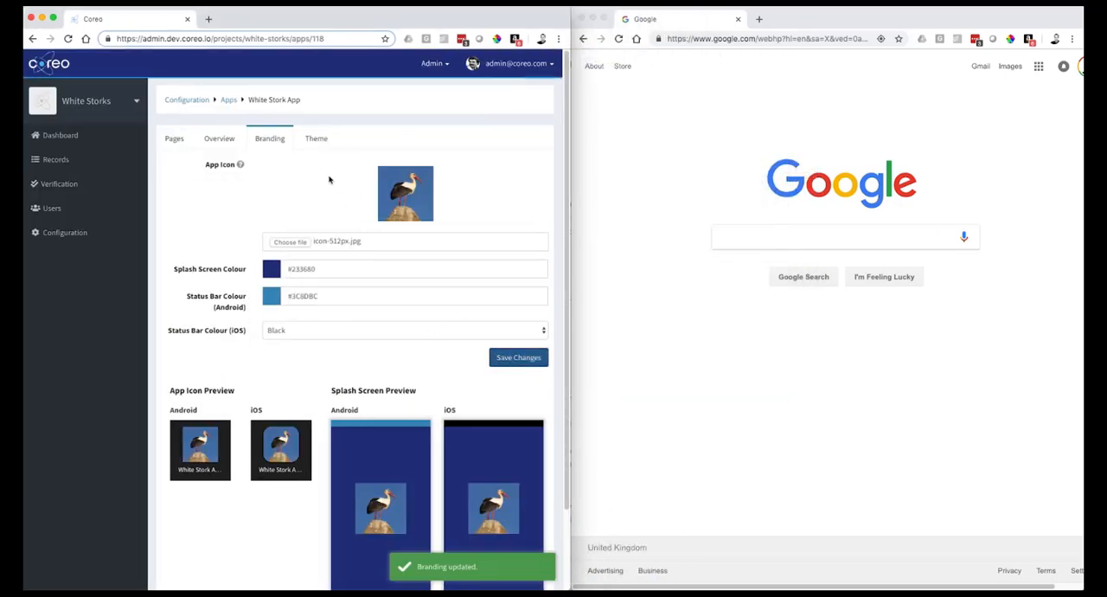
- Set the app theme's font to Nunito and save the theme
{"action": "left_click", "coordinate": [317, 140]}
{"action": "left_click", "coordinate": [273, 178]}
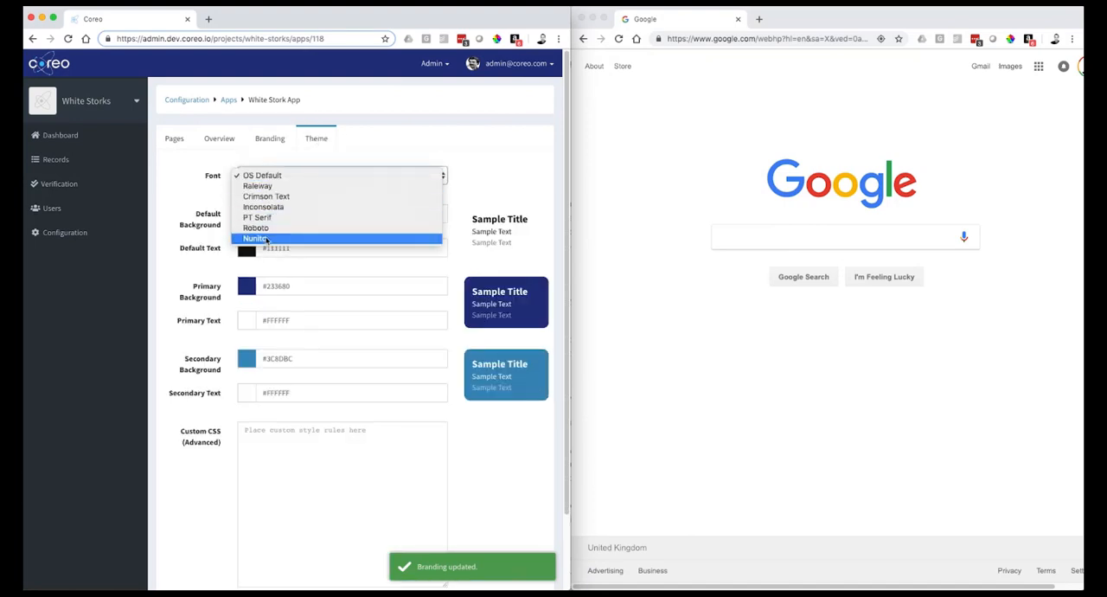
{"action": "left_click", "coordinate": [267, 239]}
{"action": "scroll", "coordinate": [332, 327], "scroll_direction": "down", "scroll_amount": 2}
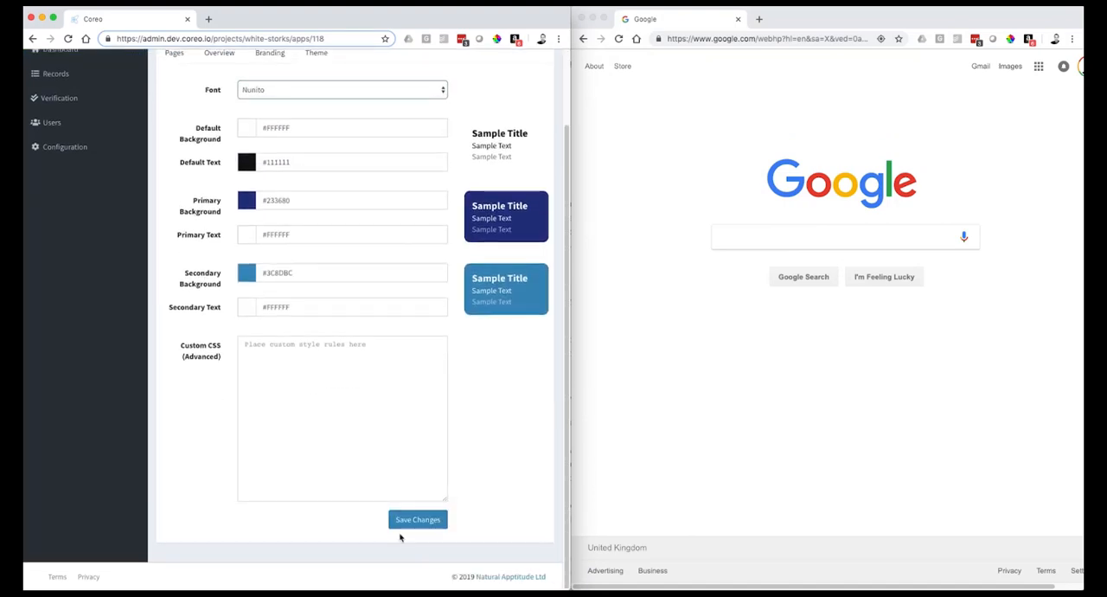
{"action": "left_click", "coordinate": [408, 520]}
- Open the live White Stork App and move its browser tab into the second window beside the admin site
{"action": "scroll", "coordinate": [347, 304], "scroll_direction": "up", "scroll_amount": 2}
{"action": "left_click", "coordinate": [217, 141]}
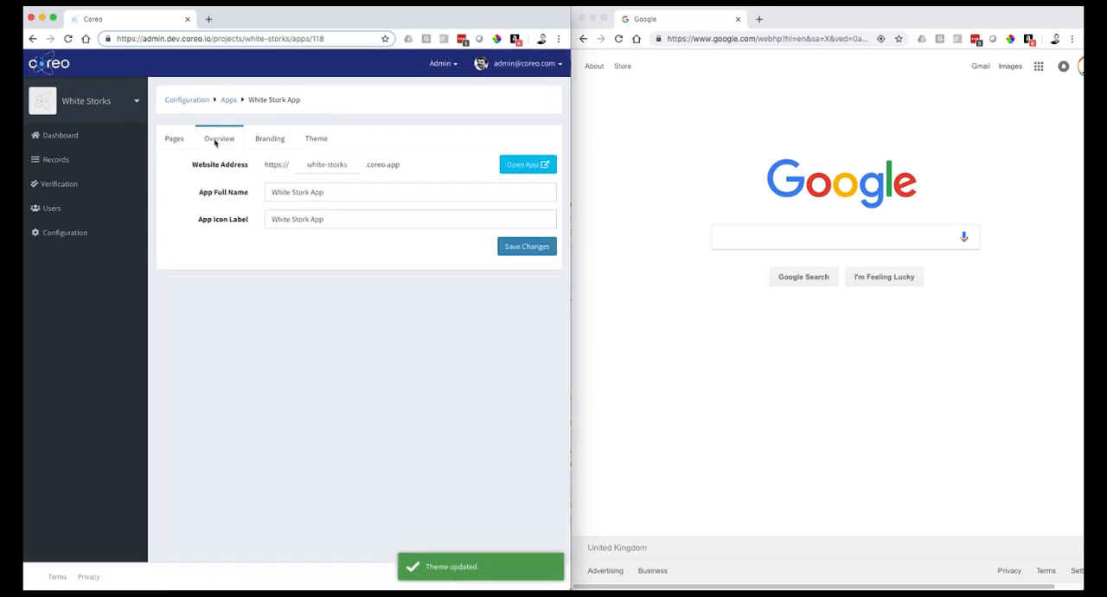
{"action": "left_click", "coordinate": [521, 165]}
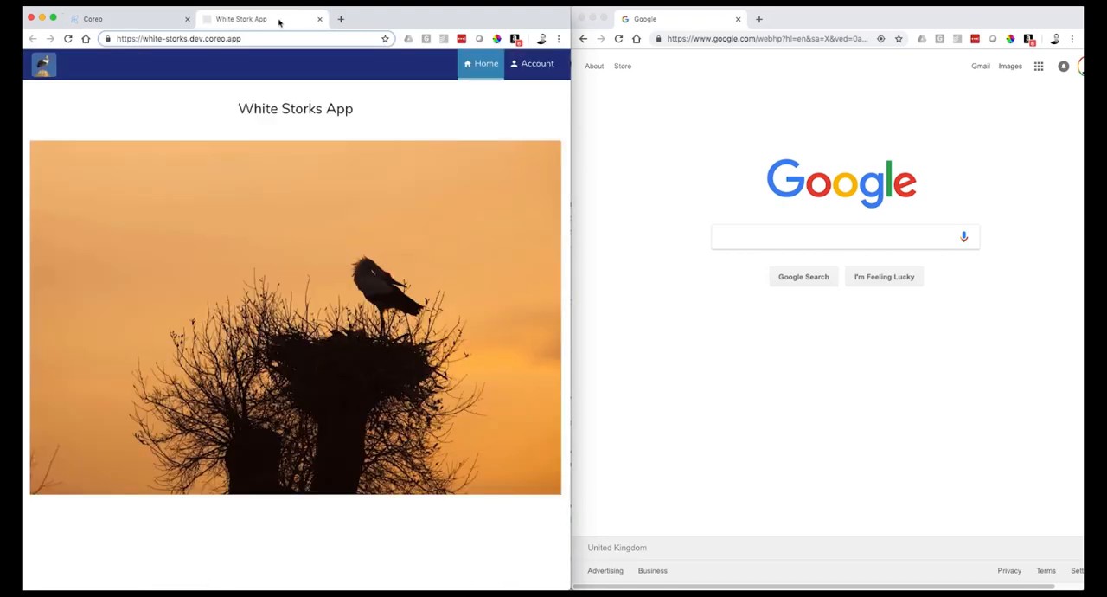
{"action": "left_click_drag", "start_coordinate": [279, 22], "coordinate": [706, 21]}
{"action": "left_click", "coordinate": [426, 328]}
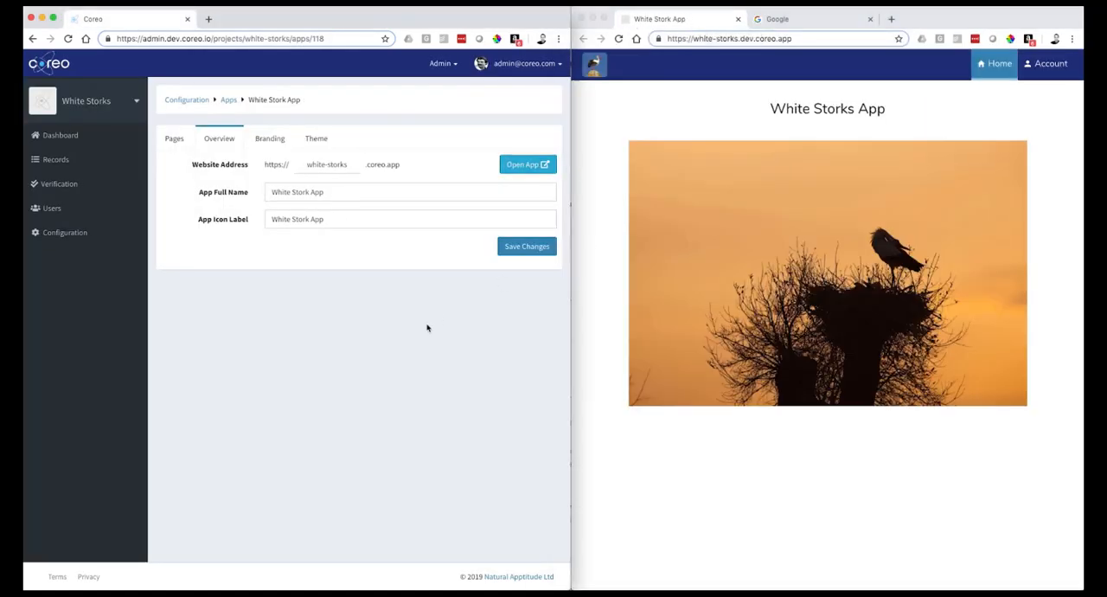
- Add a page titled ID Guide with the route id-guide to the White Stork App
{"action": "left_click", "coordinate": [90, 233]}
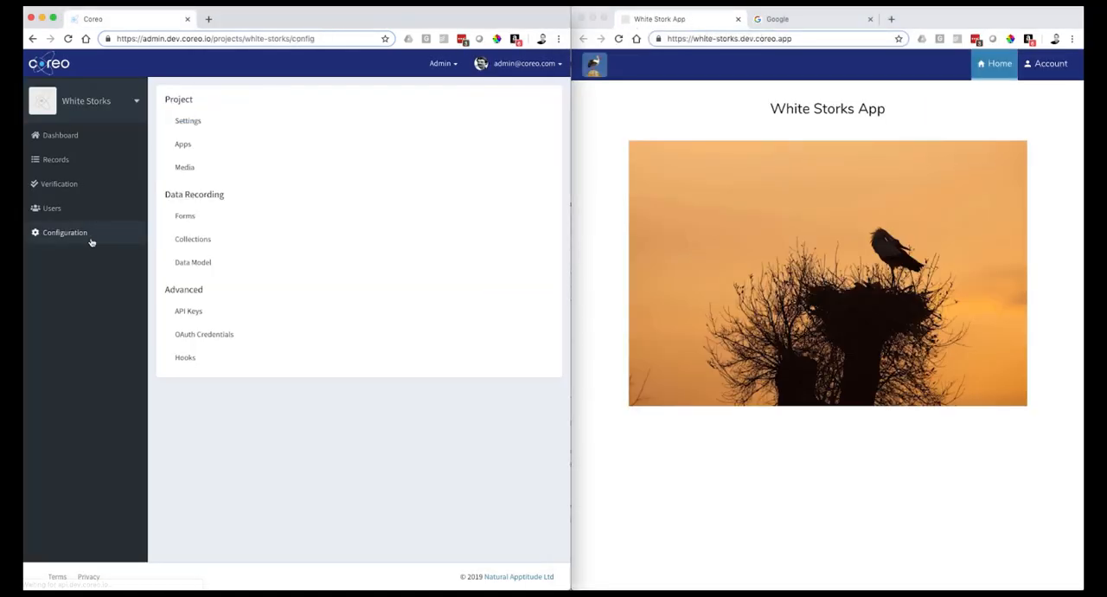
{"action": "left_click", "coordinate": [196, 145]}
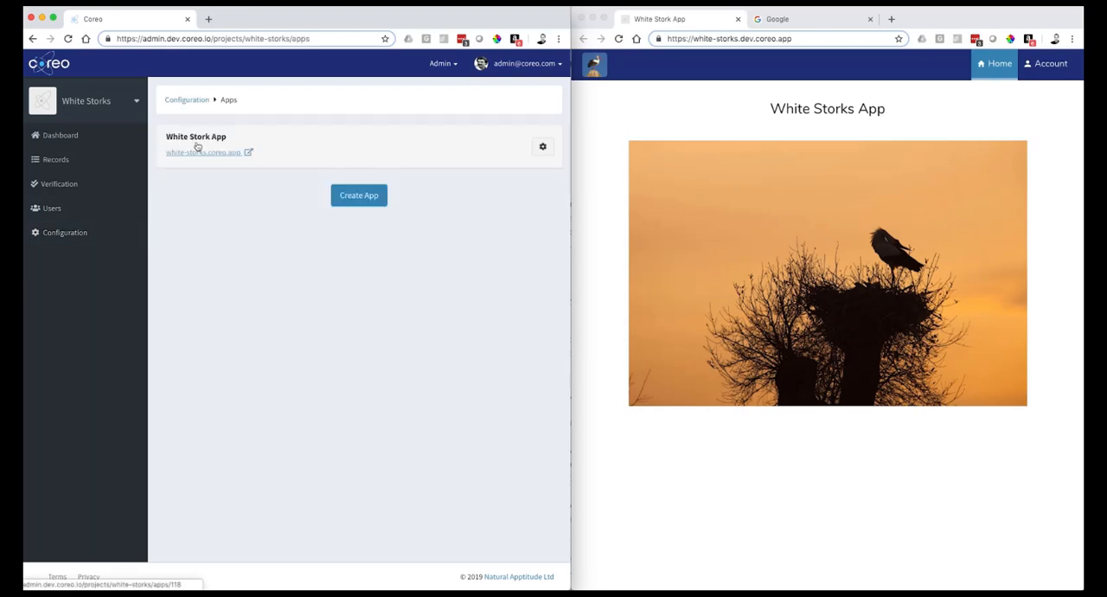
{"action": "left_click", "coordinate": [543, 147]}
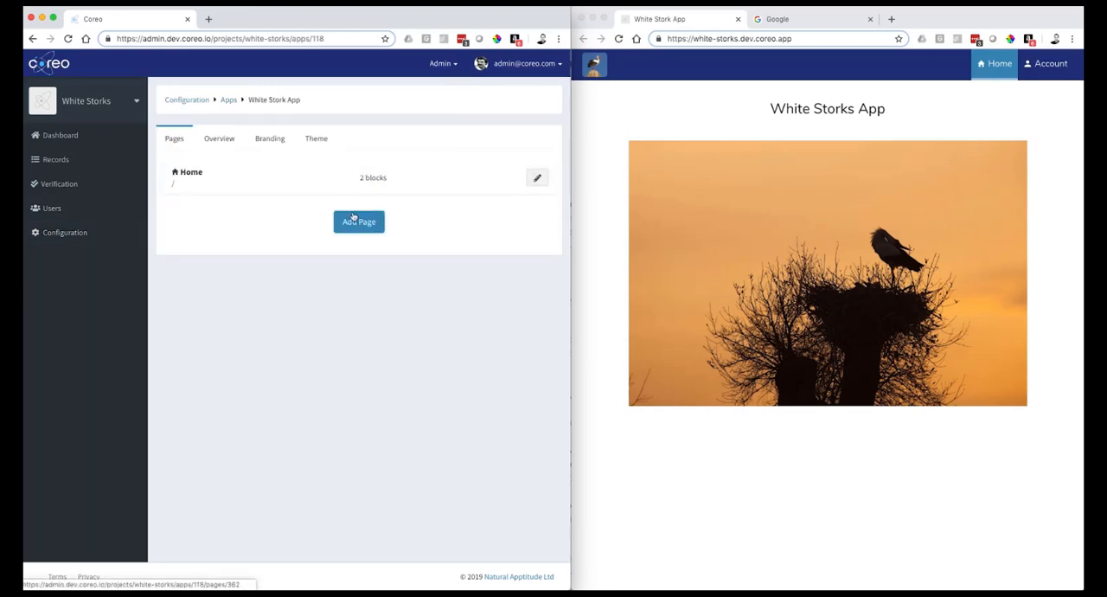
{"action": "left_click", "coordinate": [355, 218]}
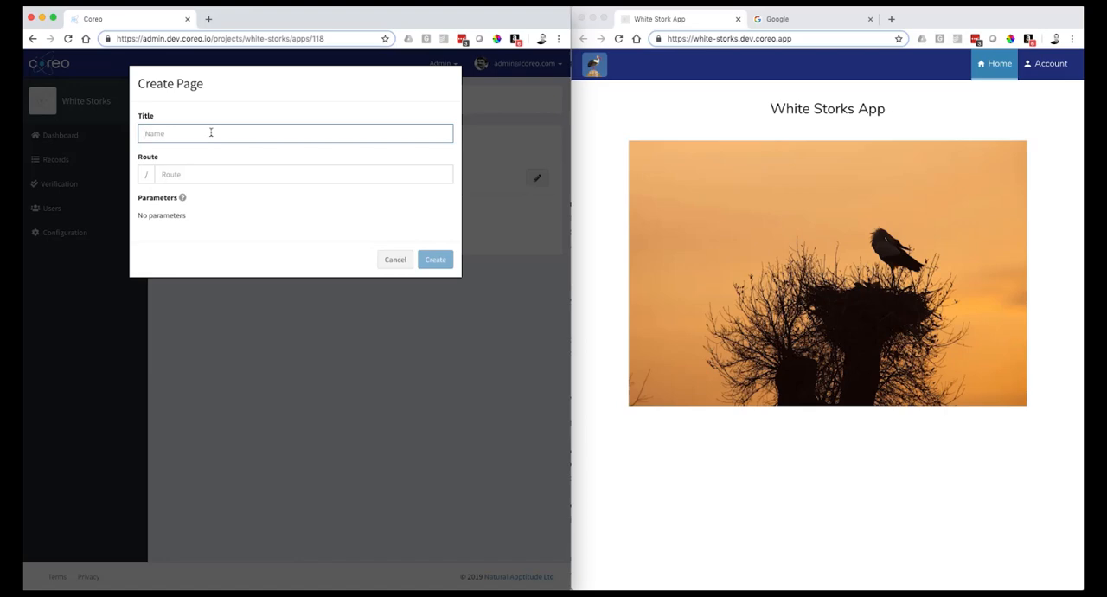
{"action": "type", "text": "ID Guide"}
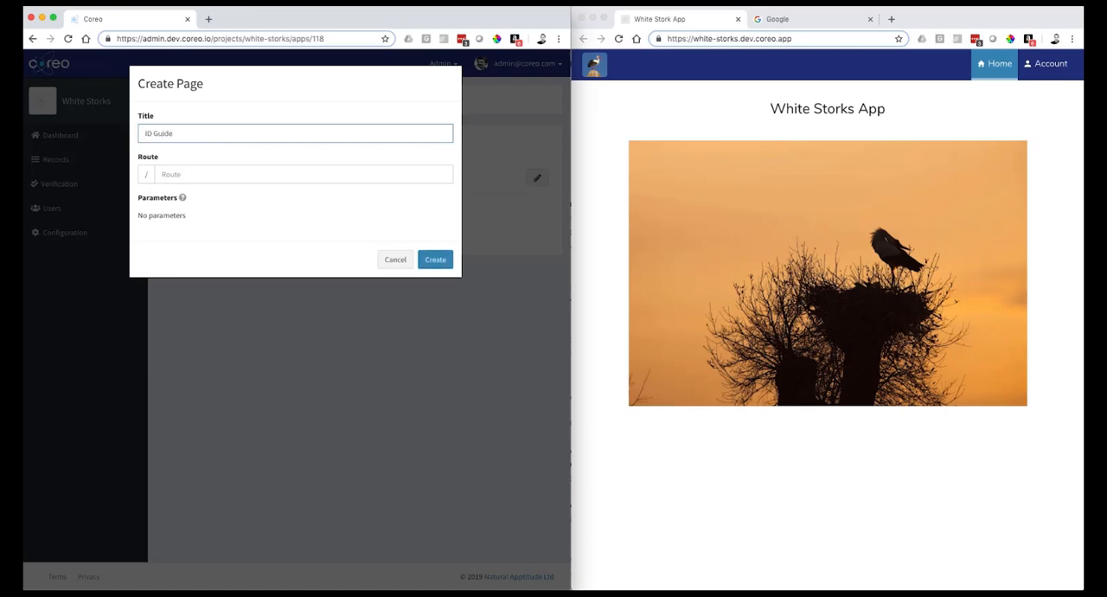
{"action": "left_click", "coordinate": [176, 174]}
{"action": "type", "text": "id-guide"}
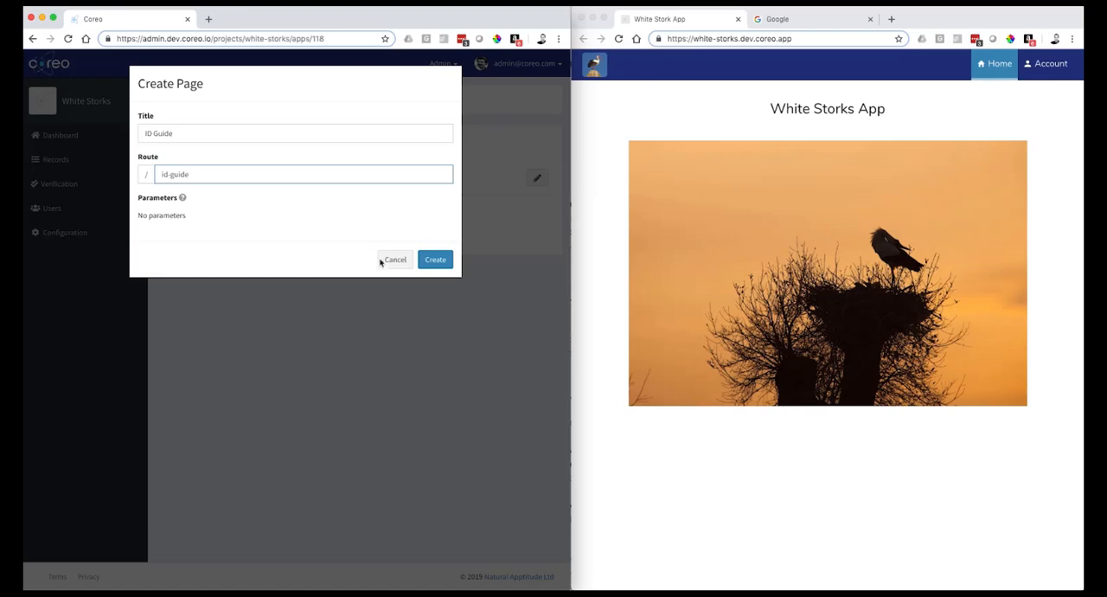
{"action": "left_click", "coordinate": [432, 260]}
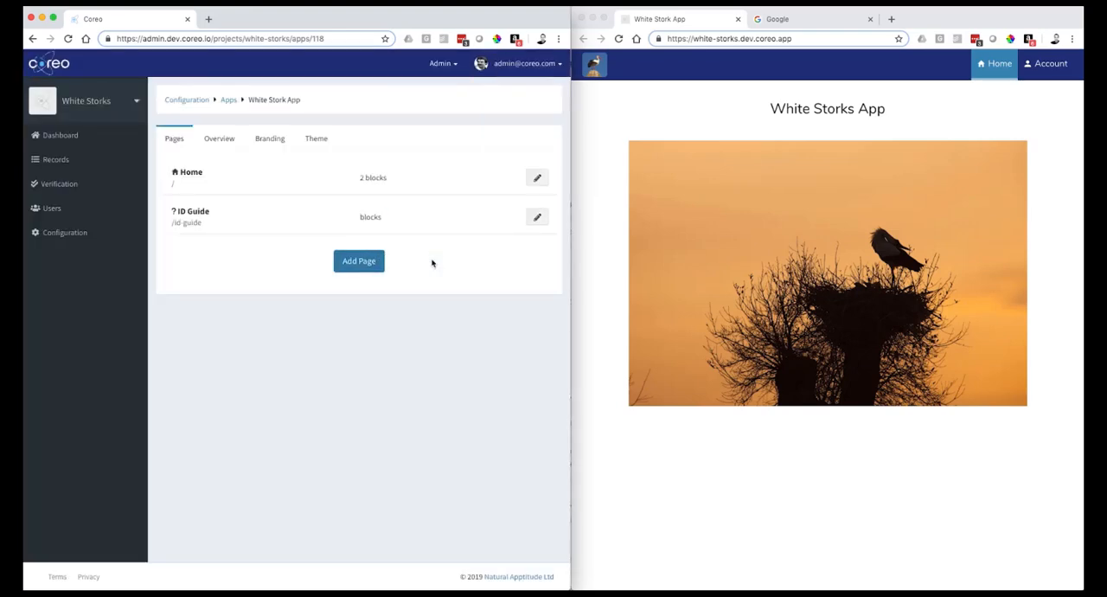
- Publish the ID Guide page, give it the open eye icon and save its settings
{"action": "left_click", "coordinate": [530, 221]}
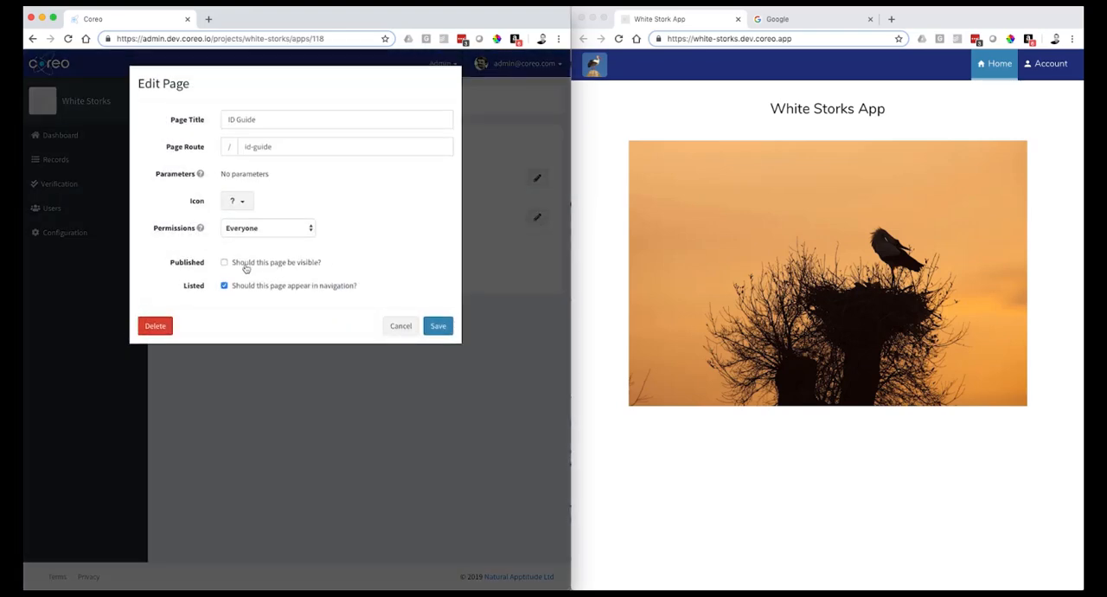
{"action": "left_click", "coordinate": [225, 263]}
{"action": "left_click", "coordinate": [235, 200]}
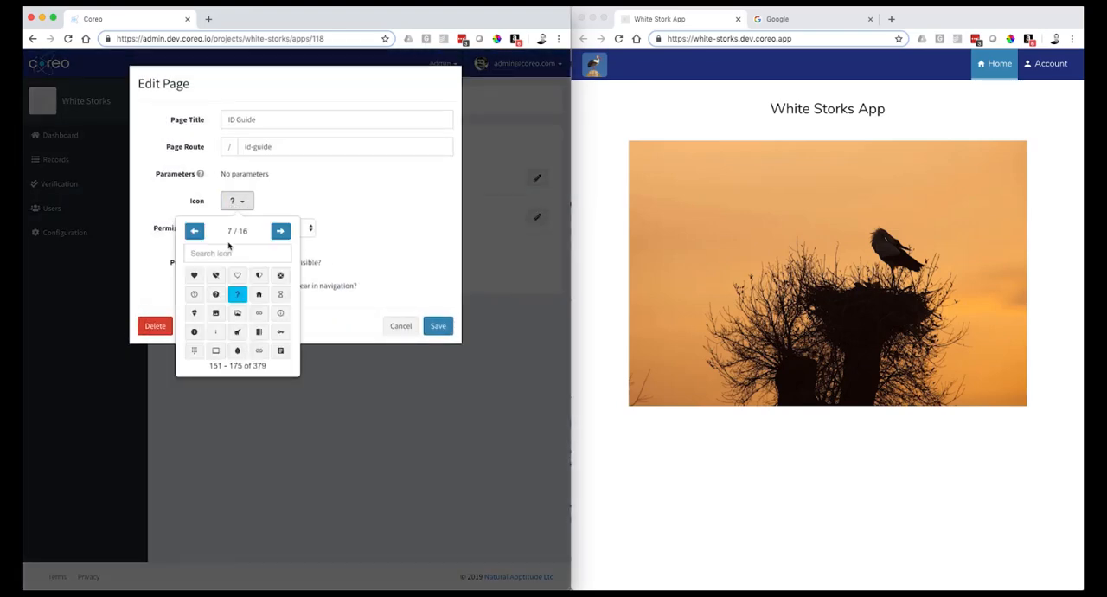
{"action": "type", "text": "eye"}
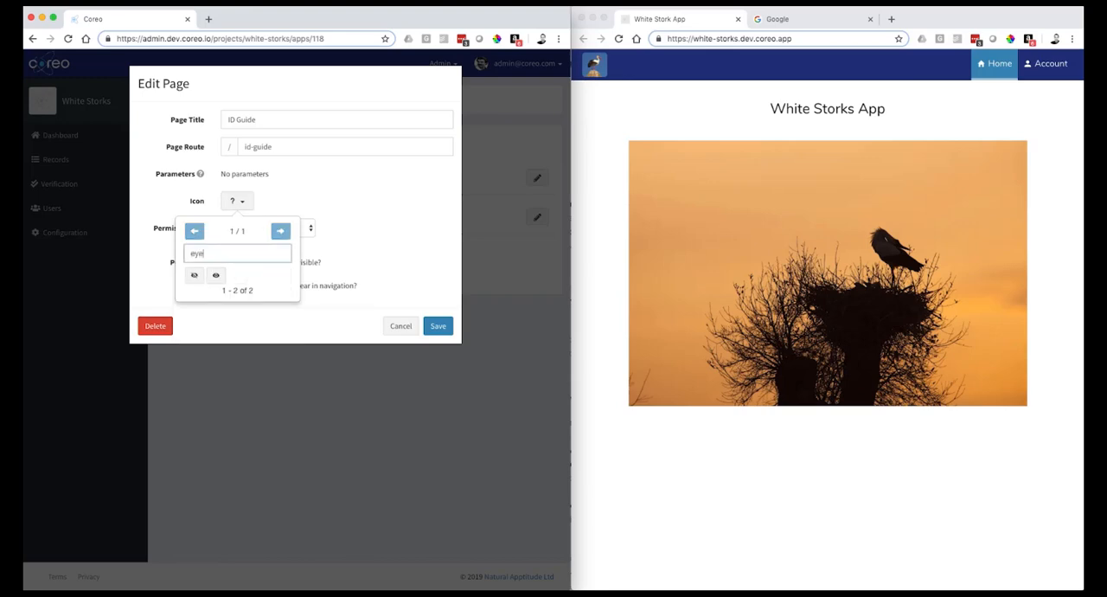
{"action": "left_click", "coordinate": [216, 275]}
{"action": "left_click", "coordinate": [440, 327]}
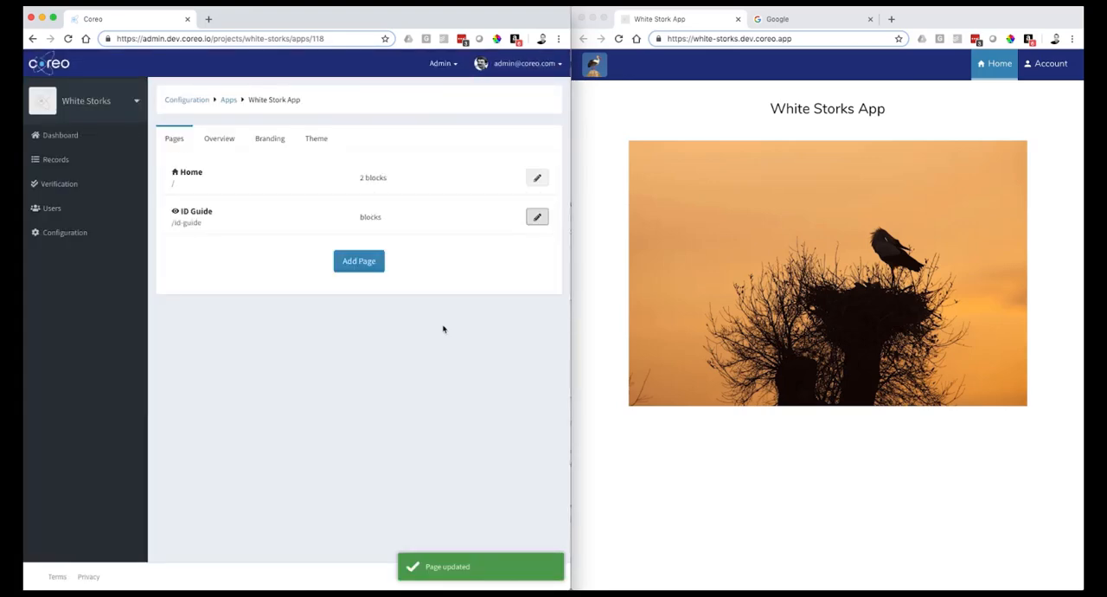
- Add a Media Image Gallery to the ID Guide page and set its custom tag to White Stork
{"action": "left_click", "coordinate": [416, 220]}
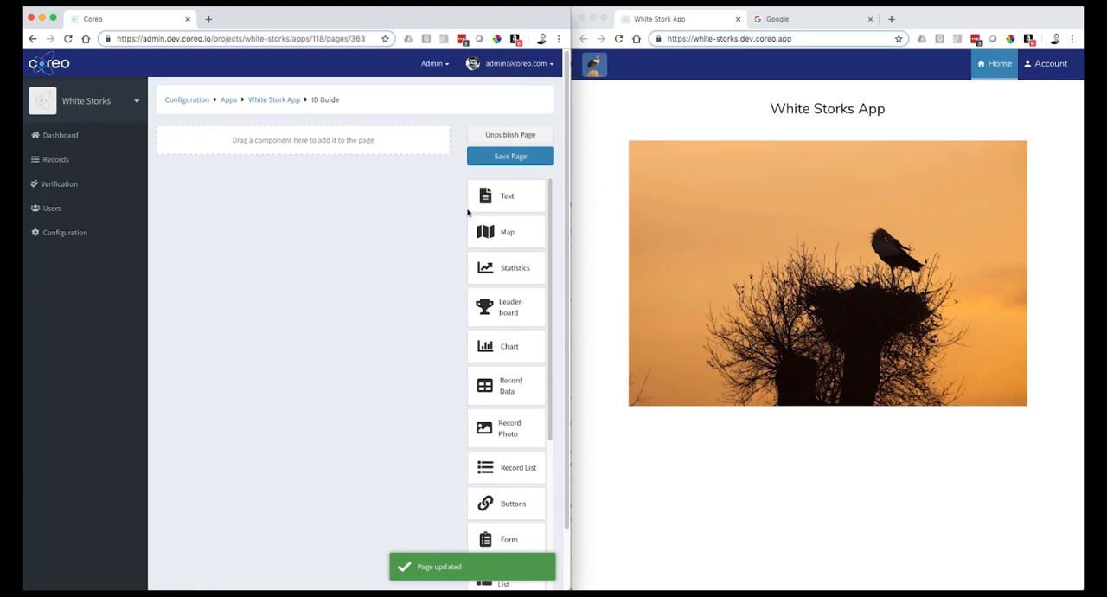
{"action": "scroll", "coordinate": [511, 337], "scroll_direction": "down", "scroll_amount": 5}
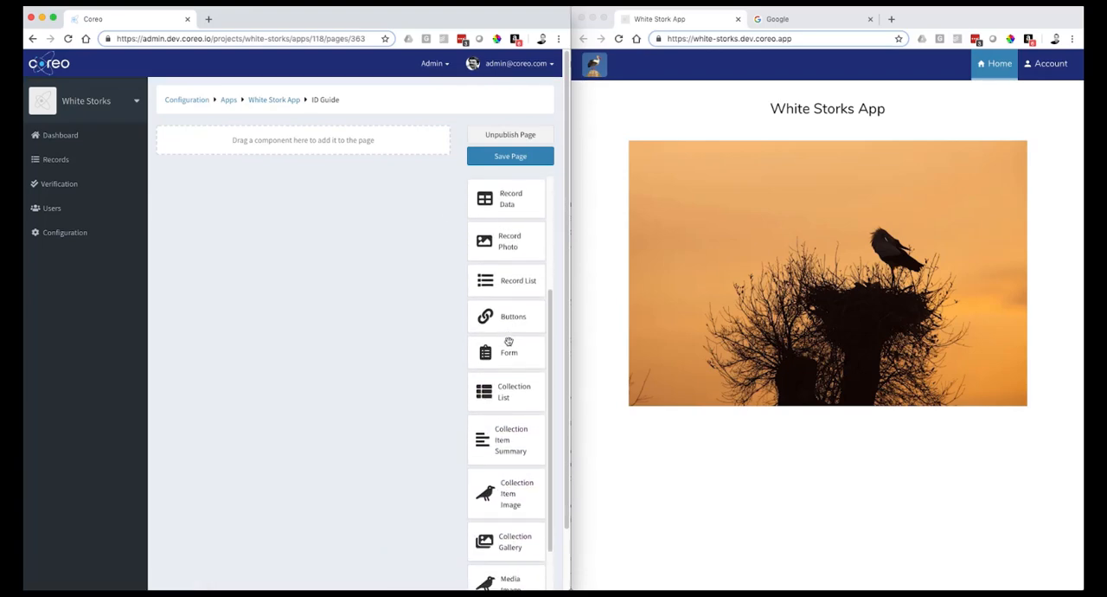
{"action": "scroll", "coordinate": [524, 493], "scroll_direction": "down", "scroll_amount": 3}
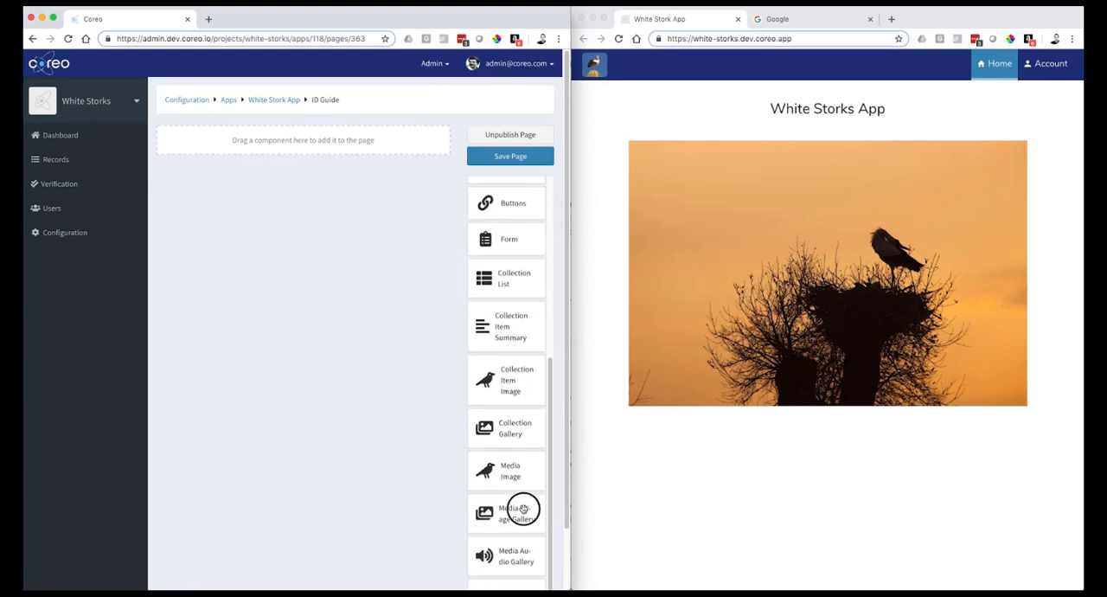
{"action": "left_click_drag", "start_coordinate": [523, 508], "coordinate": [371, 141]}
{"action": "left_click", "coordinate": [320, 168]}
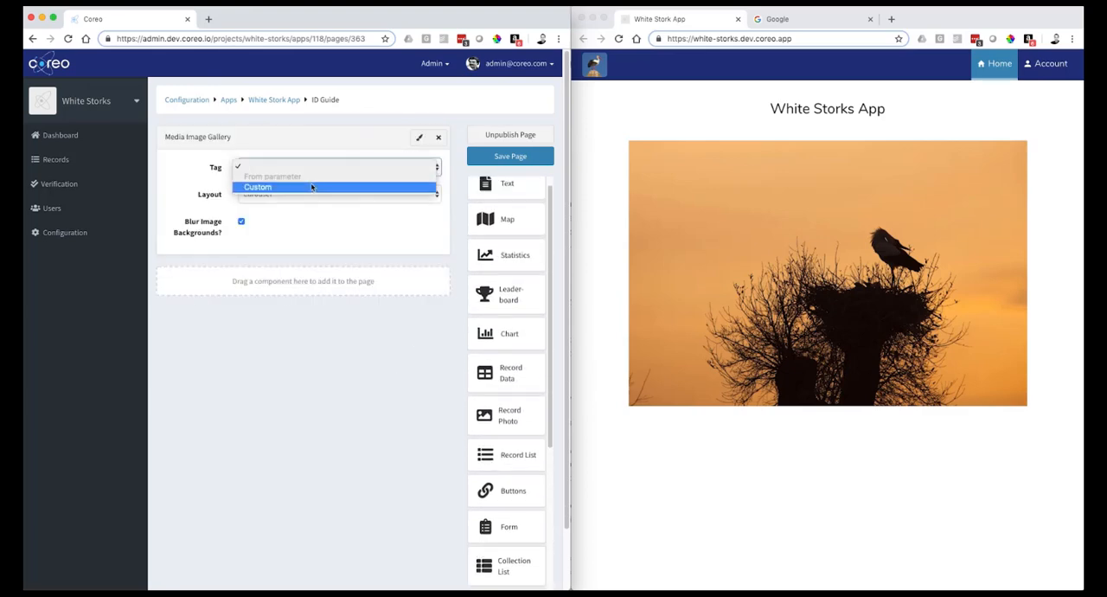
{"action": "left_click", "coordinate": [292, 187]}
{"action": "left_click", "coordinate": [292, 186]}
{"action": "left_click", "coordinate": [281, 196]}
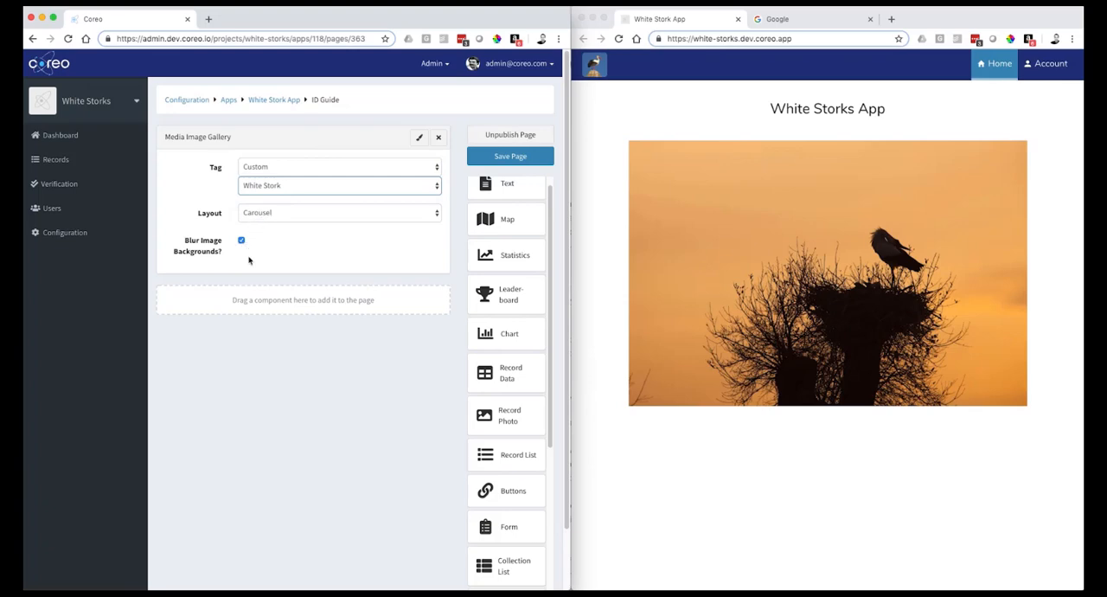
- Save the ID Guide page and reload the live White Stork App with the new content
{"action": "scroll", "coordinate": [510, 411], "scroll_direction": "down", "scroll_amount": 6}
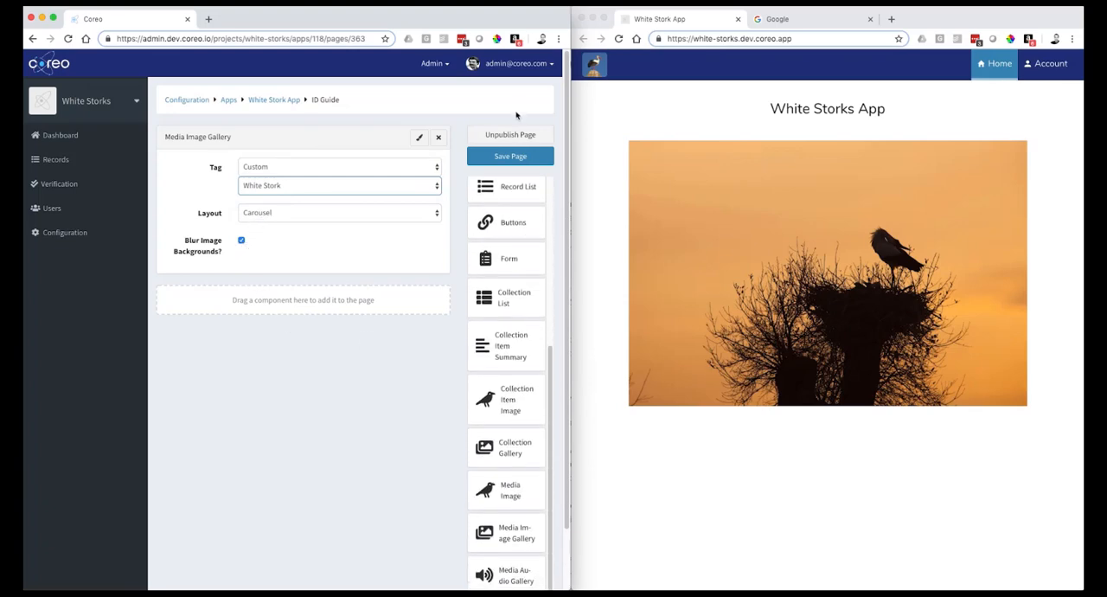
{"action": "left_click", "coordinate": [511, 159]}
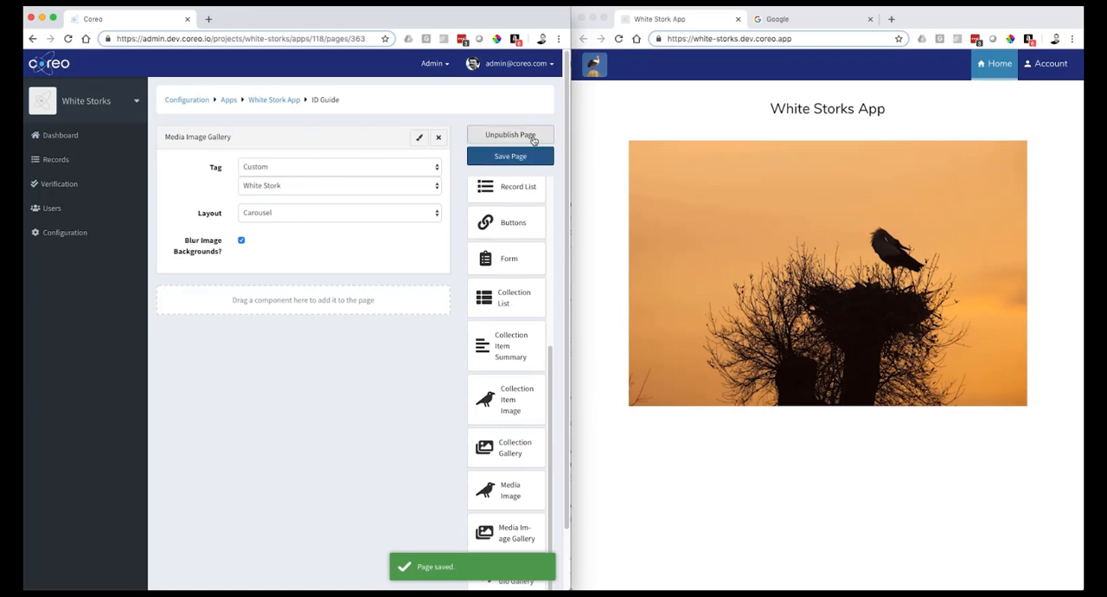
{"action": "left_click", "coordinate": [619, 38]}
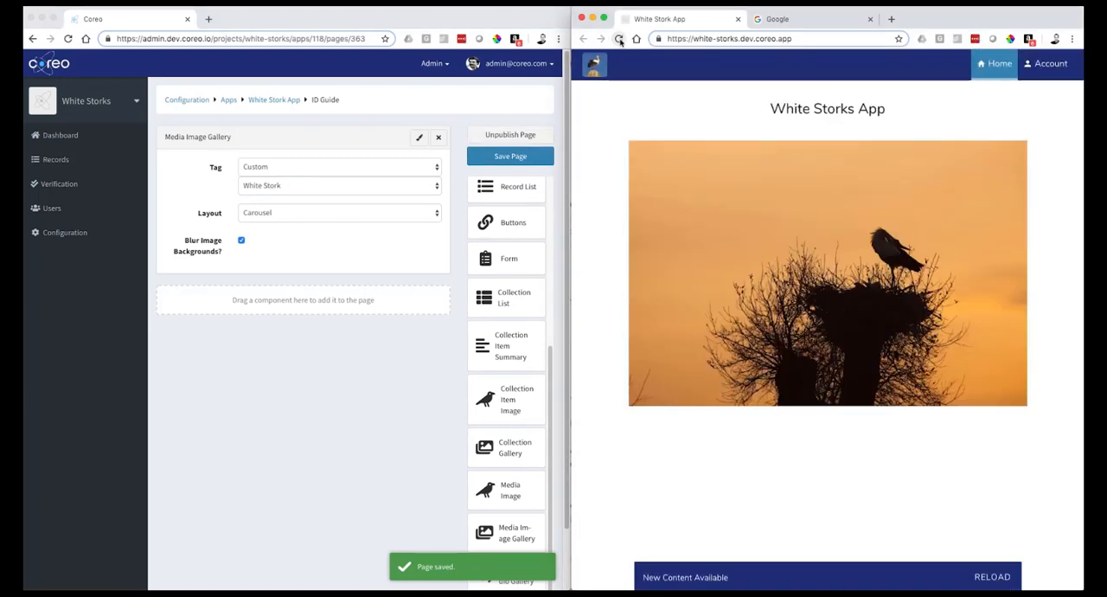
{"action": "left_click", "coordinate": [999, 577]}
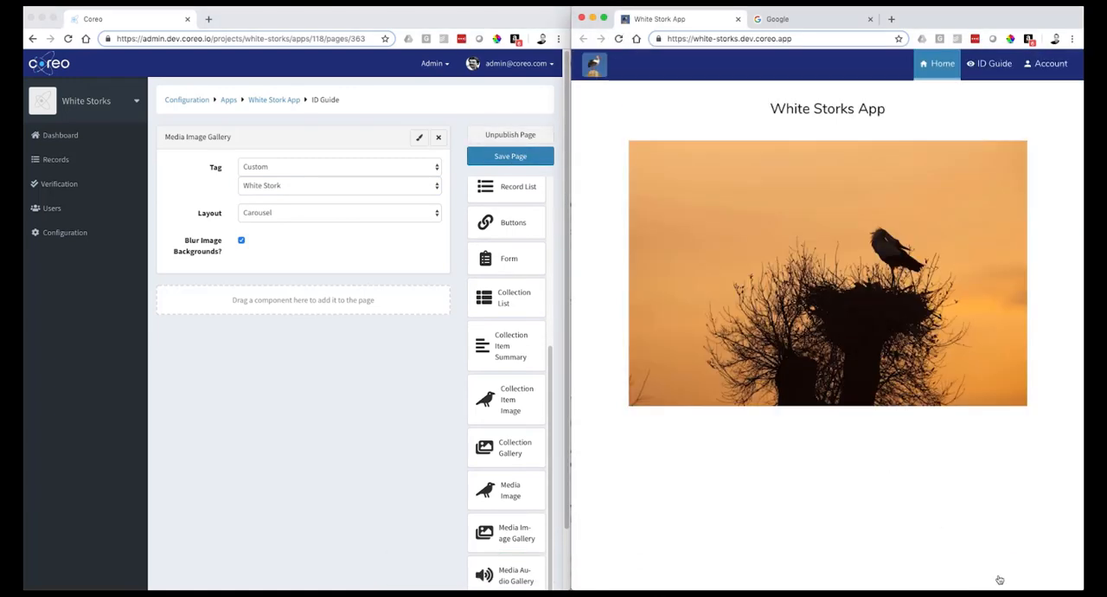
- Open the ID Guide page in the live app and browse its image carousel through to the last stork picture
{"action": "left_click", "coordinate": [990, 67]}
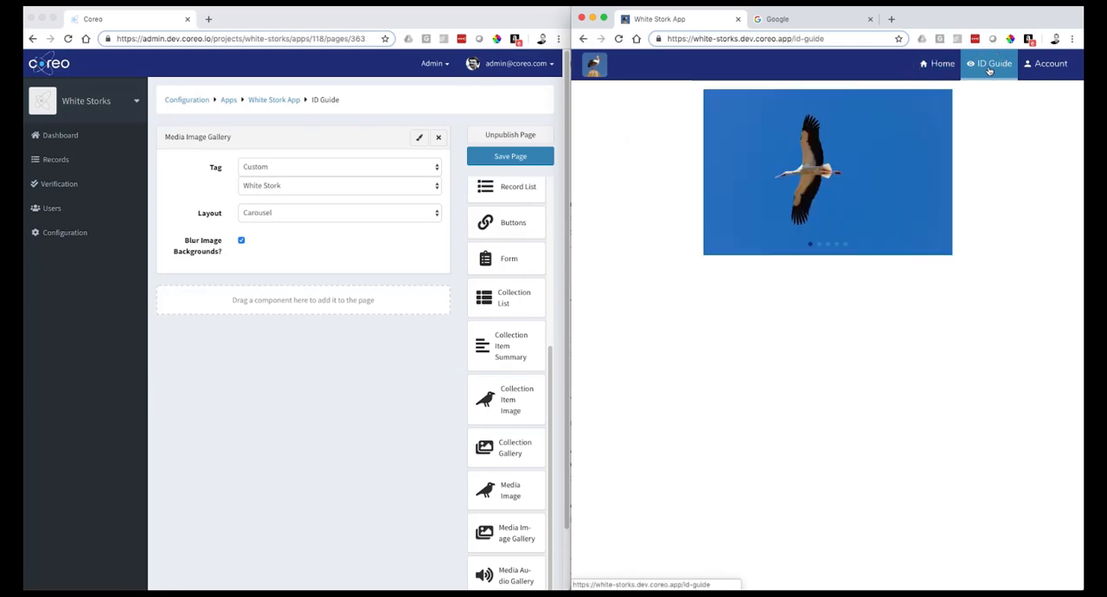
{"action": "left_click", "coordinate": [1065, 182]}
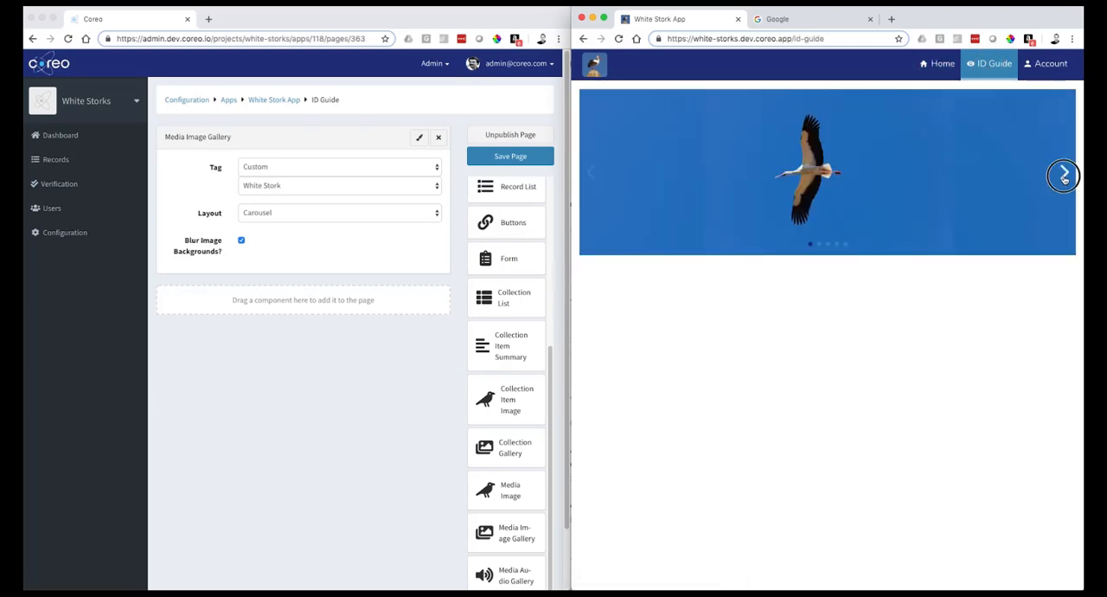
{"action": "left_click", "coordinate": [1065, 180]}
{"action": "left_click", "coordinate": [1065, 179]}
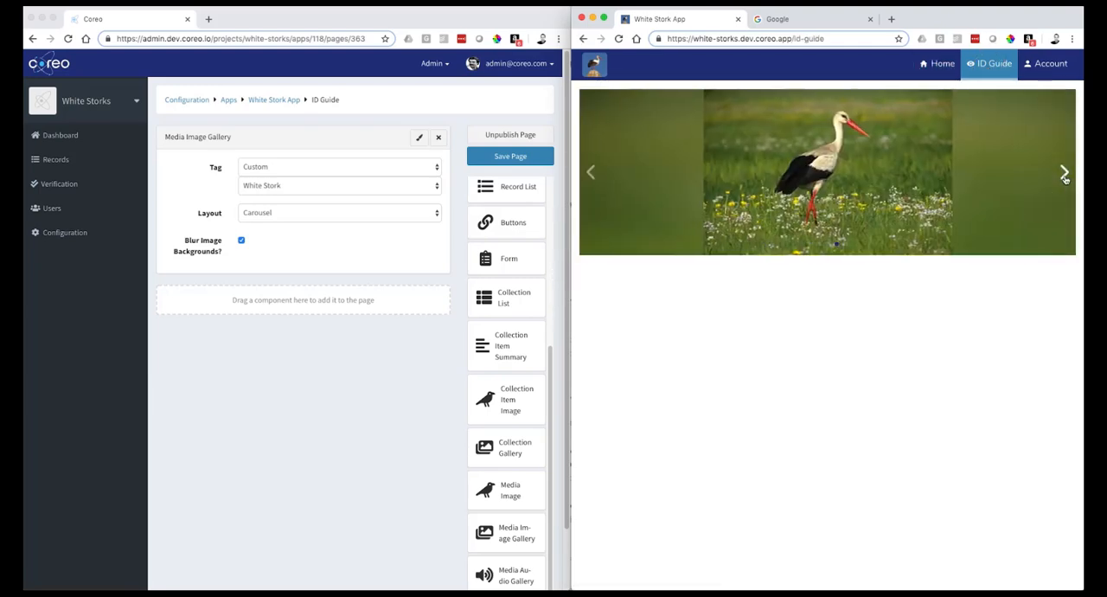
{"action": "left_click", "coordinate": [1065, 178]}
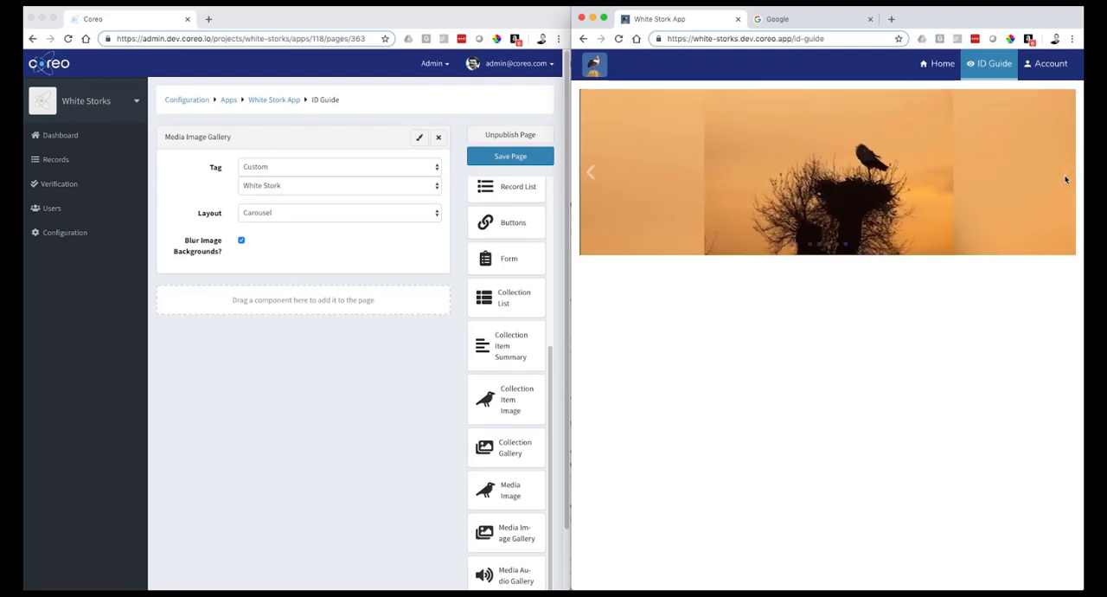
- Disable blurred image backgrounds for the Media Image Gallery, save the page and reload the live app
{"action": "left_click", "coordinate": [241, 242]}
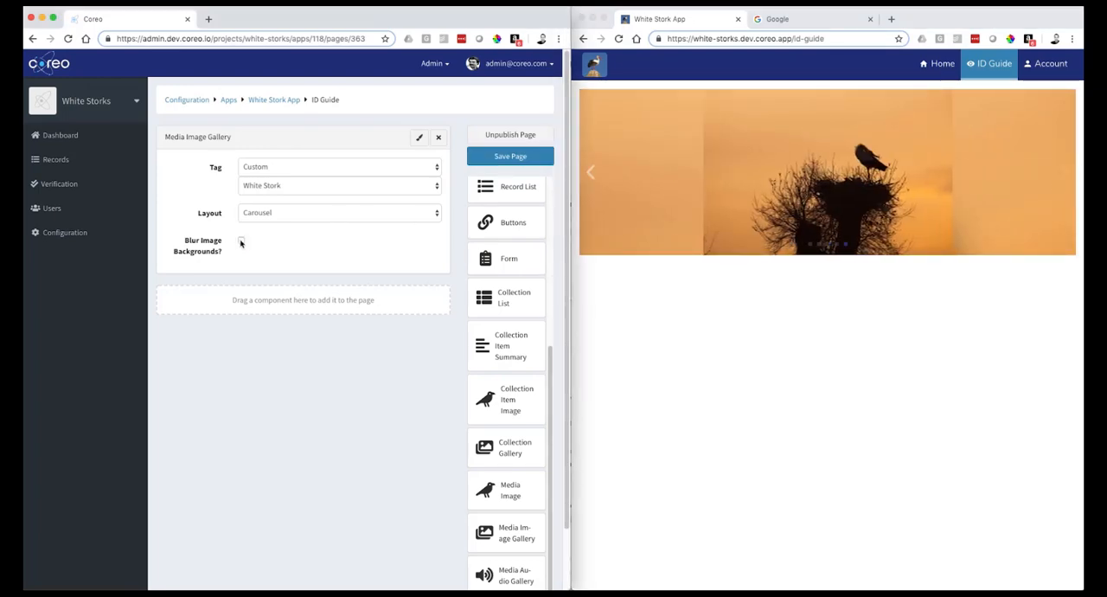
{"action": "left_click", "coordinate": [526, 158]}
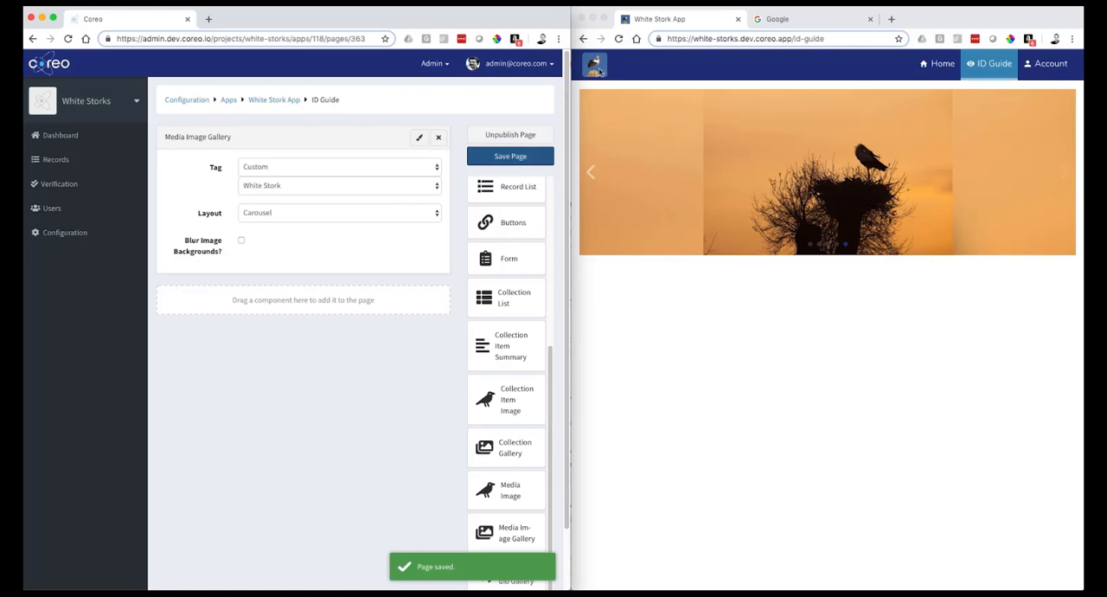
{"action": "left_click", "coordinate": [619, 38]}
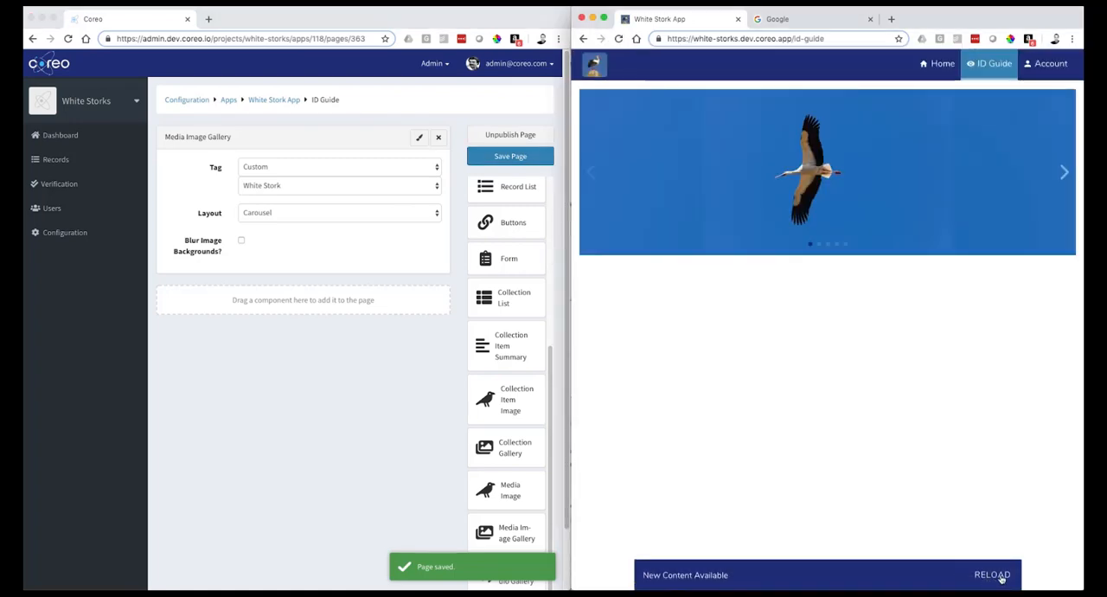
{"action": "left_click", "coordinate": [992, 575]}
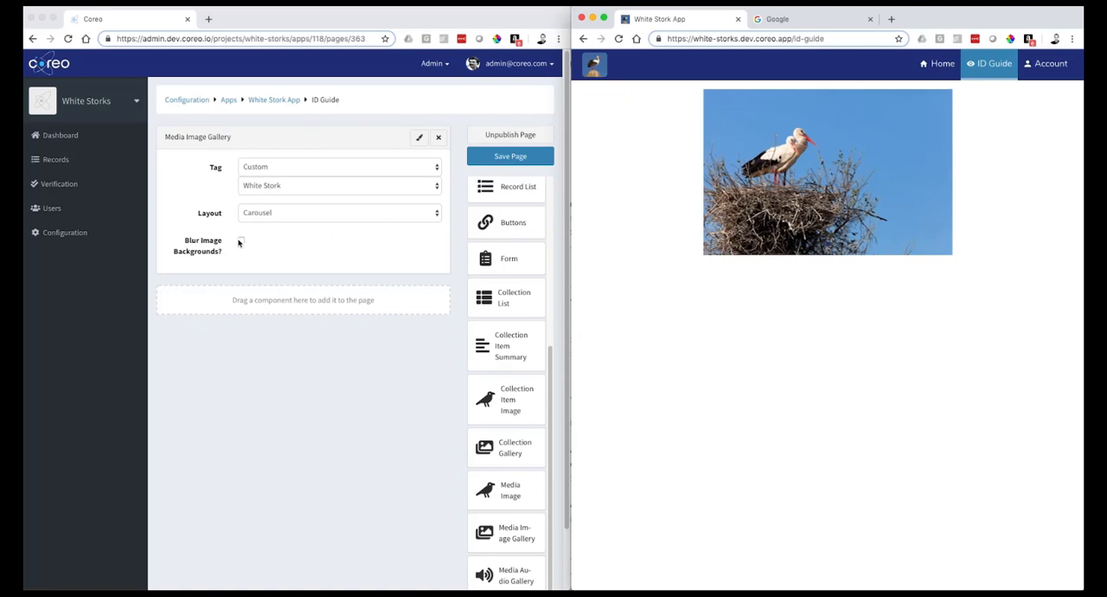
- Re-enable blurred image backgrounds for the Media Image Gallery, save the page and refresh the live app
{"action": "left_click", "coordinate": [241, 242]}
{"action": "left_click", "coordinate": [511, 156]}
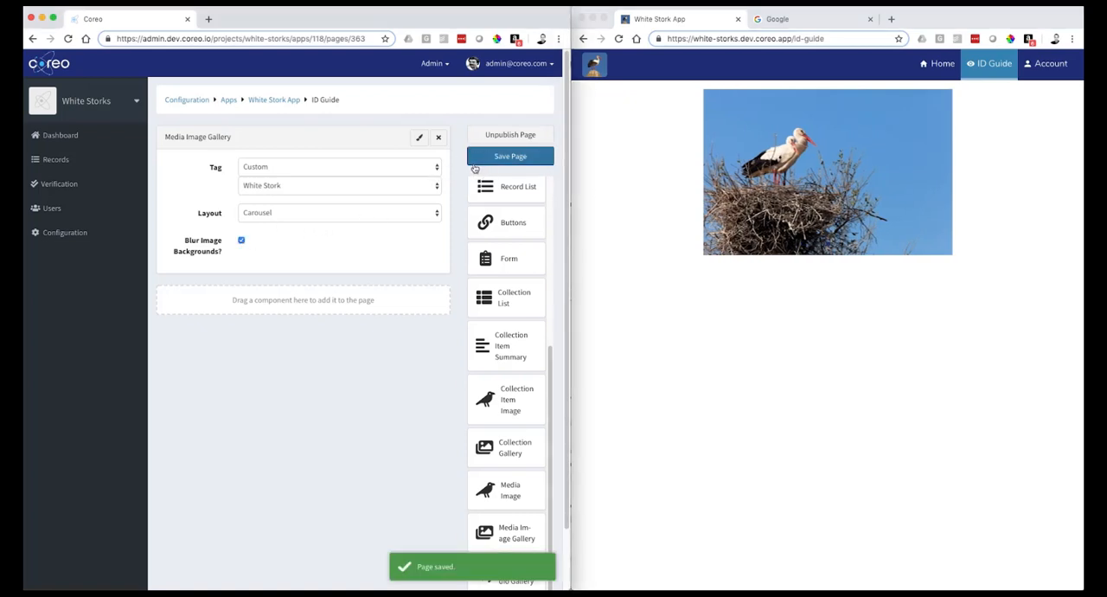
{"action": "left_click", "coordinate": [618, 38]}
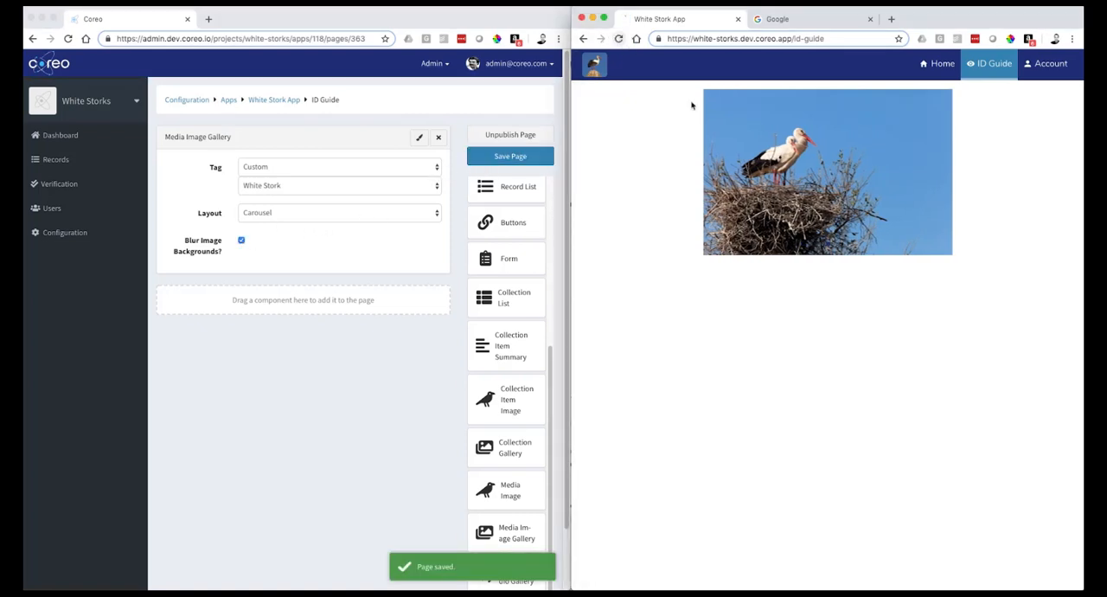
{"action": "left_click", "coordinate": [988, 579]}
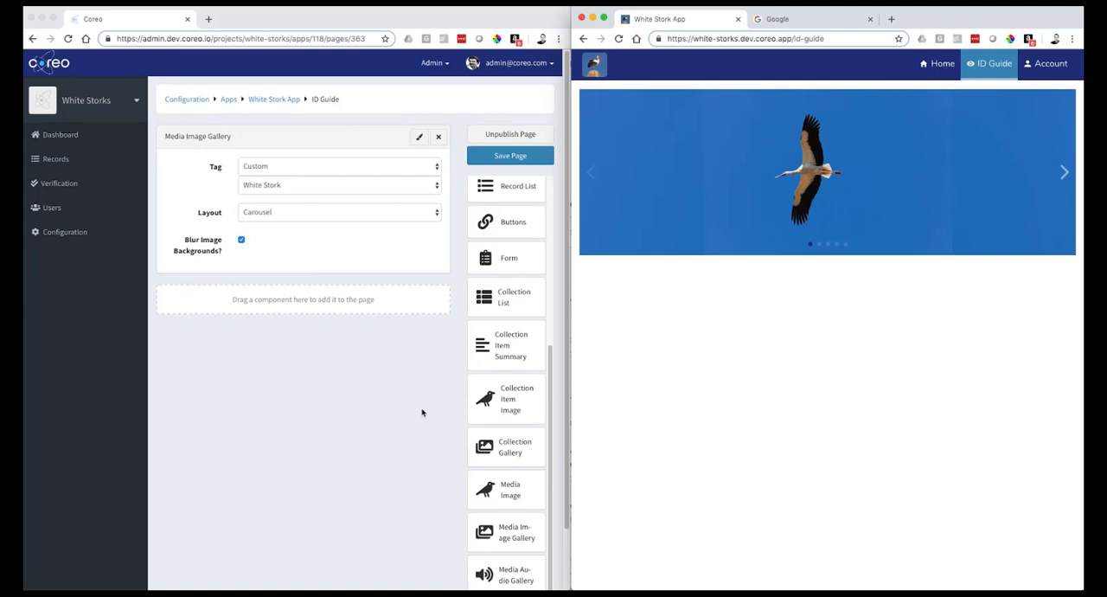
- Add a Collection Item Summary below the image gallery on the ID Guide page and save the page
{"action": "left_click_drag", "start_coordinate": [509, 343], "coordinate": [353, 315]}
{"action": "left_click", "coordinate": [342, 328]}
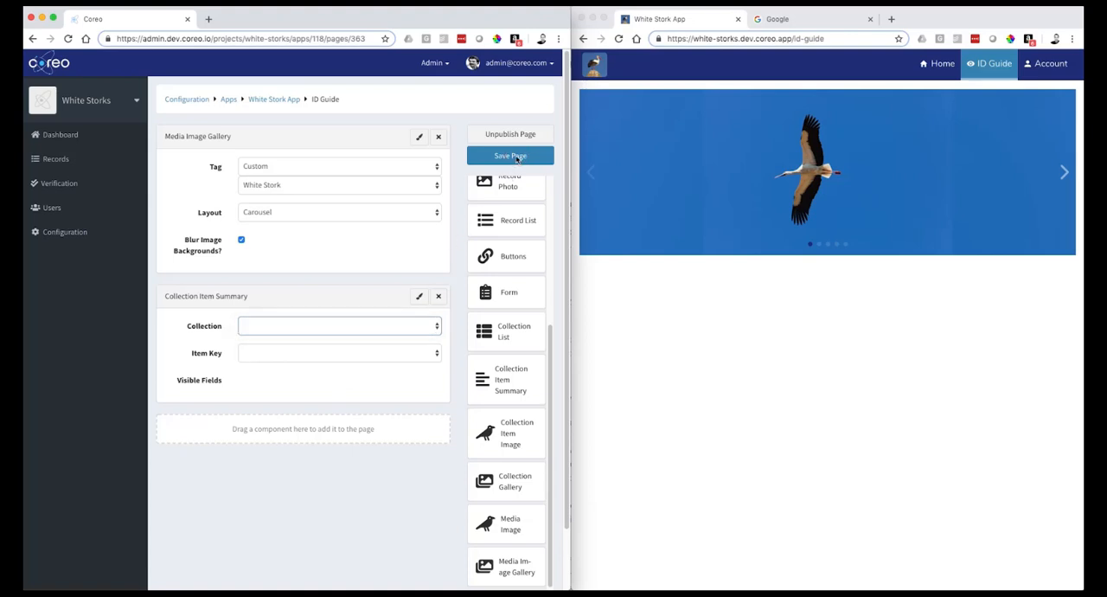
{"action": "left_click", "coordinate": [513, 157]}
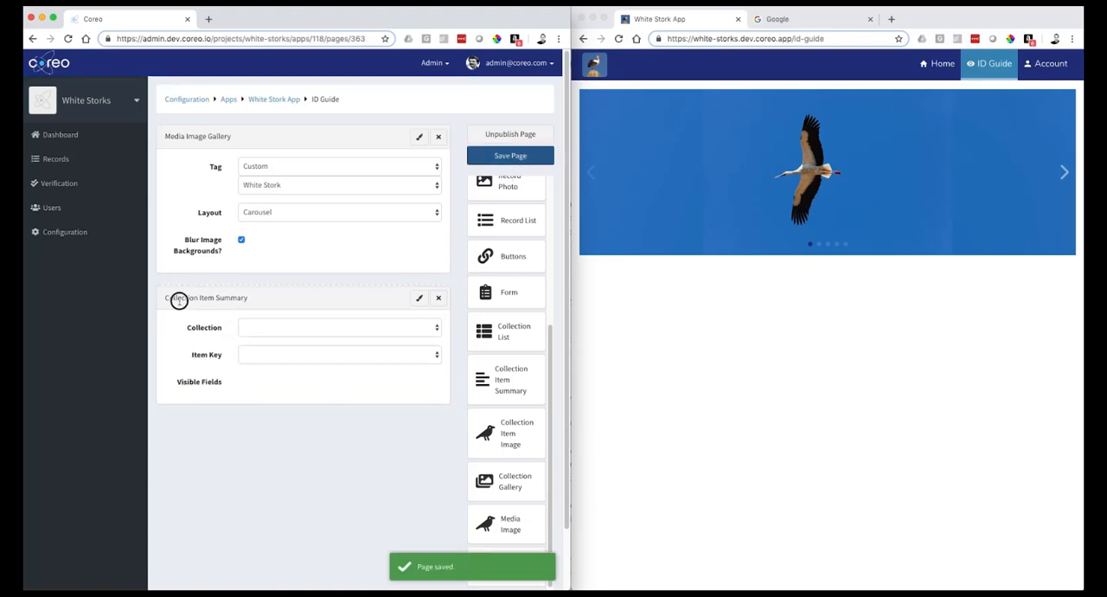
- Create a project collection named White Stork from the CSV file app-data-storks.csv
{"action": "left_click", "coordinate": [116, 223]}
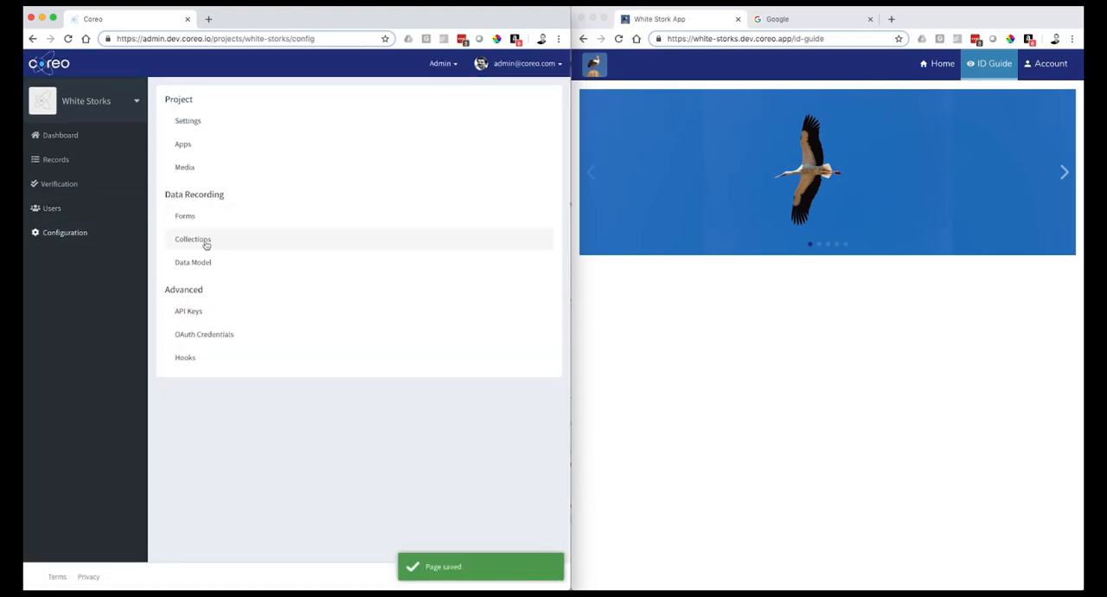
{"action": "left_click", "coordinate": [204, 240]}
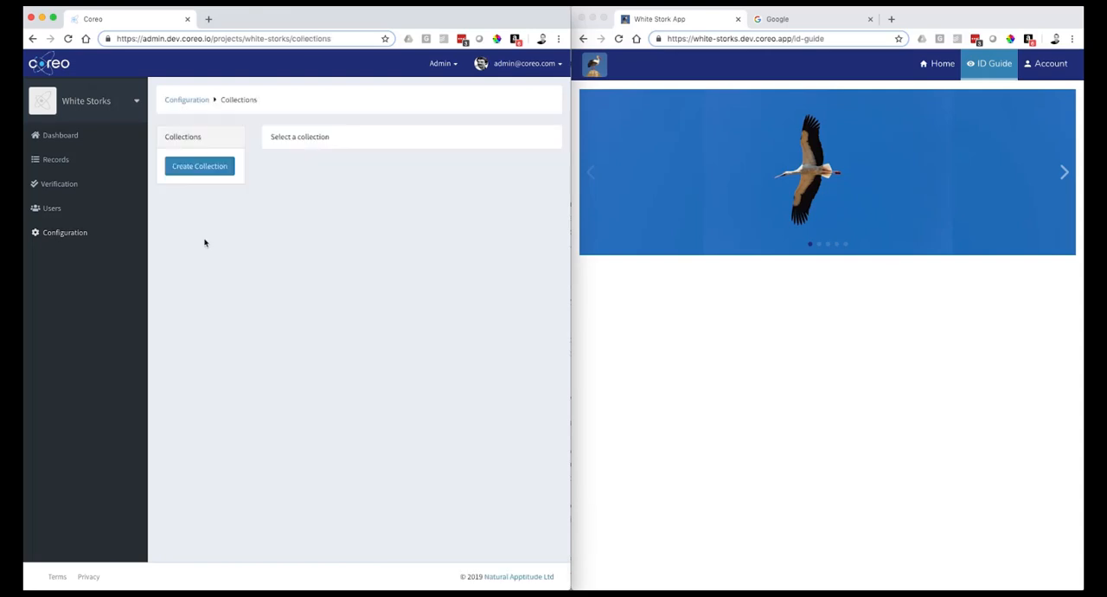
{"action": "left_click", "coordinate": [208, 169]}
{"action": "left_click", "coordinate": [289, 172]}
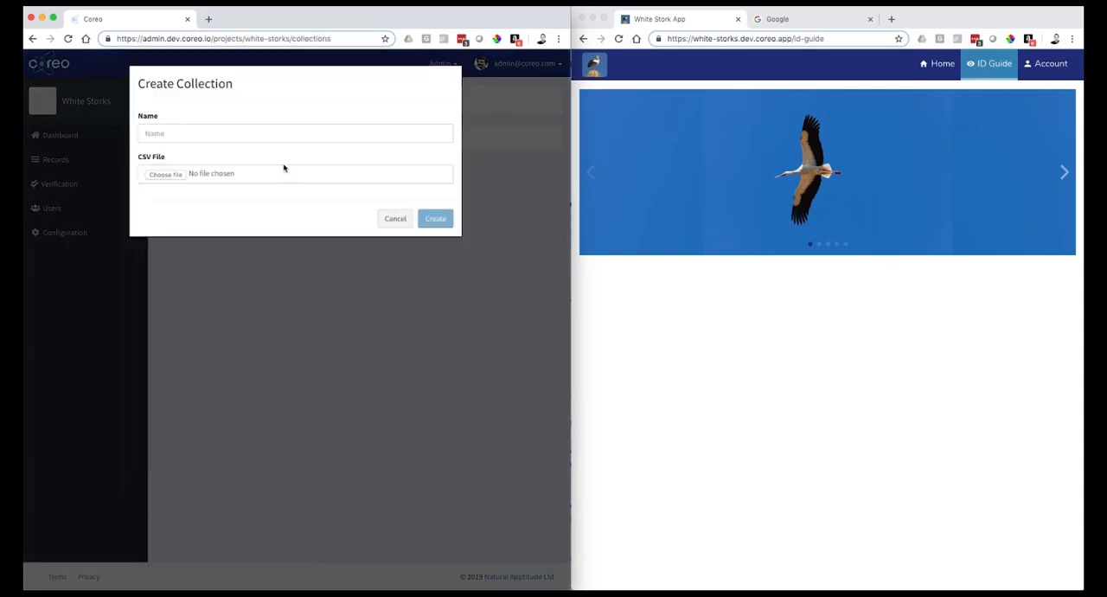
{"action": "left_click", "coordinate": [176, 134]}
{"action": "left_click", "coordinate": [173, 155]}
{"action": "left_click", "coordinate": [174, 175]}
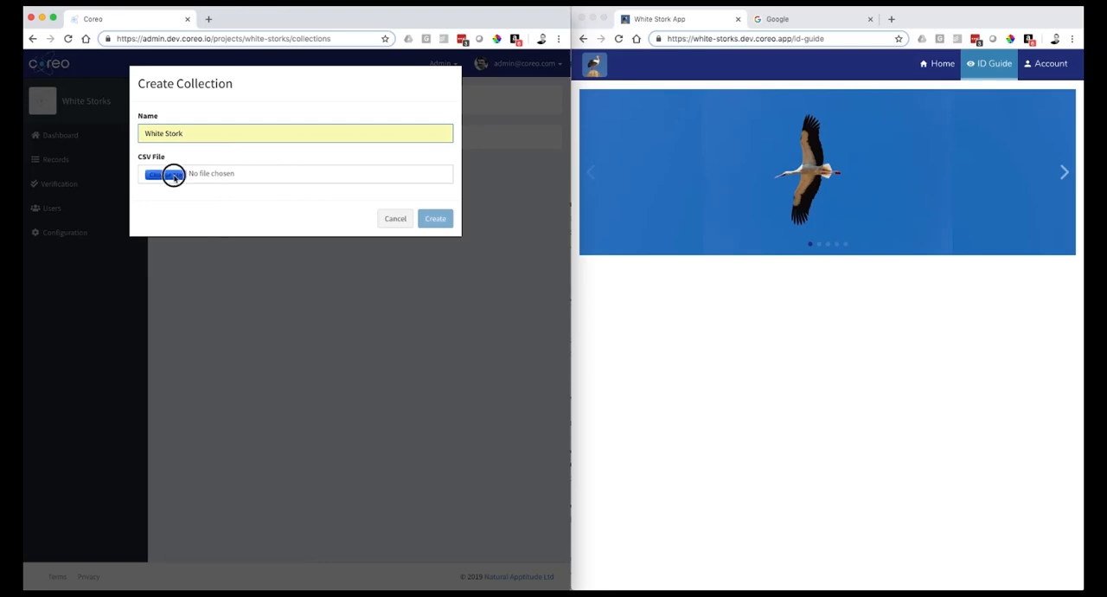
{"action": "left_click", "coordinate": [241, 130]}
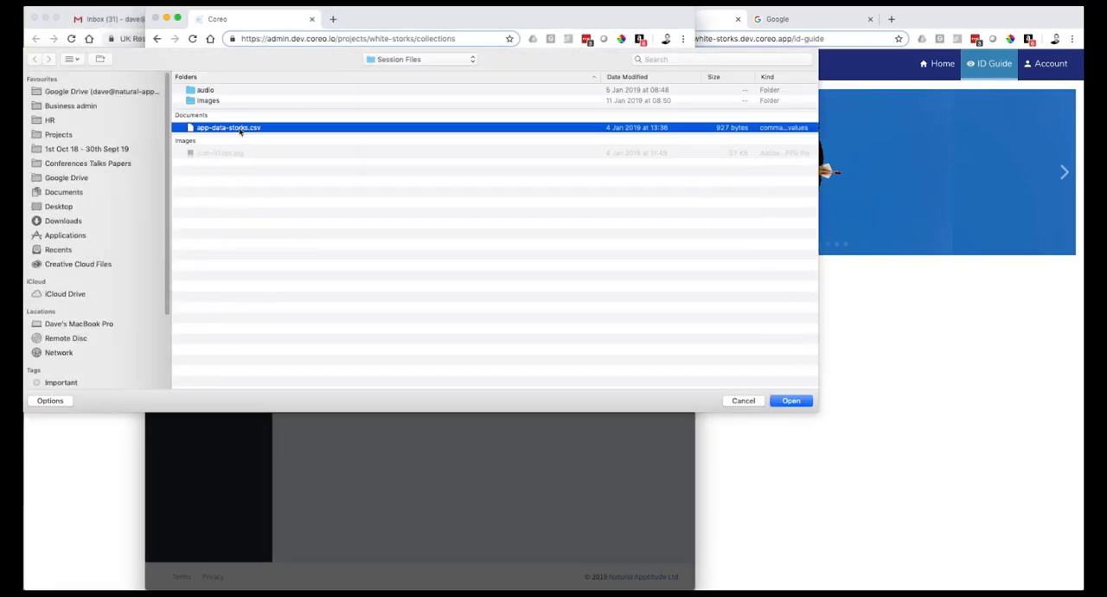
{"action": "left_click", "coordinate": [791, 401]}
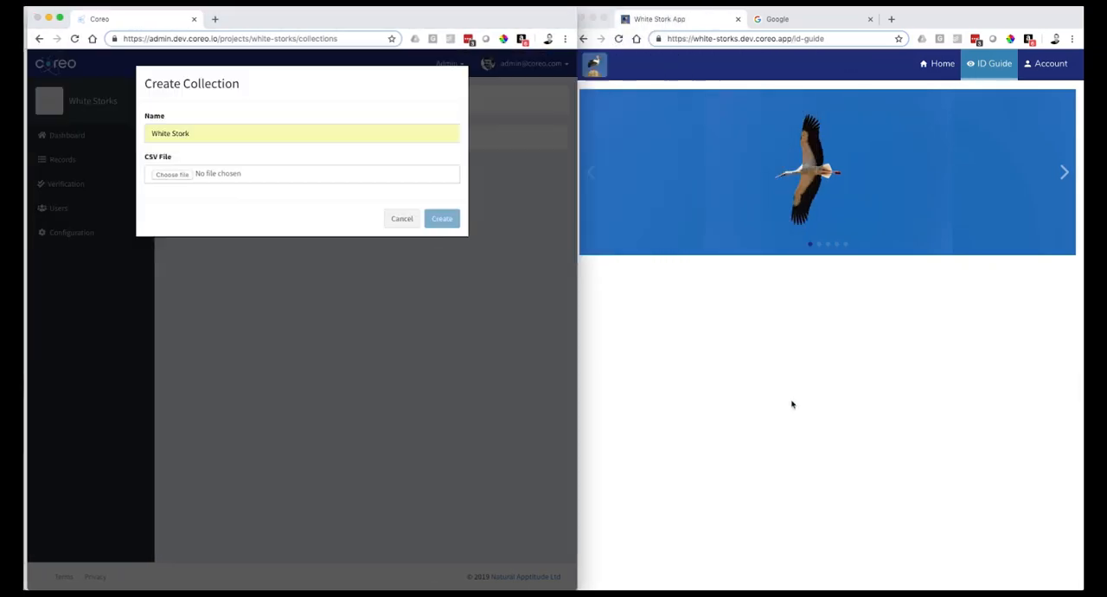
{"action": "left_click", "coordinate": [436, 218]}
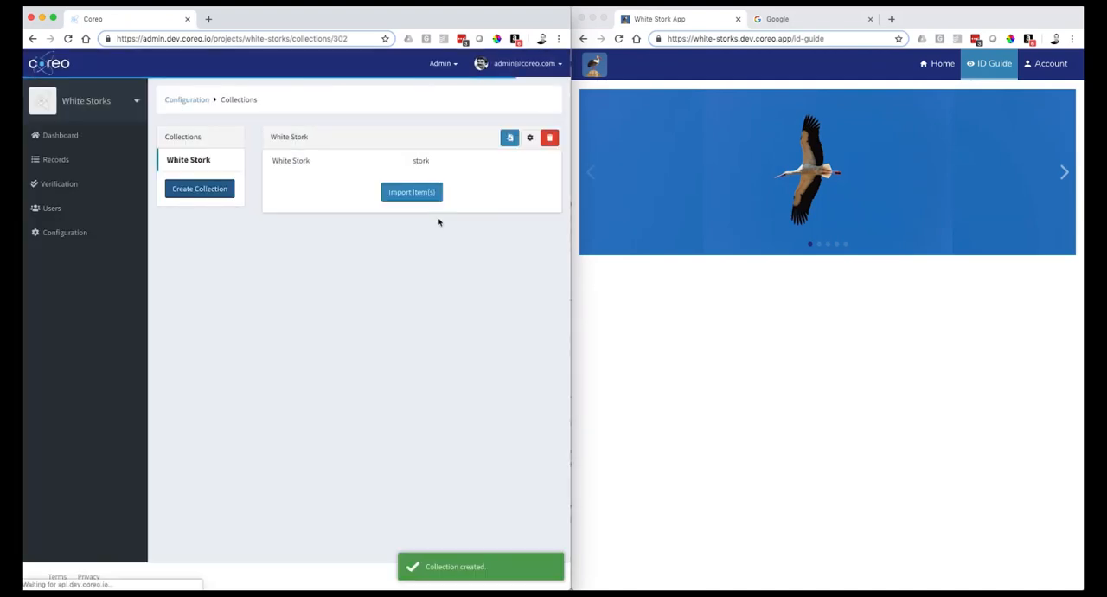
- Open the White Stork item in the collection and read the full text of its Description and Voice fields
{"action": "left_click", "coordinate": [319, 164]}
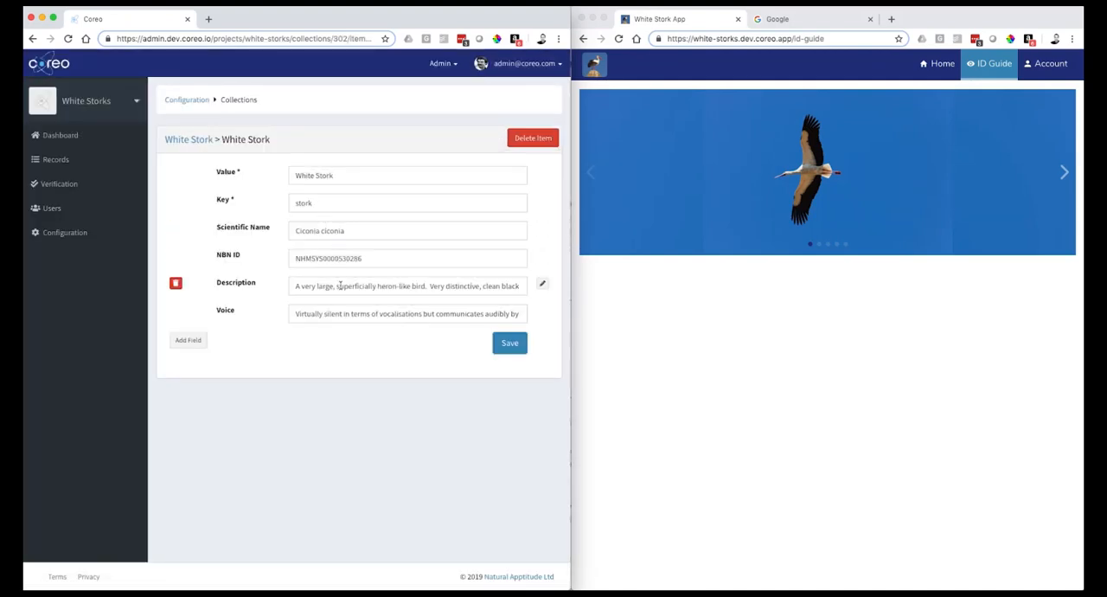
{"action": "left_click", "coordinate": [543, 284]}
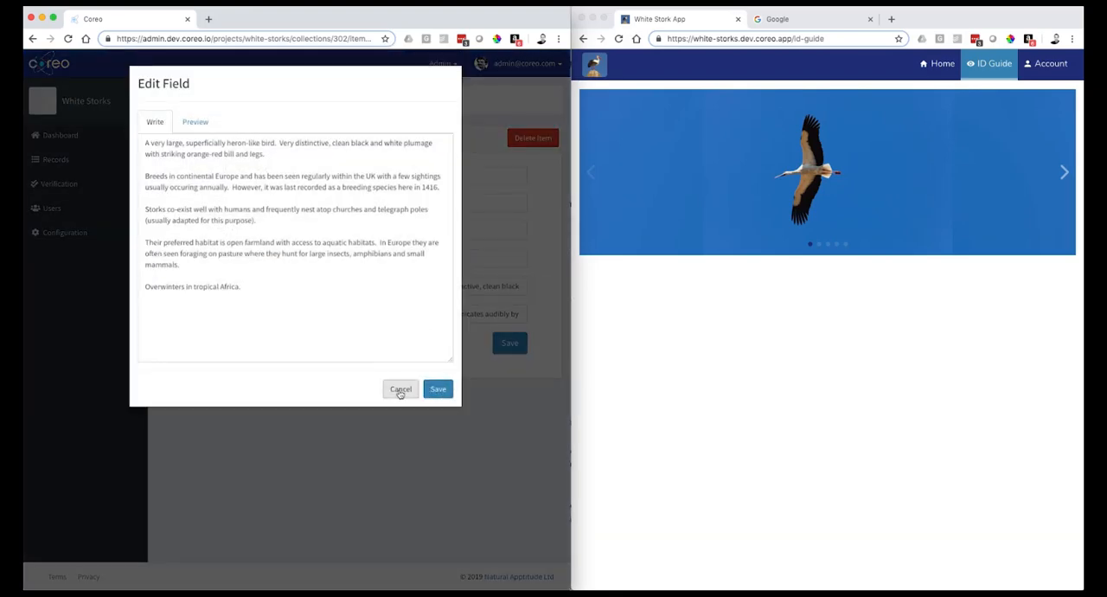
{"action": "left_click", "coordinate": [400, 390]}
{"action": "left_click", "coordinate": [543, 314]}
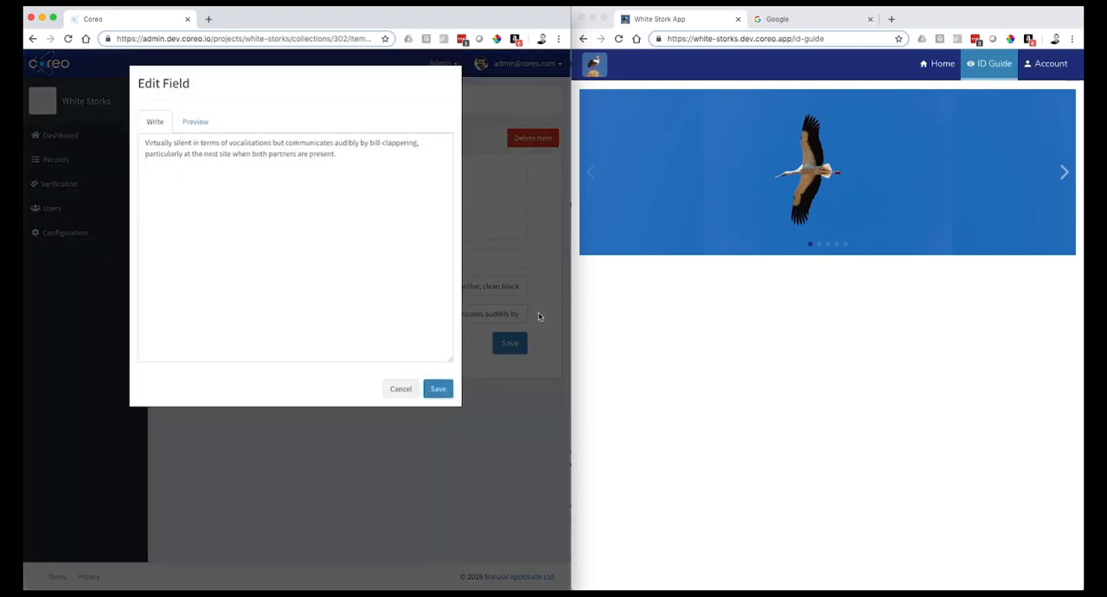
{"action": "left_click", "coordinate": [400, 390]}
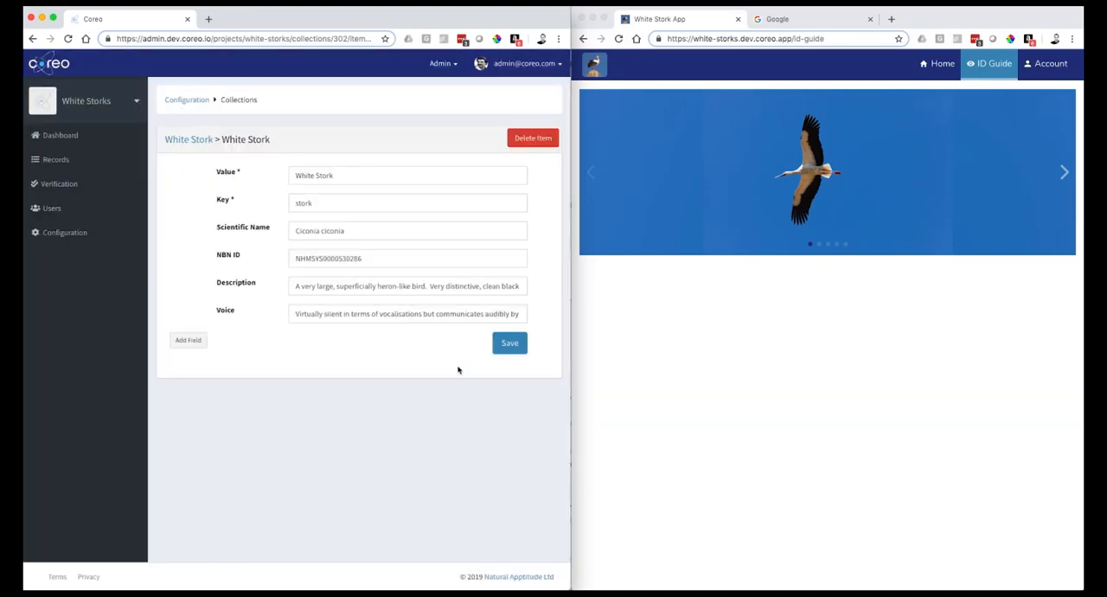
- Set the ID Guide page's Collection Item Summary to the White Stork collection with custom item key White Stork, and hide the NBN ID field
{"action": "left_click", "coordinate": [184, 101]}
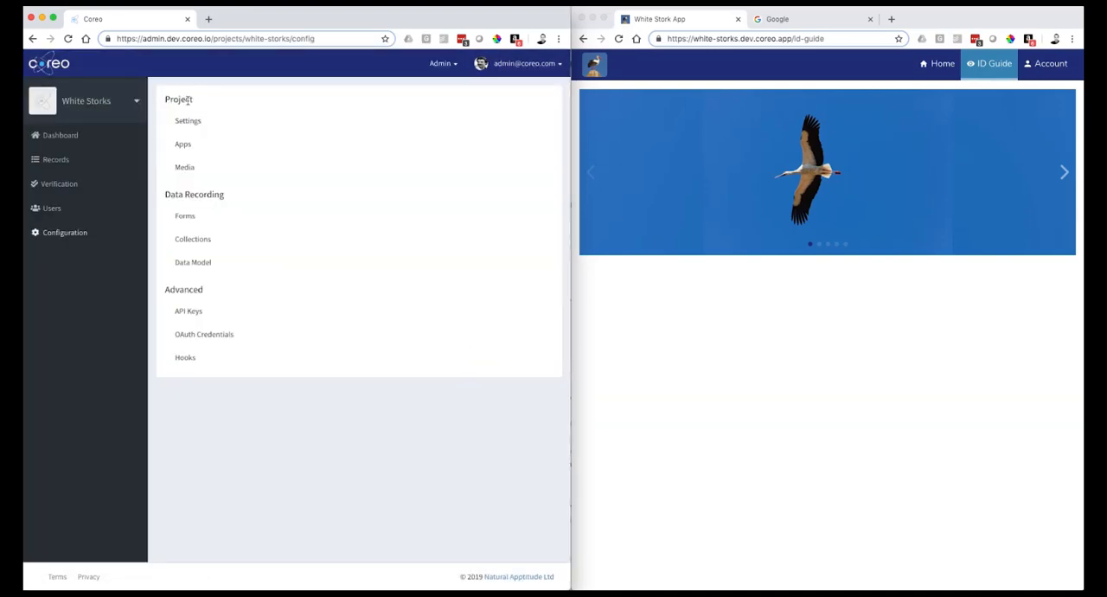
{"action": "left_click", "coordinate": [185, 144]}
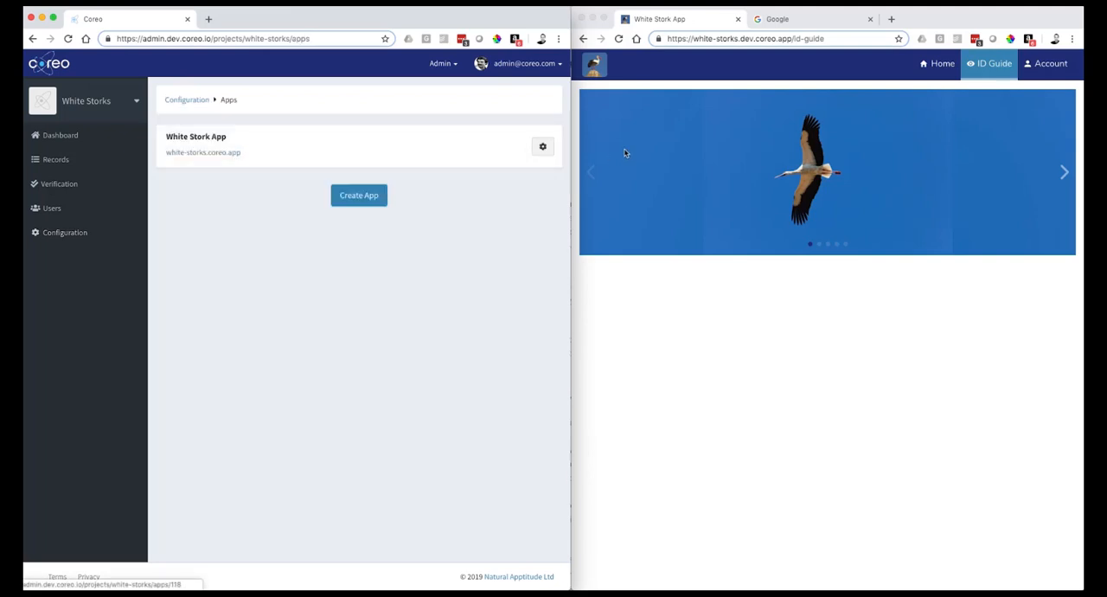
{"action": "left_click", "coordinate": [540, 148]}
{"action": "left_click", "coordinate": [379, 208]}
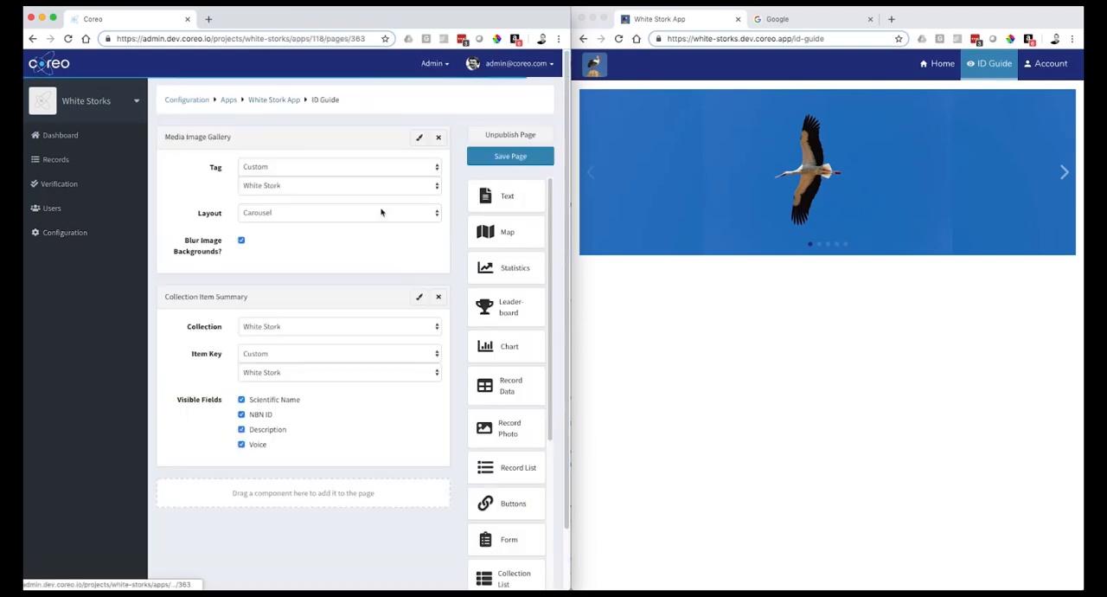
{"action": "left_click", "coordinate": [242, 415]}
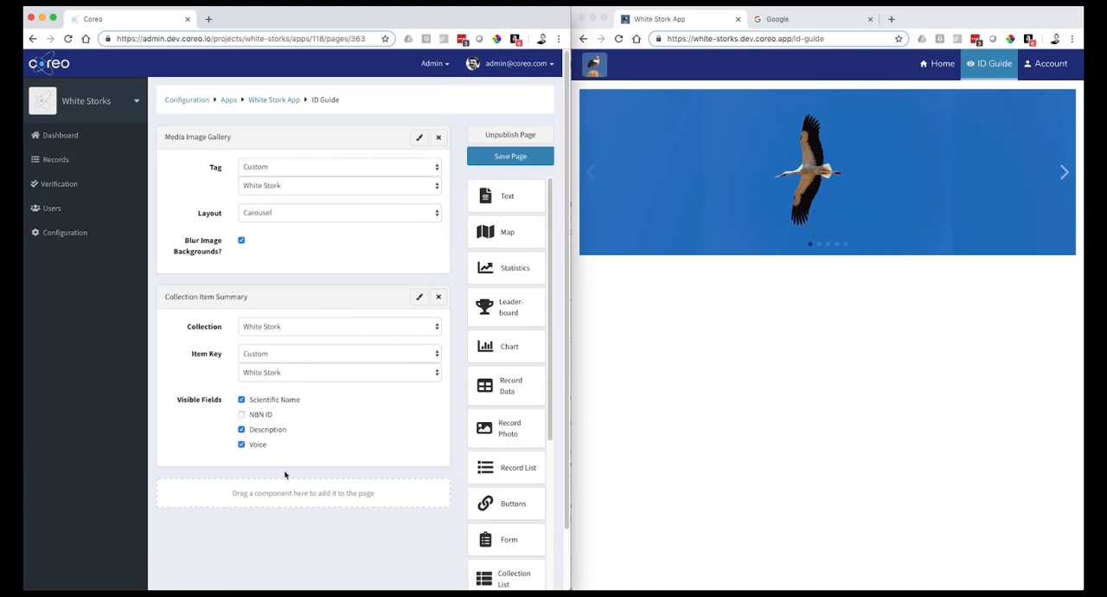
- Add a Media Audio Gallery below the Collection Item Summary with the custom tag White Stork and save the page
{"action": "scroll", "coordinate": [454, 501], "scroll_direction": "down", "scroll_amount": 2}
{"action": "scroll", "coordinate": [498, 502], "scroll_direction": "down", "scroll_amount": 6}
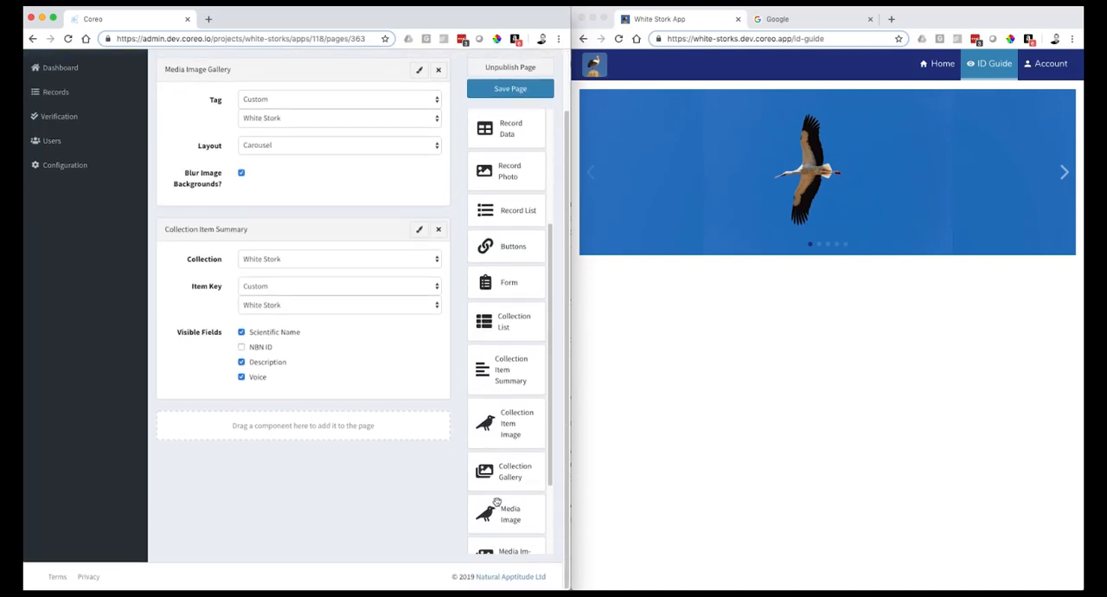
{"action": "left_click_drag", "start_coordinate": [497, 501], "coordinate": [292, 443]}
{"action": "left_click", "coordinate": [291, 452]}
{"action": "left_click", "coordinate": [272, 472]}
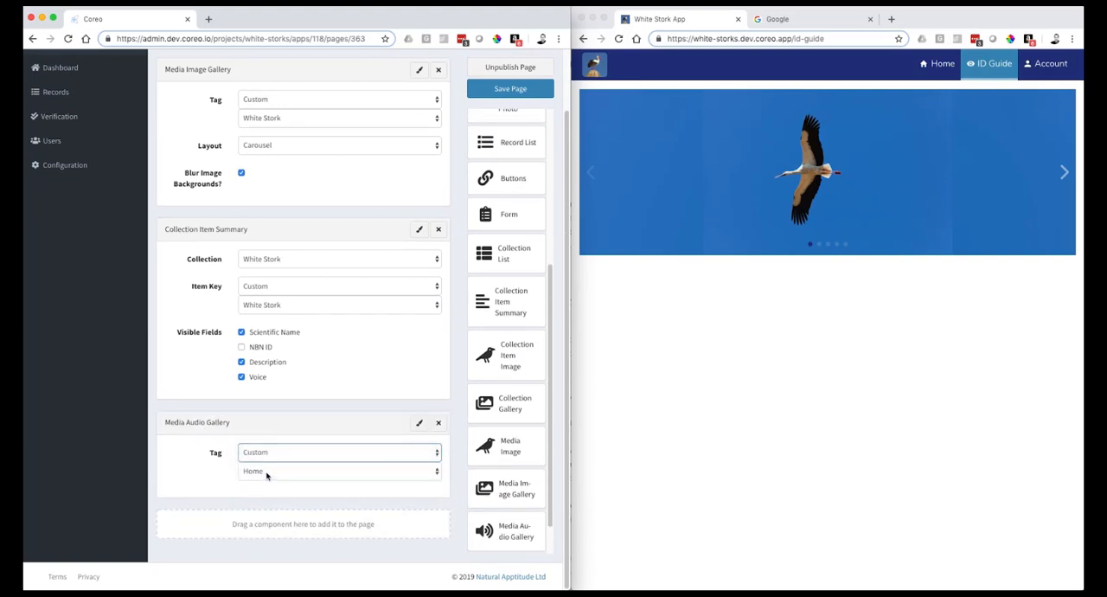
{"action": "left_click", "coordinate": [268, 472]}
{"action": "left_click", "coordinate": [267, 482]}
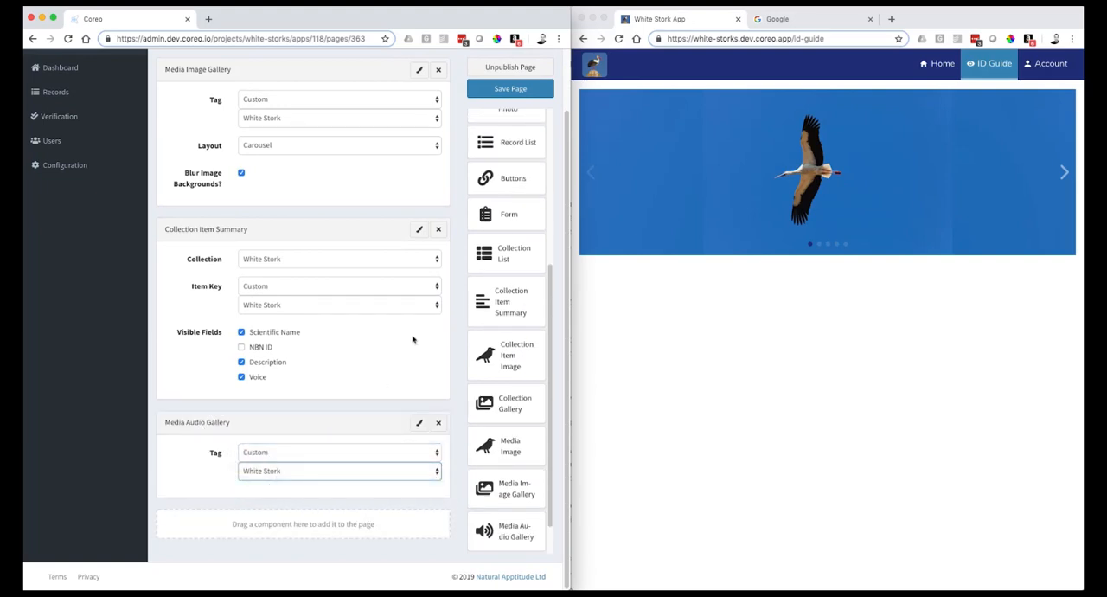
{"action": "left_click", "coordinate": [496, 95]}
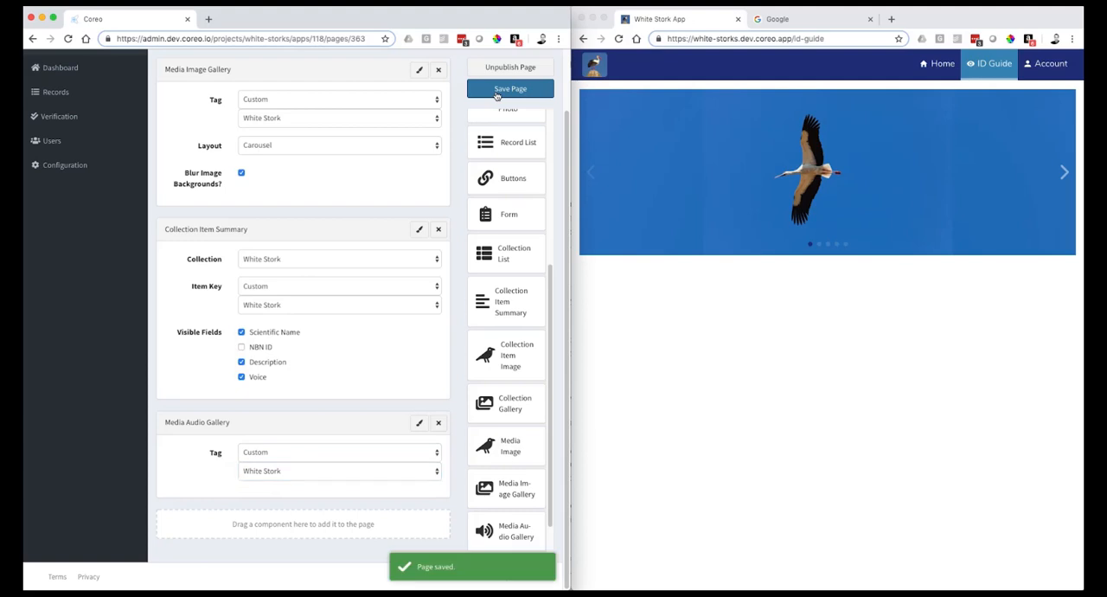
- Reload the published ID Guide page, play and pause the Bill Clappering audio, and return to the app's Home page
{"action": "left_click", "coordinate": [619, 38]}
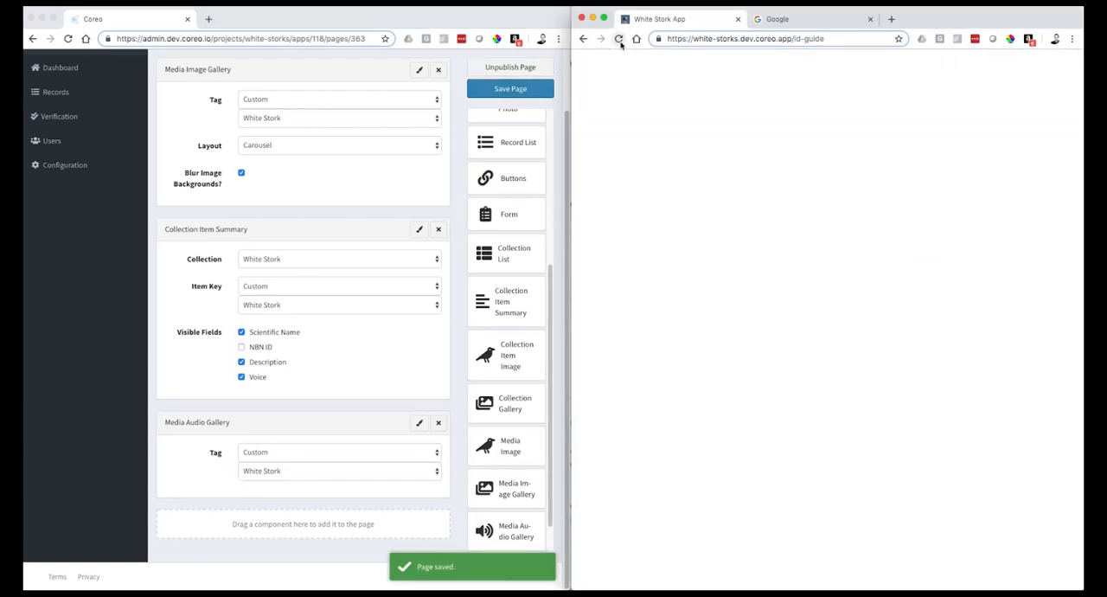
{"action": "left_click", "coordinate": [997, 577]}
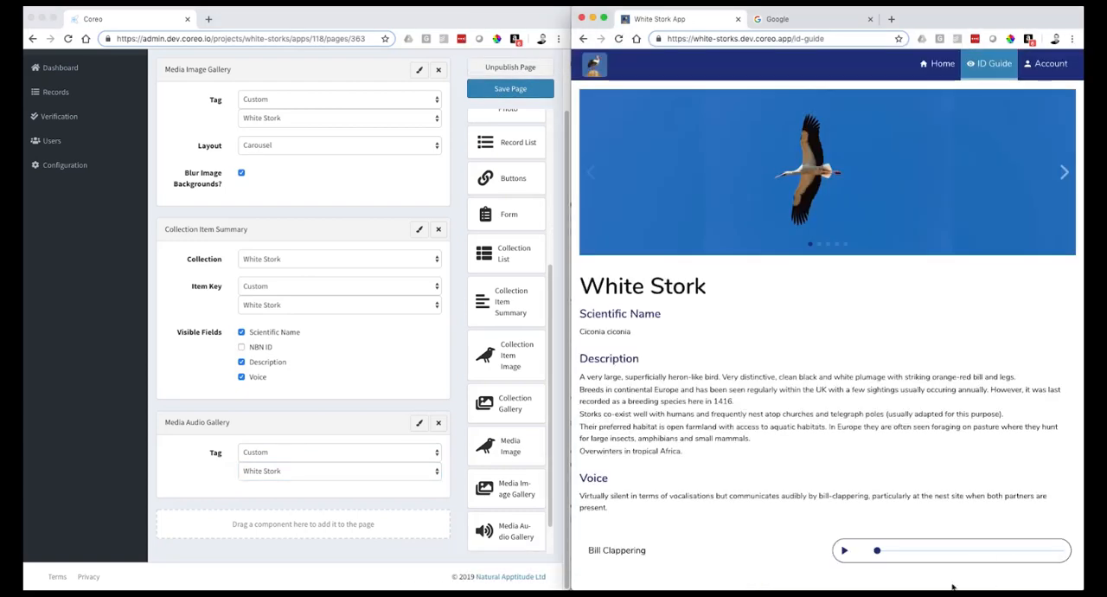
{"action": "left_click", "coordinate": [845, 552]}
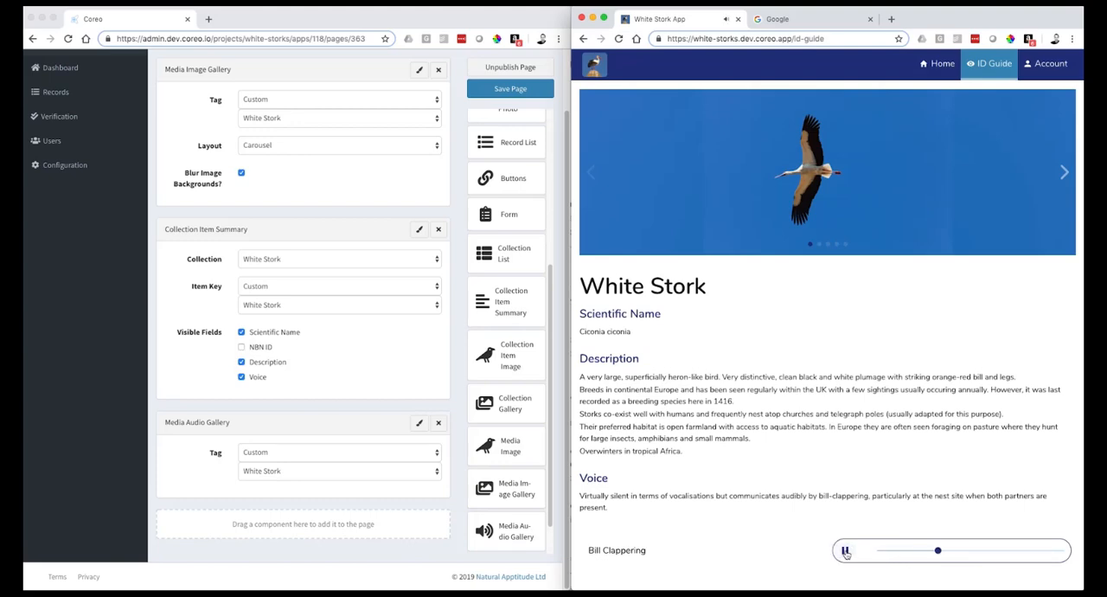
{"action": "left_click", "coordinate": [845, 552]}
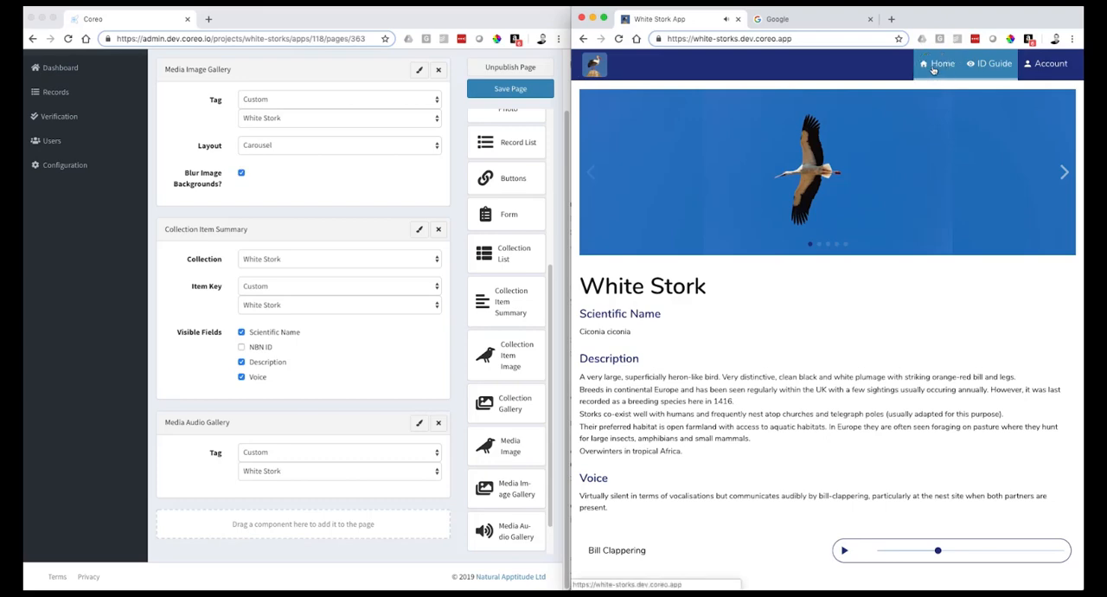
{"action": "left_click", "coordinate": [934, 68]}
- Add a page titled Map with the route map to the White Stork App
{"action": "scroll", "coordinate": [348, 151], "scroll_direction": "up", "scroll_amount": 2}
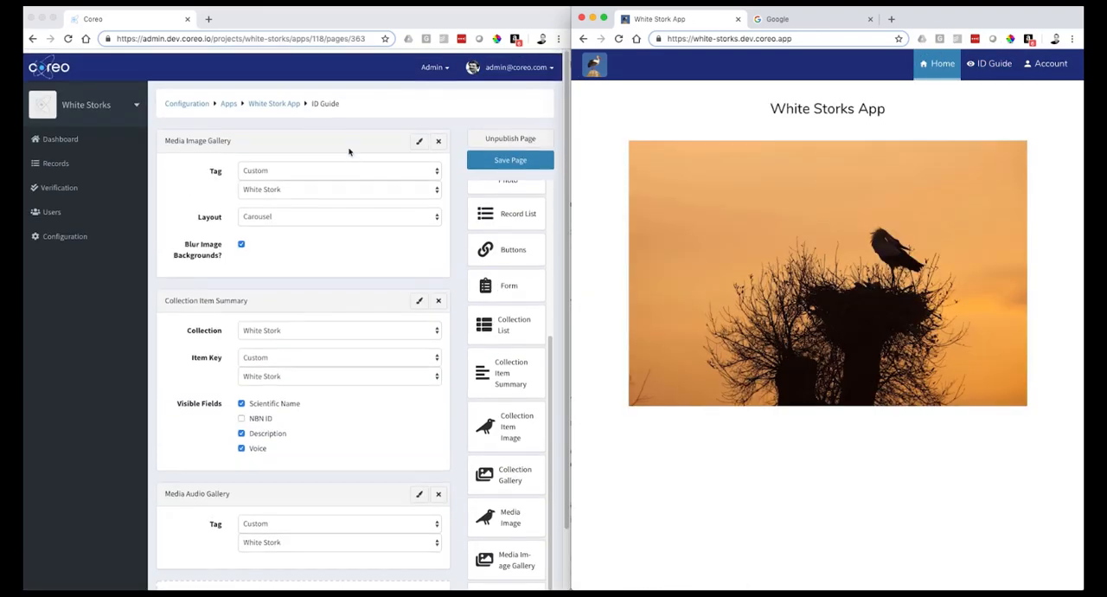
{"action": "left_click", "coordinate": [280, 103]}
{"action": "left_click", "coordinate": [277, 100]}
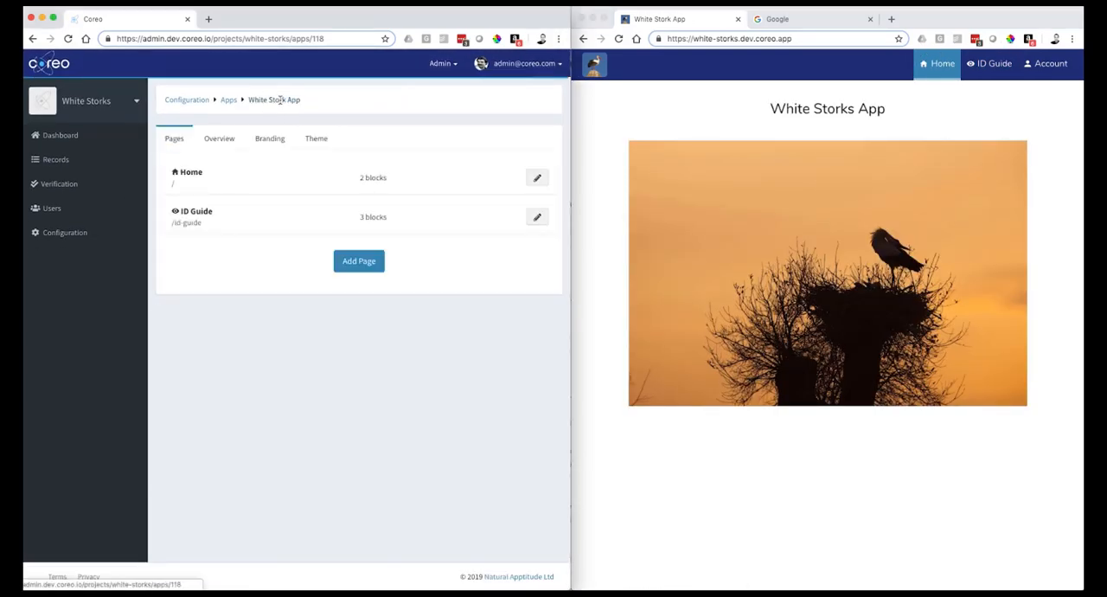
{"action": "left_click", "coordinate": [358, 262]}
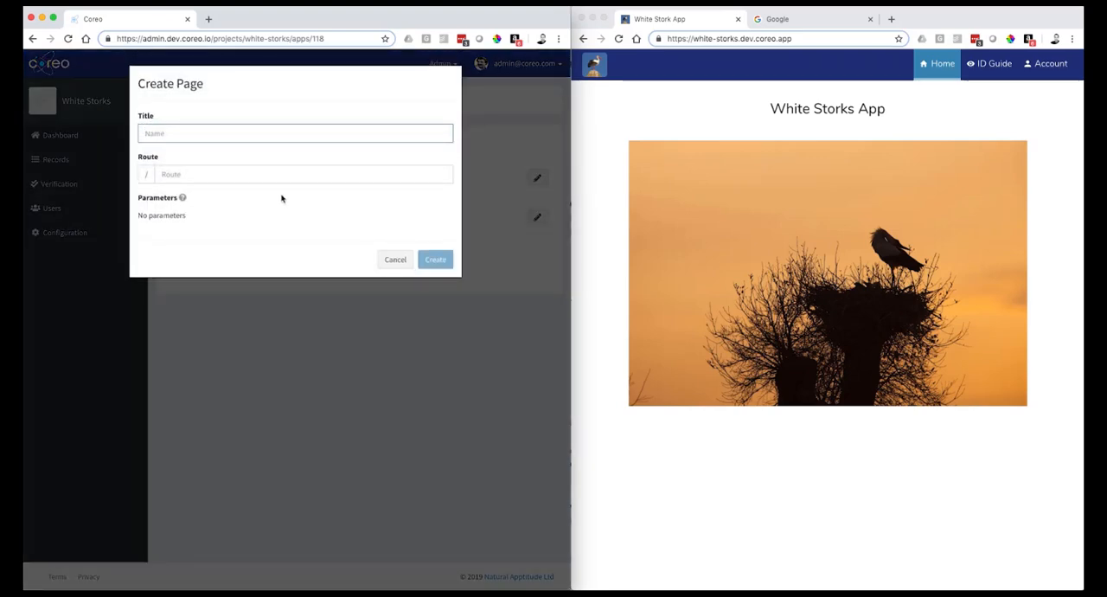
{"action": "type", "text": "Map"}
{"action": "left_click", "coordinate": [276, 173]}
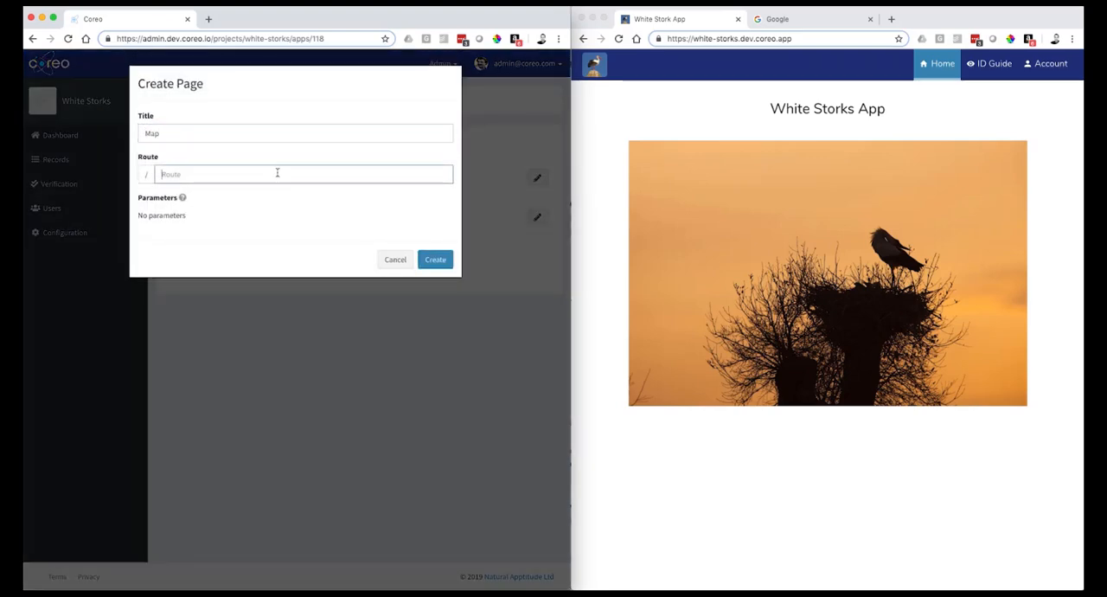
{"action": "type", "text": "map"}
{"action": "left_click", "coordinate": [435, 260]}
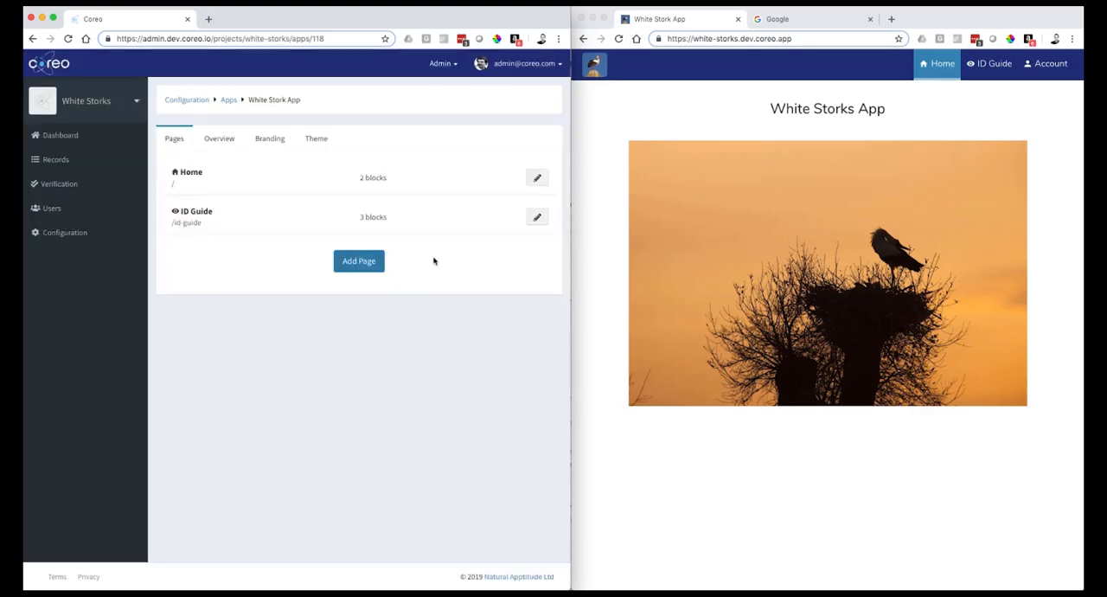
- Give the Map page a map icon, mark it as published and save its settings
{"action": "left_click", "coordinate": [537, 257]}
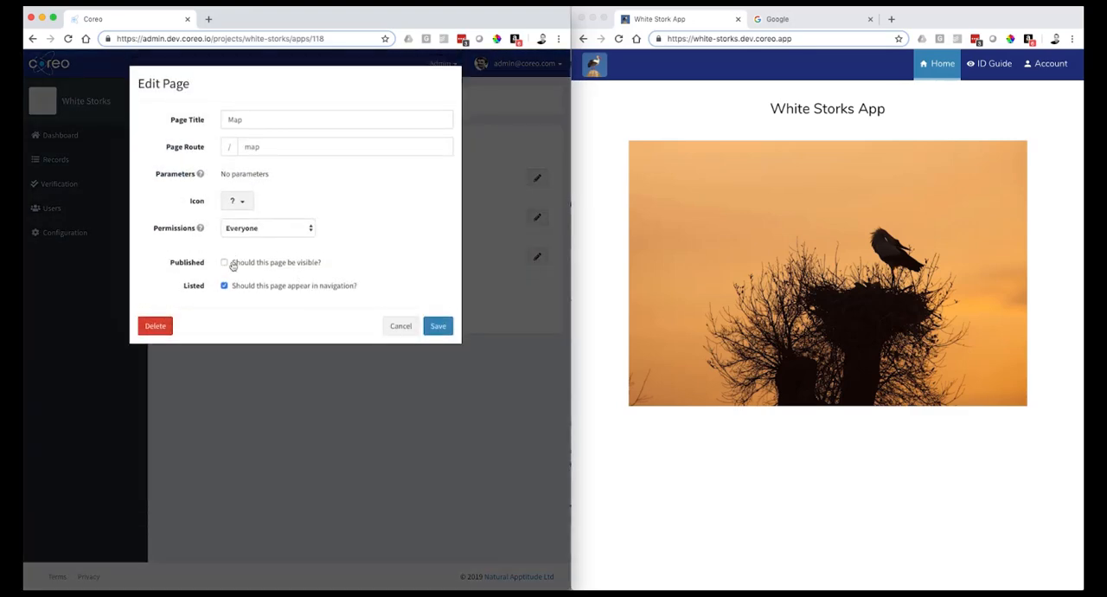
{"action": "left_click", "coordinate": [237, 201]}
{"action": "left_click", "coordinate": [218, 255]}
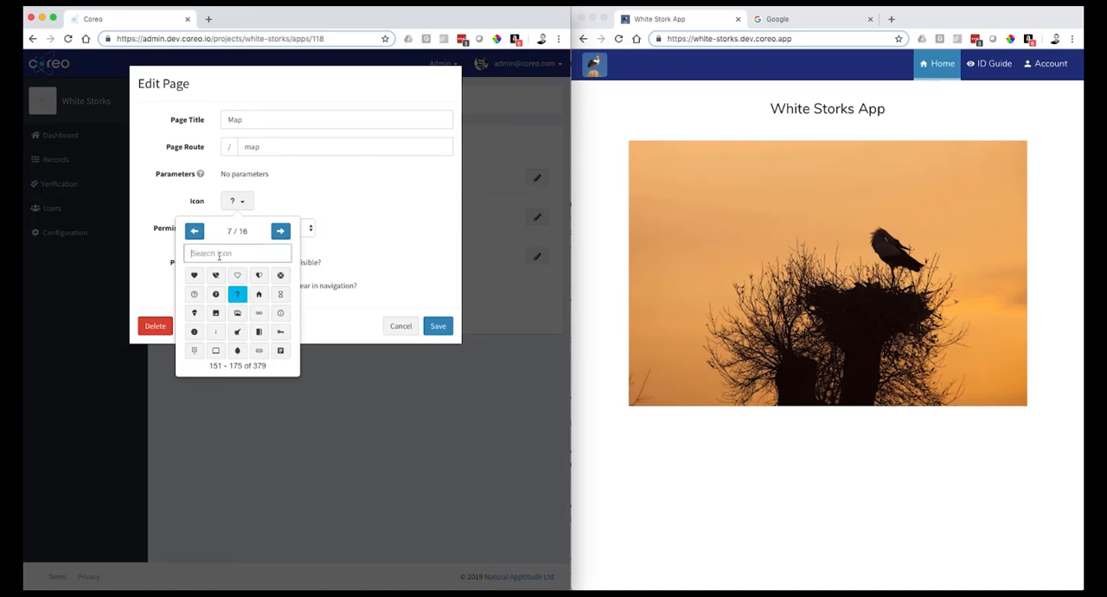
{"action": "type", "text": "map"}
{"action": "left_click", "coordinate": [195, 275]}
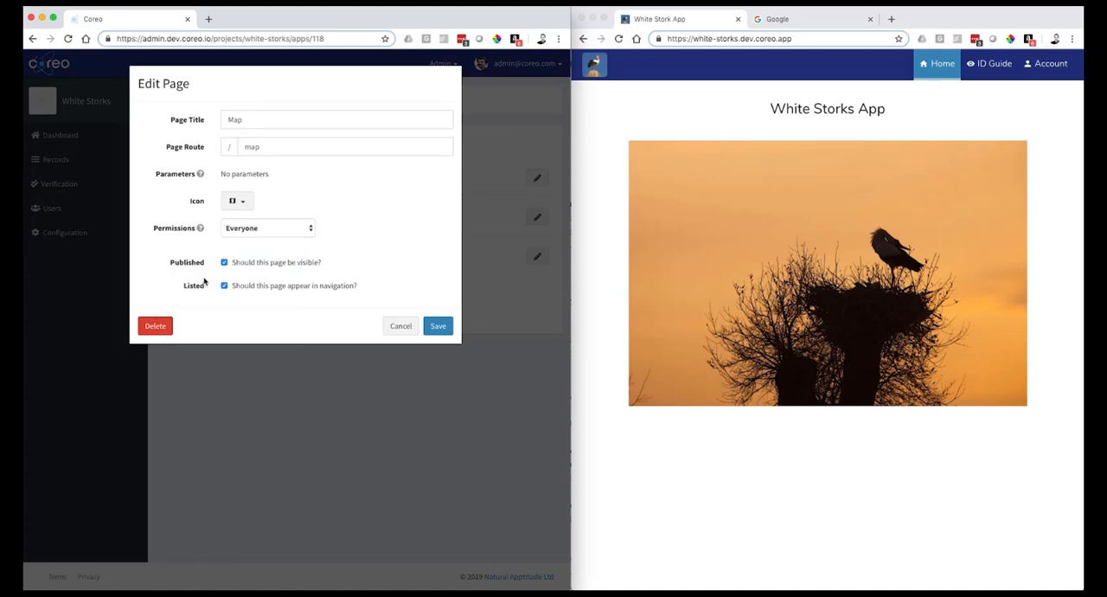
{"action": "left_click", "coordinate": [438, 325]}
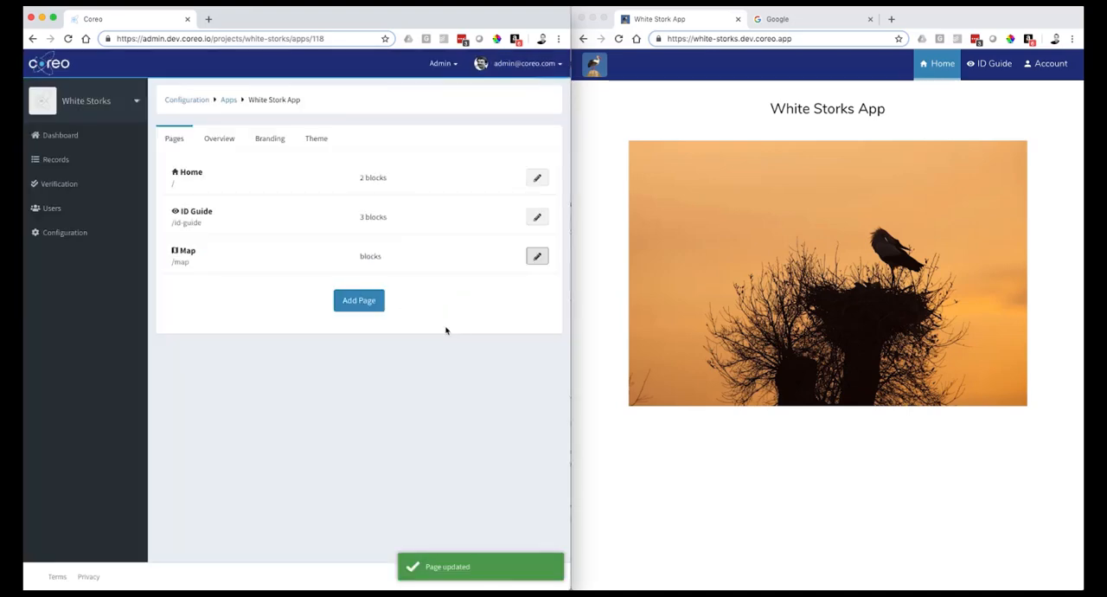
- Add a Map component to the Map page and set its type to Records
{"action": "left_click", "coordinate": [413, 268]}
{"action": "left_click_drag", "start_coordinate": [484, 230], "coordinate": [302, 138]}
{"action": "left_click", "coordinate": [302, 165]}
{"action": "left_click", "coordinate": [303, 166]}
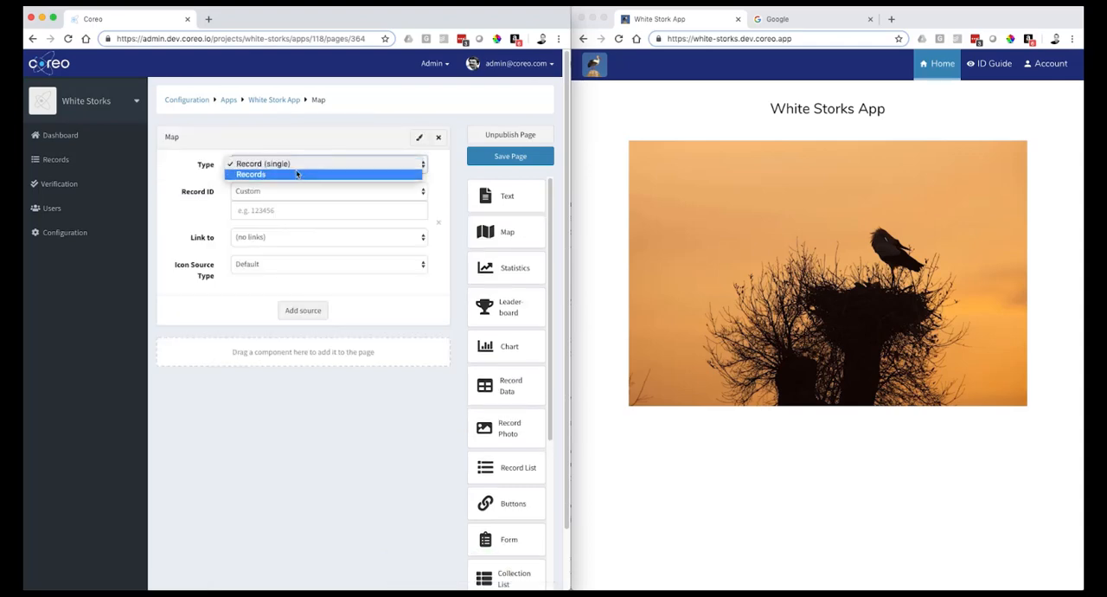
{"action": "left_click", "coordinate": [295, 175]}
- Set the map's Survey Type to Custom with the survey choice left blank, and save the page
{"action": "left_click", "coordinate": [258, 193]}
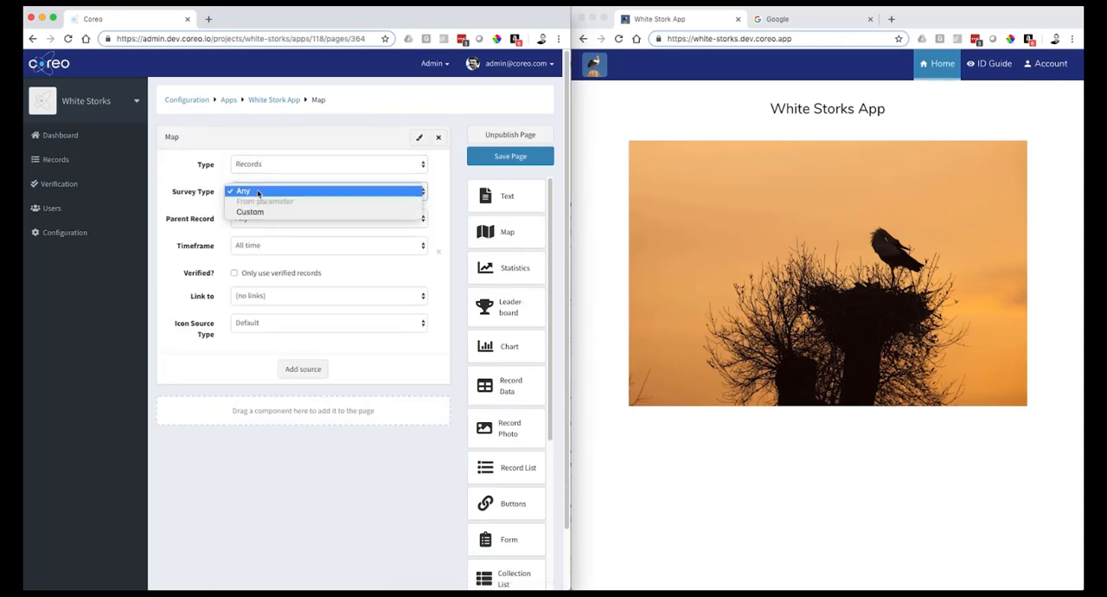
{"action": "left_click", "coordinate": [255, 210]}
{"action": "left_click", "coordinate": [254, 211]}
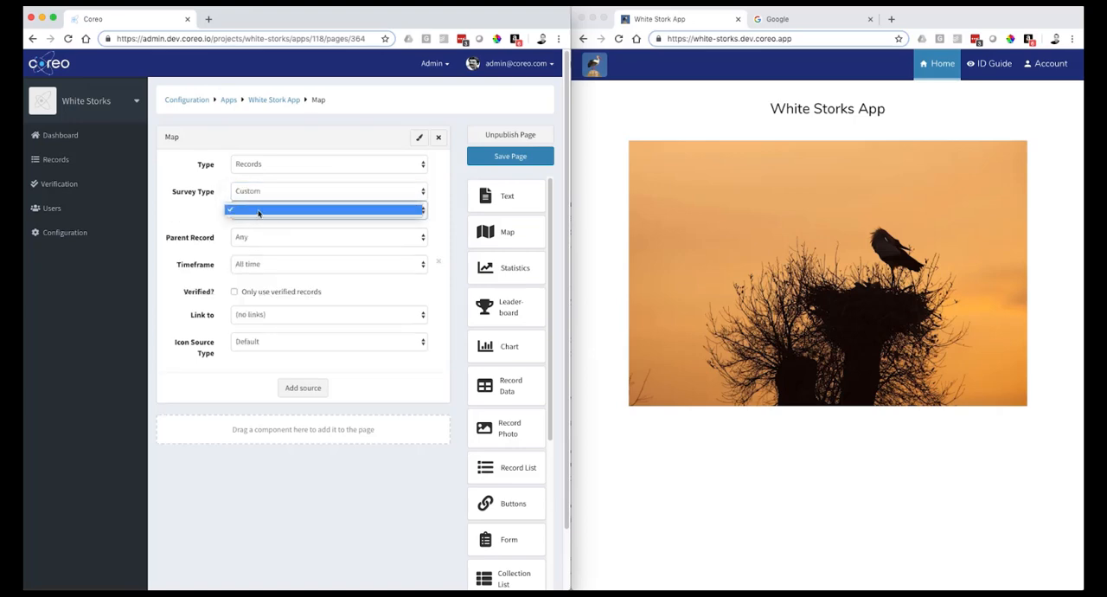
{"action": "left_click", "coordinate": [264, 212]}
{"action": "left_click", "coordinate": [495, 159]}
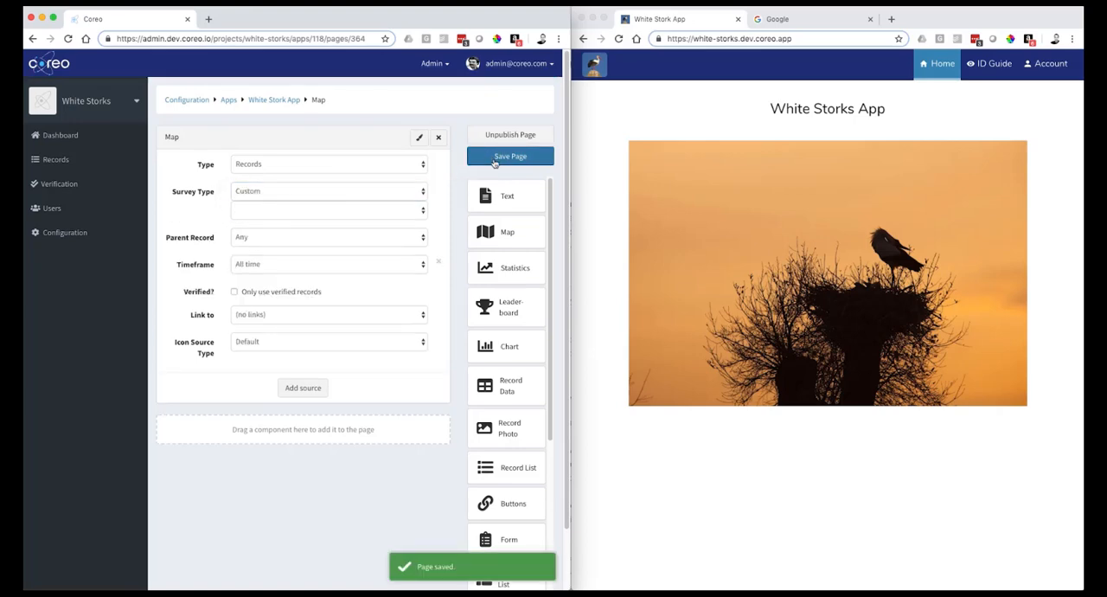
- Create a project form named White Stork Survey and give it the form title Survey
{"action": "left_click", "coordinate": [62, 233]}
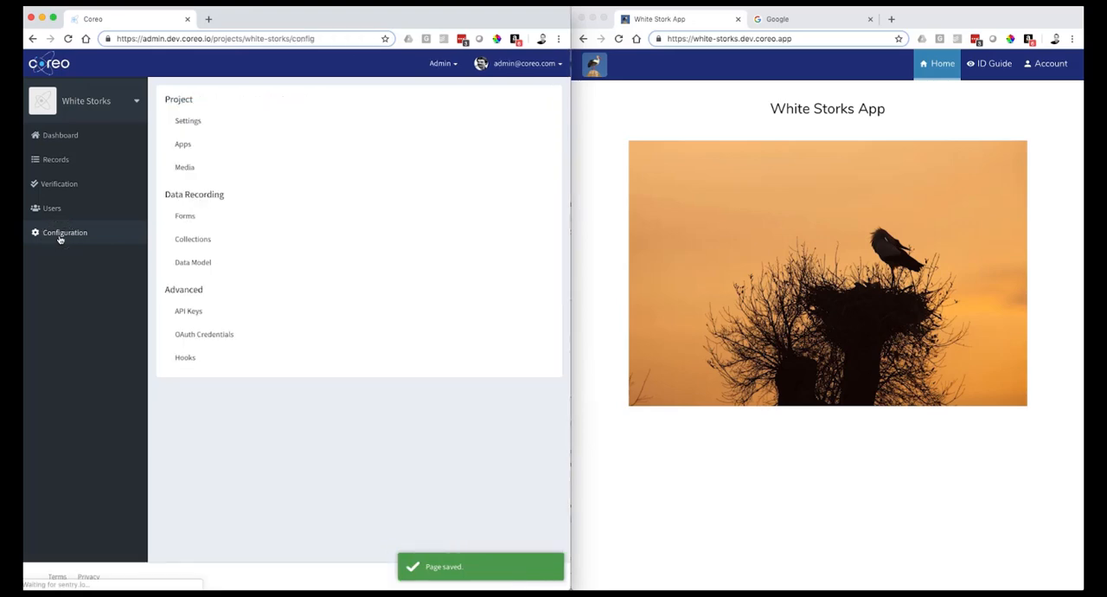
{"action": "left_click", "coordinate": [215, 218]}
{"action": "left_click", "coordinate": [355, 155]}
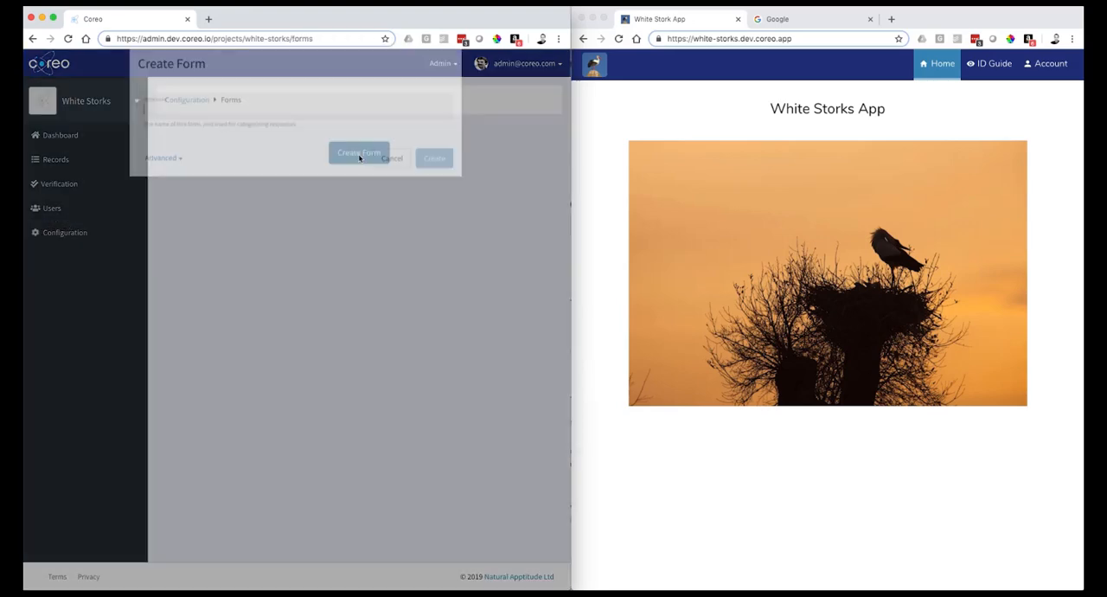
{"action": "left_click", "coordinate": [283, 130]}
{"action": "left_click", "coordinate": [198, 147]}
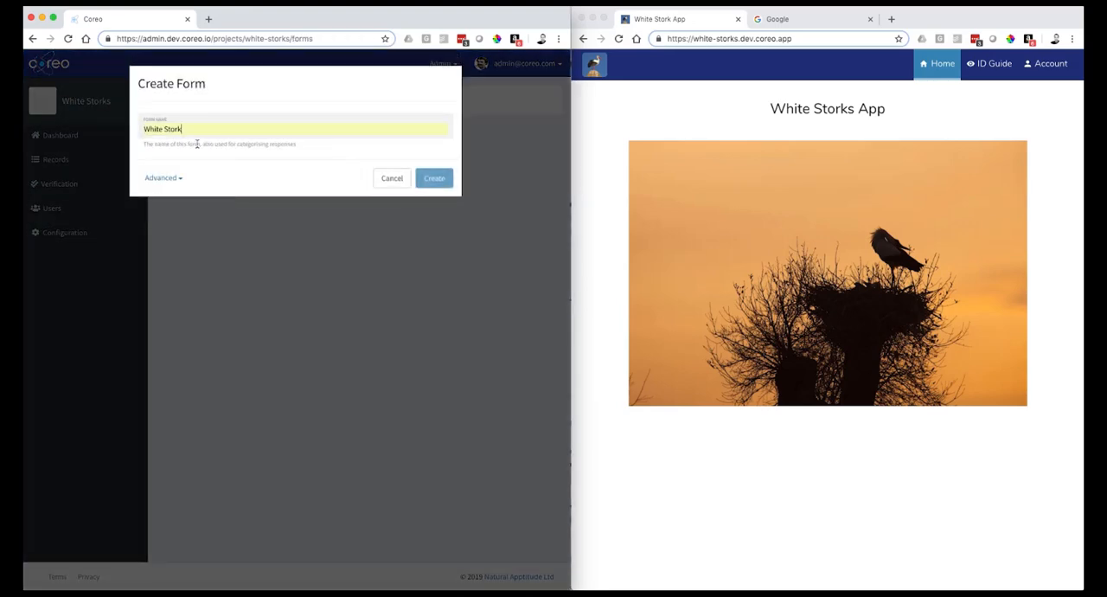
{"action": "type", "text": "Survey"}
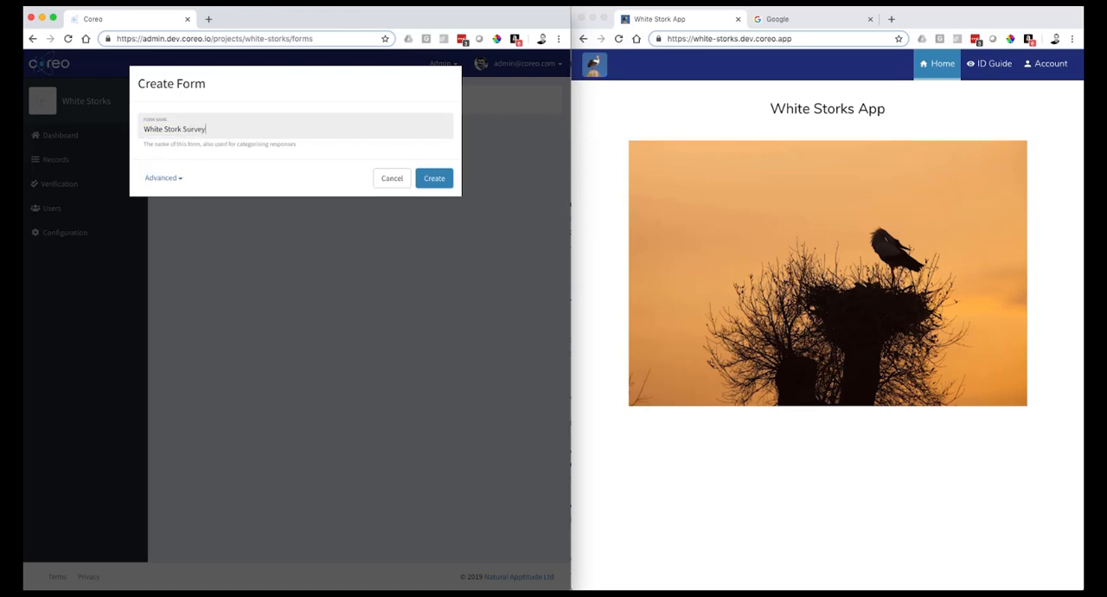
{"action": "left_click", "coordinate": [433, 179]}
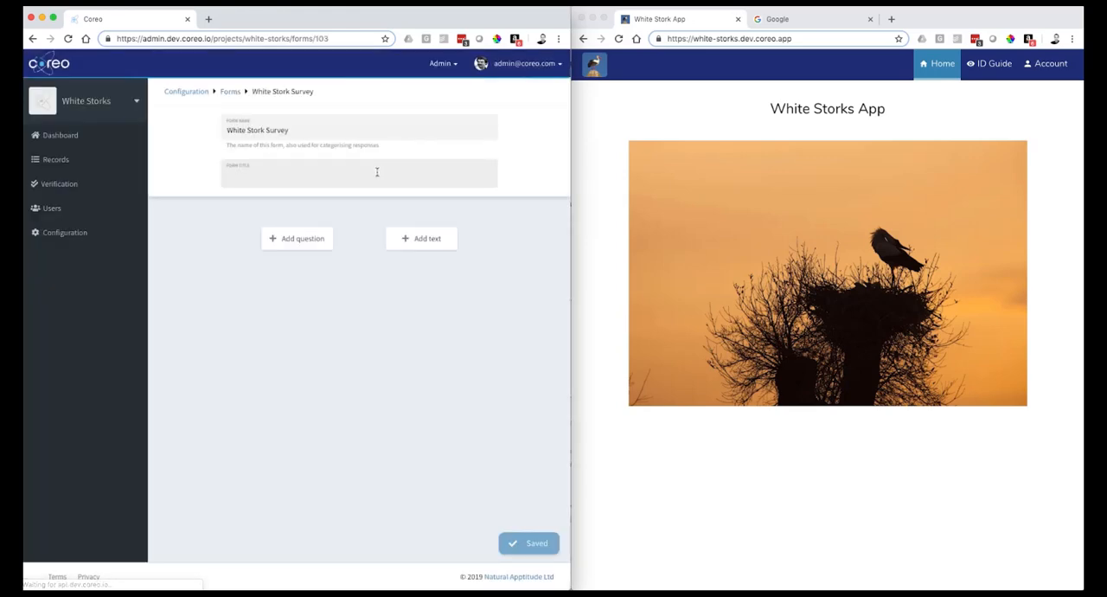
{"action": "type", "text": "Survey"}
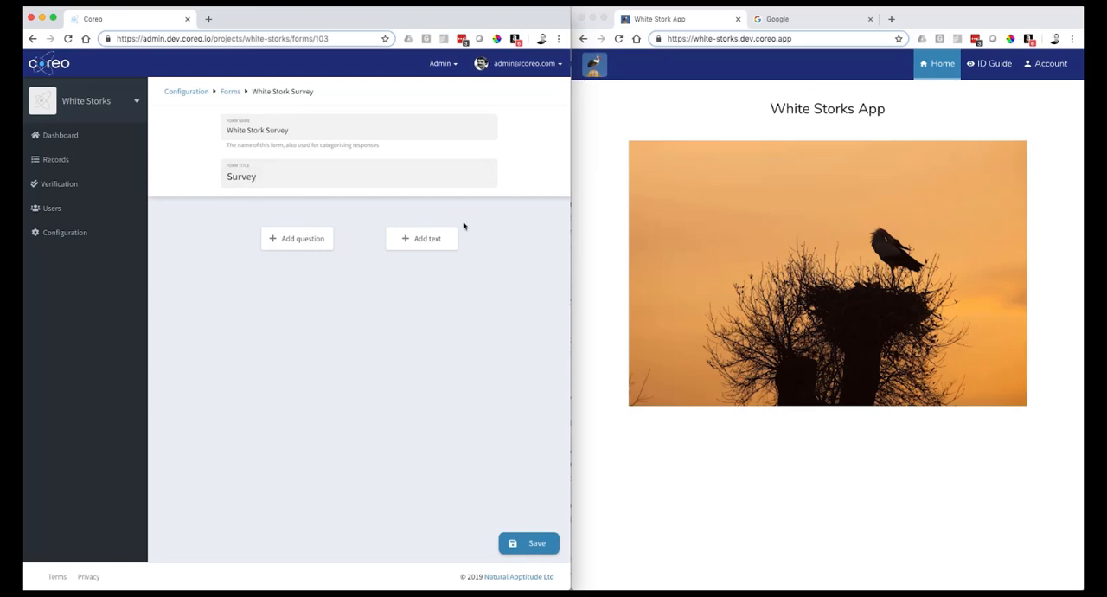
- Add a required Date question of type Date picker with the answer label Date and Autocomplete enabled
{"action": "left_click", "coordinate": [296, 239]}
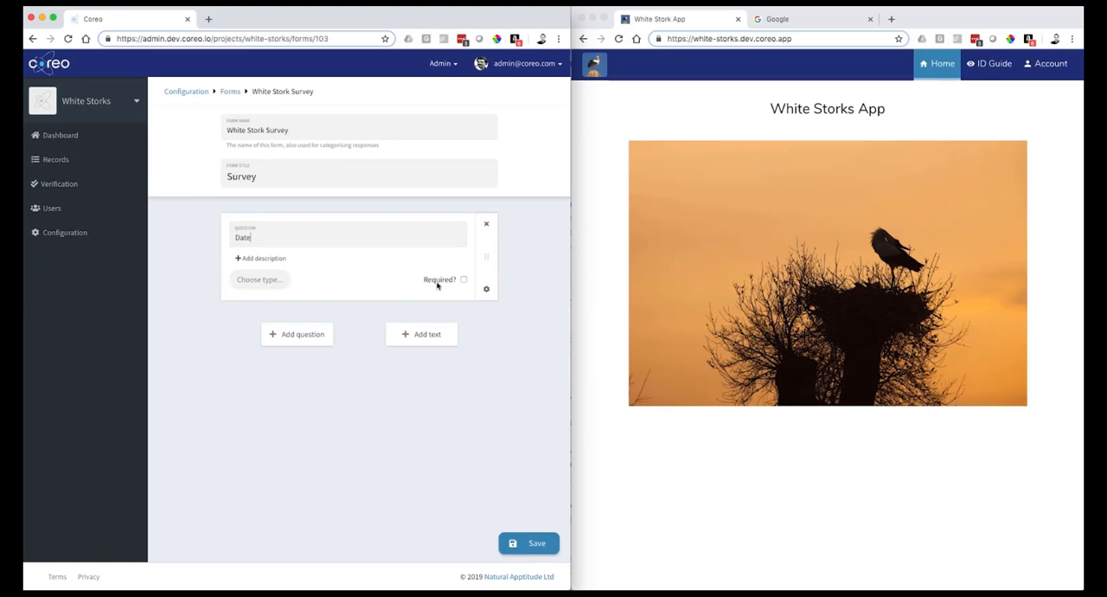
{"action": "left_click", "coordinate": [464, 280]}
{"action": "left_click", "coordinate": [260, 279]}
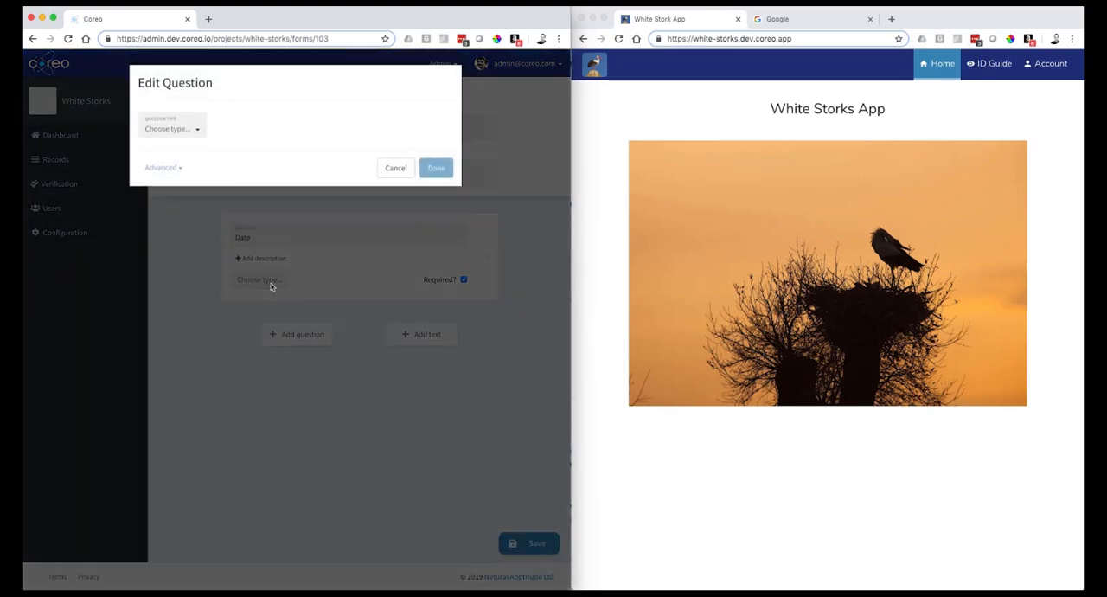
{"action": "left_click", "coordinate": [166, 131]}
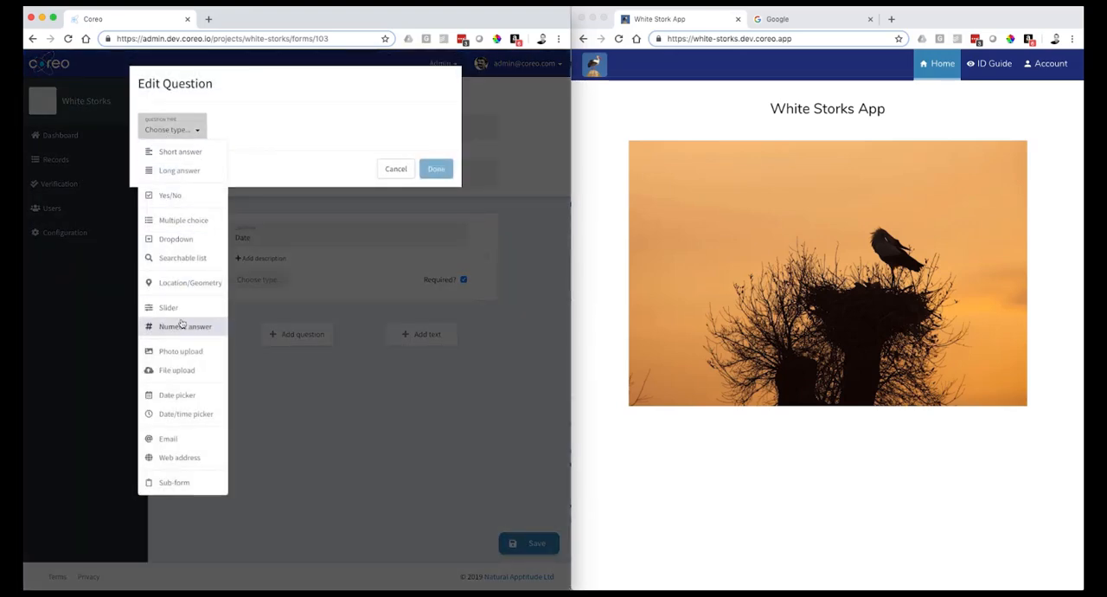
{"action": "left_click", "coordinate": [187, 395]}
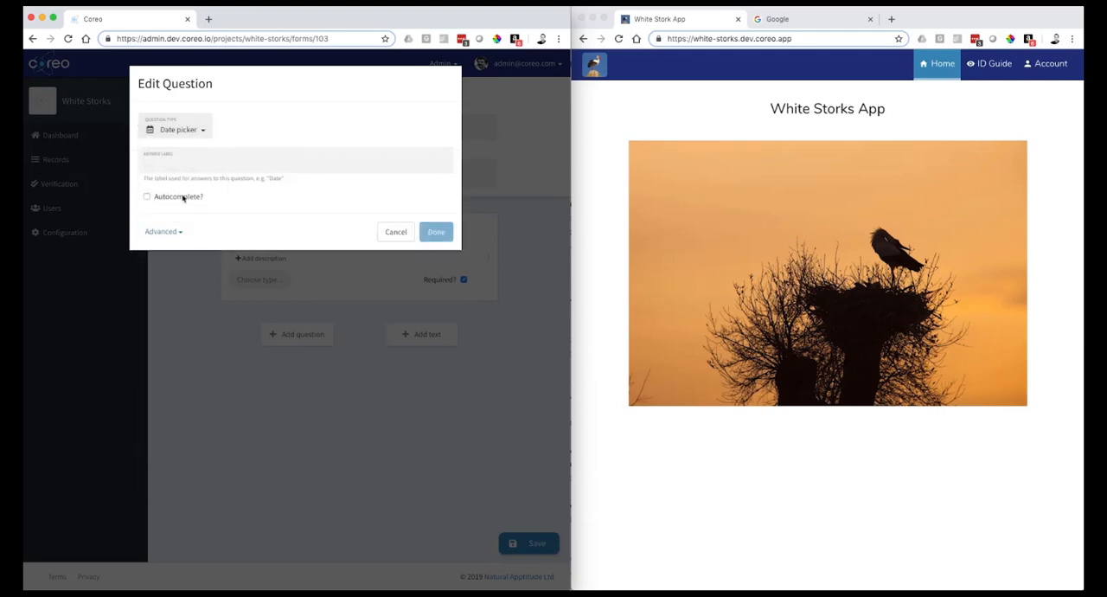
{"action": "left_click", "coordinate": [181, 167]}
{"action": "type", "text": "Date"}
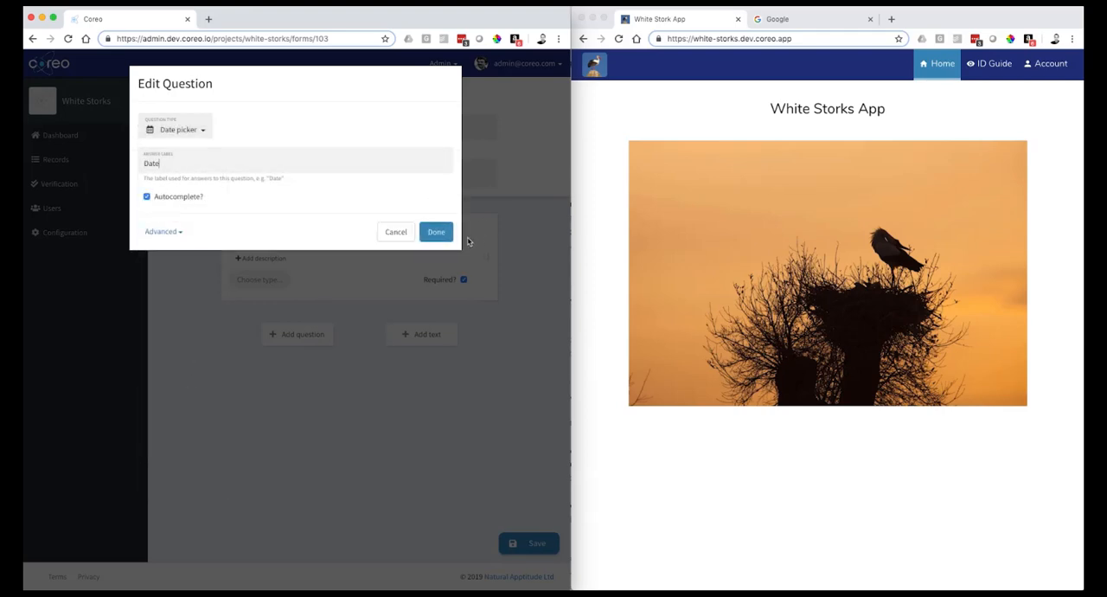
{"action": "left_click", "coordinate": [436, 233]}
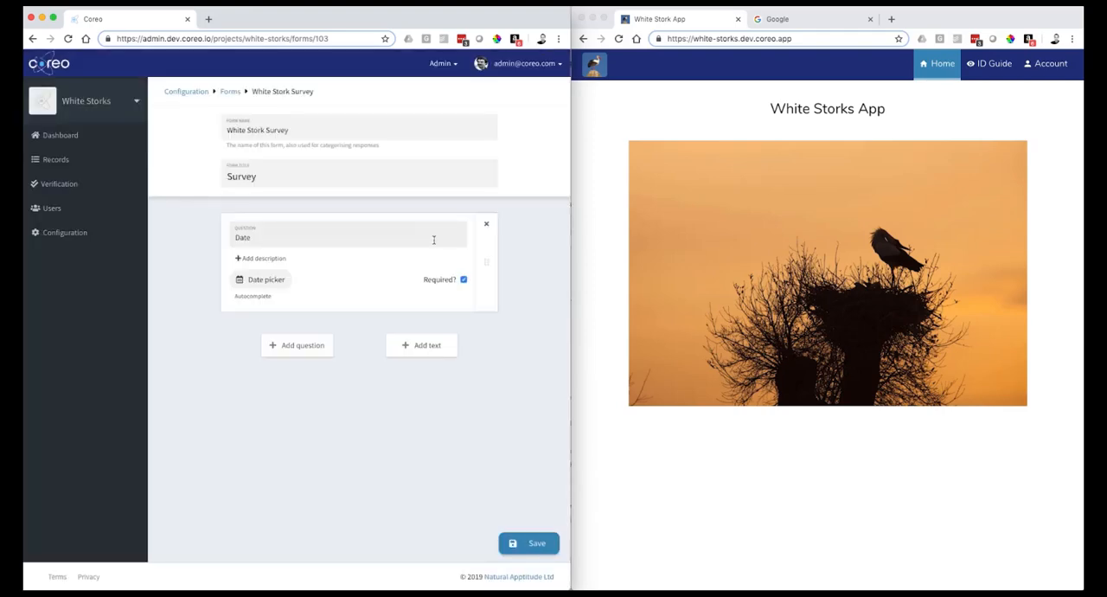
- Add a Species question of type Multiple choice using the White Stork answer set and the answer label Species
{"action": "left_click", "coordinate": [297, 345]}
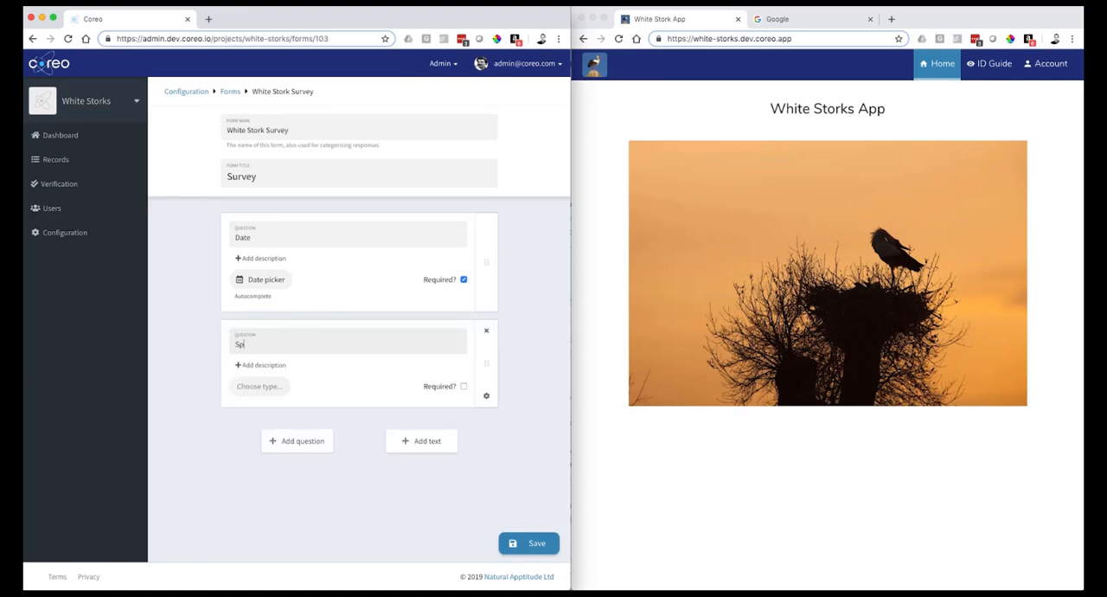
{"action": "left_click", "coordinate": [259, 386]}
{"action": "left_click", "coordinate": [175, 131]}
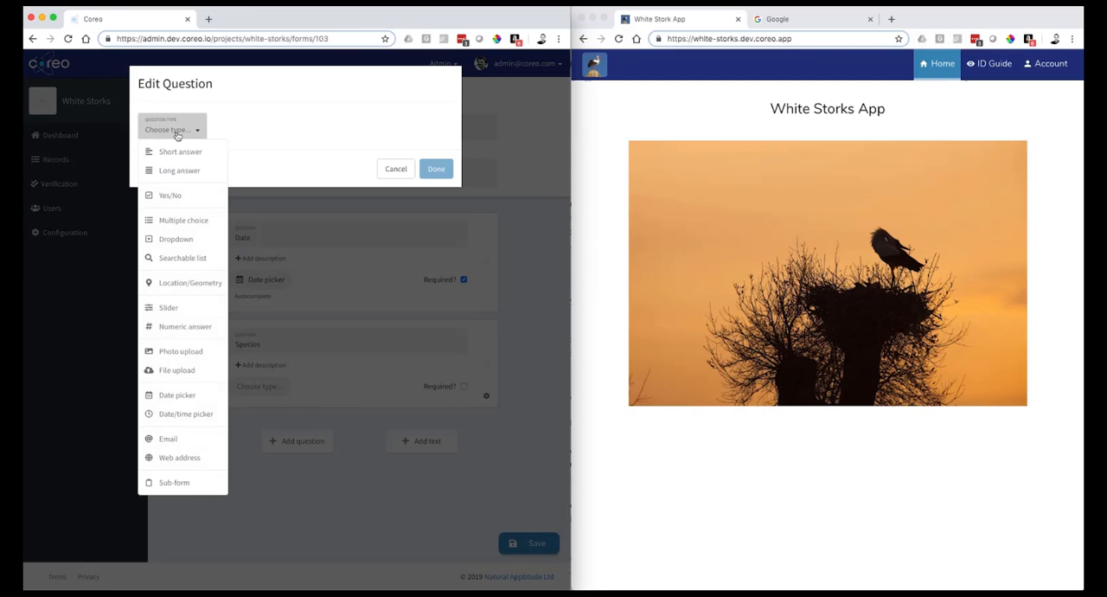
{"action": "left_click", "coordinate": [178, 224]}
{"action": "left_click", "coordinate": [173, 209]}
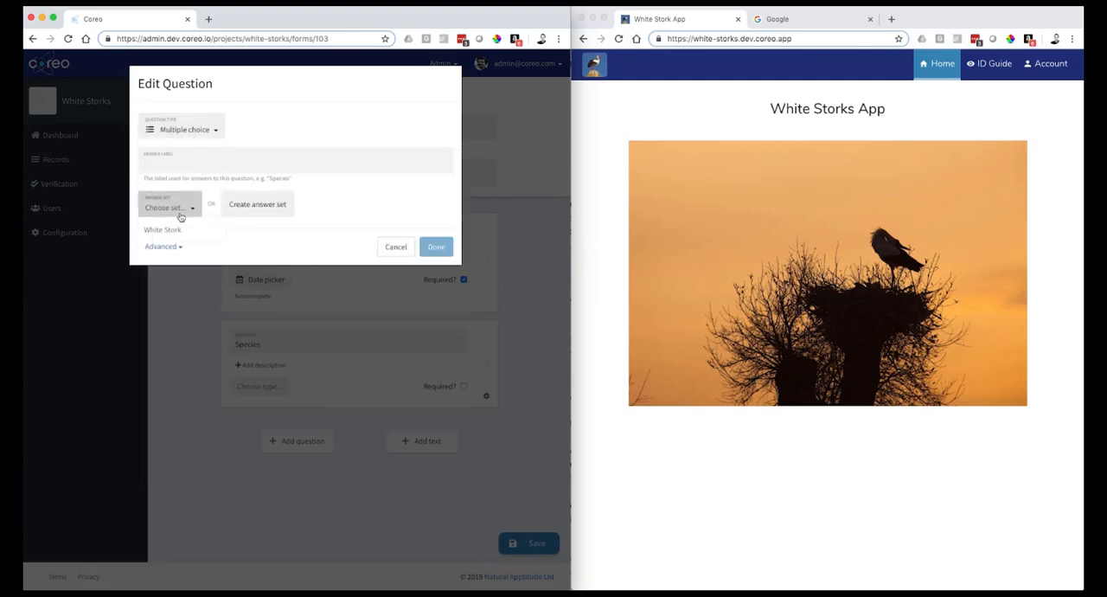
{"action": "left_click", "coordinate": [171, 226]}
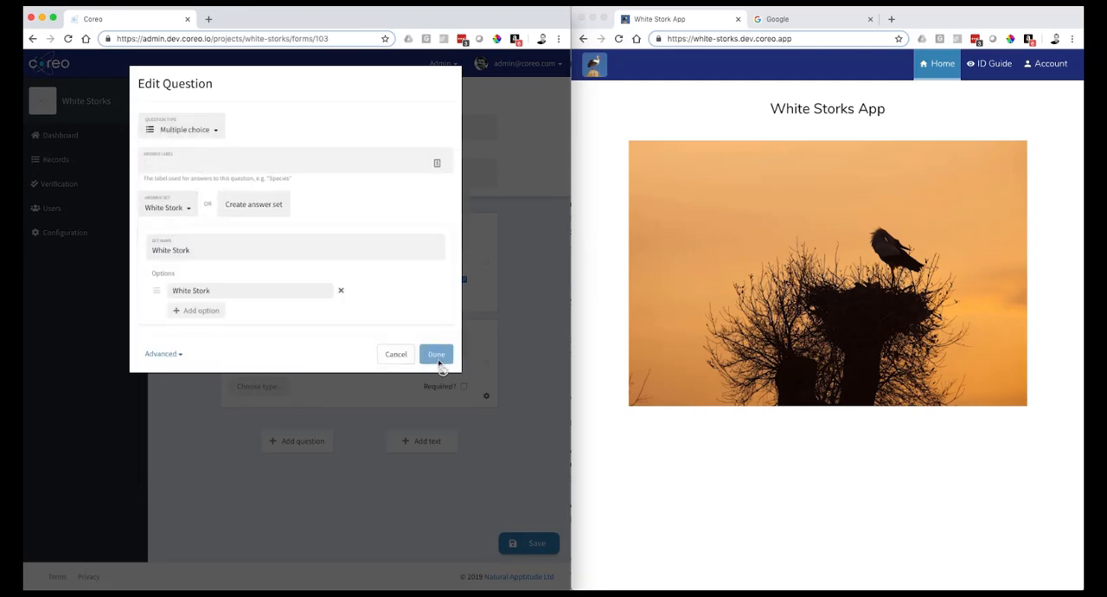
{"action": "left_click", "coordinate": [166, 162]}
{"action": "type", "text": "Species"}
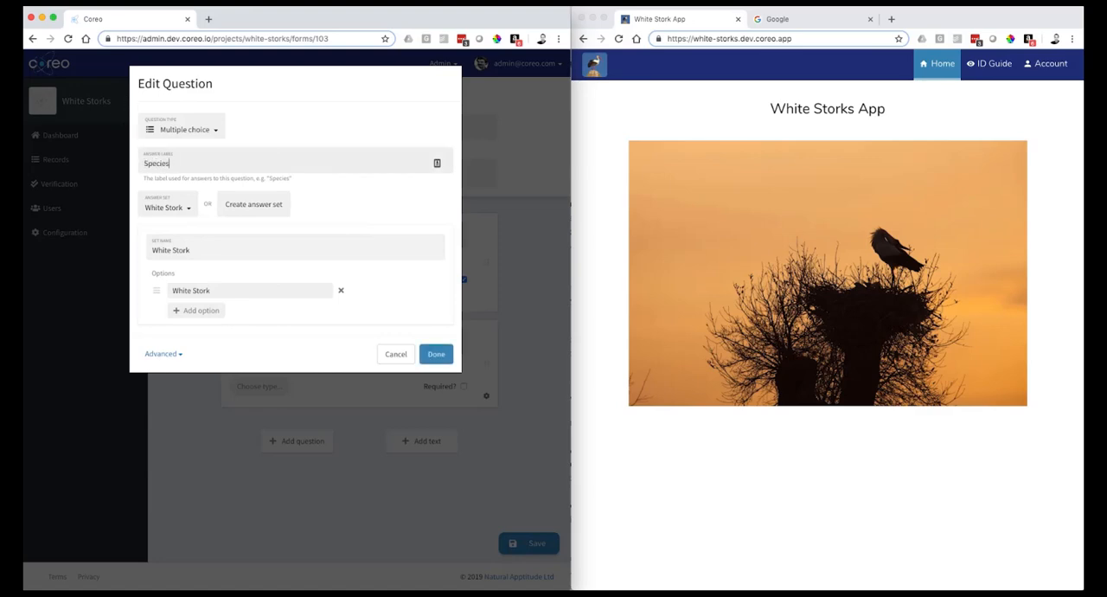
{"action": "left_click", "coordinate": [435, 355]}
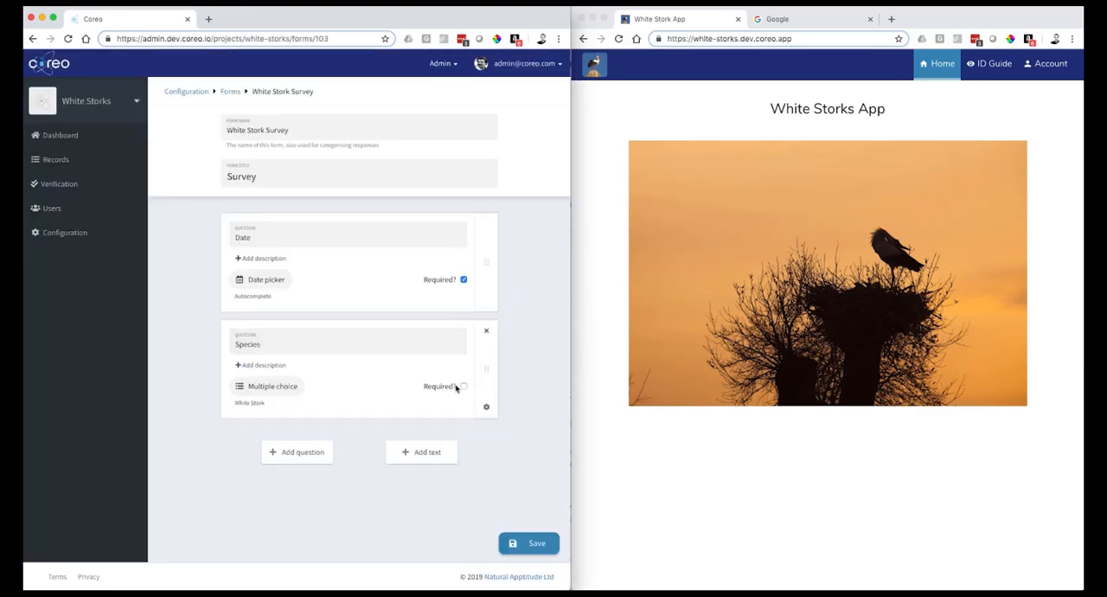
- Add a required Number question of type Slider with the answer label Number, accepting whole numbers from 1 to 100
{"action": "left_click", "coordinate": [317, 454]}
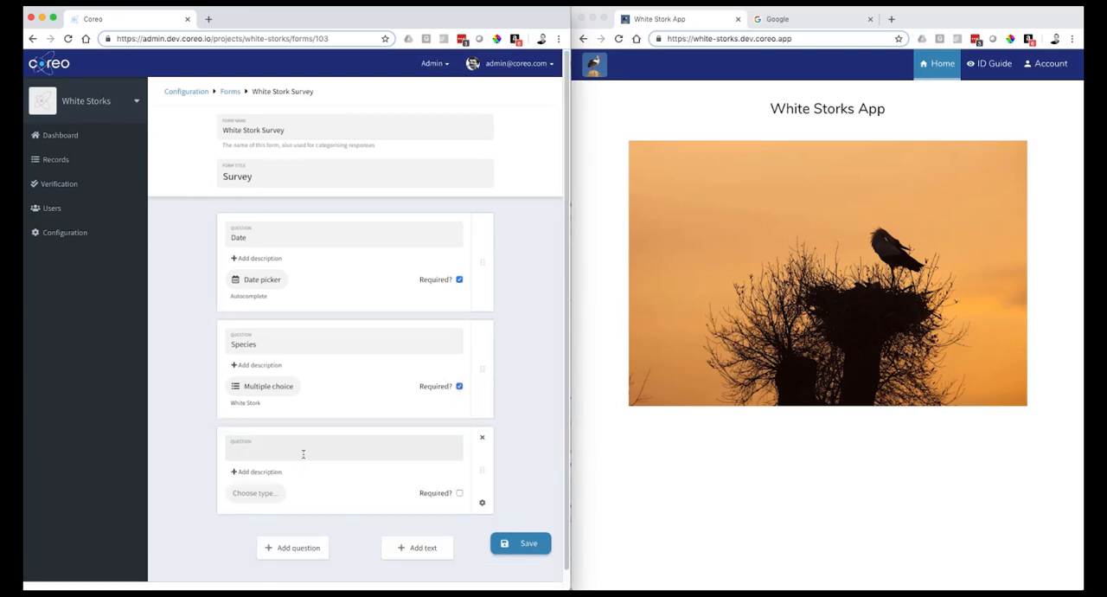
{"action": "left_click", "coordinate": [459, 494]}
{"action": "left_click", "coordinate": [251, 492]}
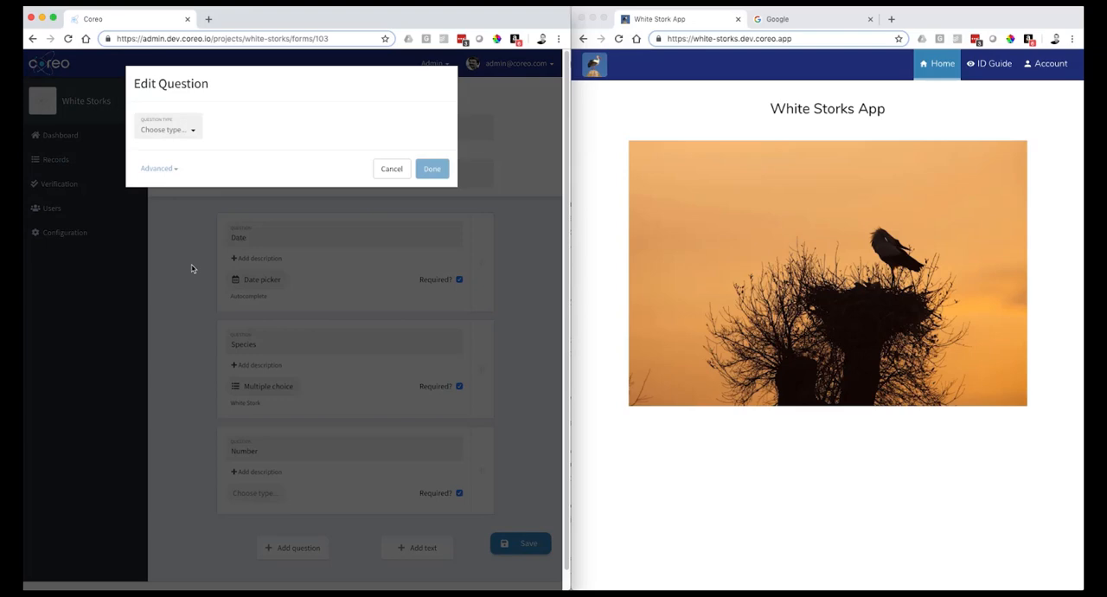
{"action": "left_click", "coordinate": [187, 137]}
{"action": "left_click", "coordinate": [173, 312]}
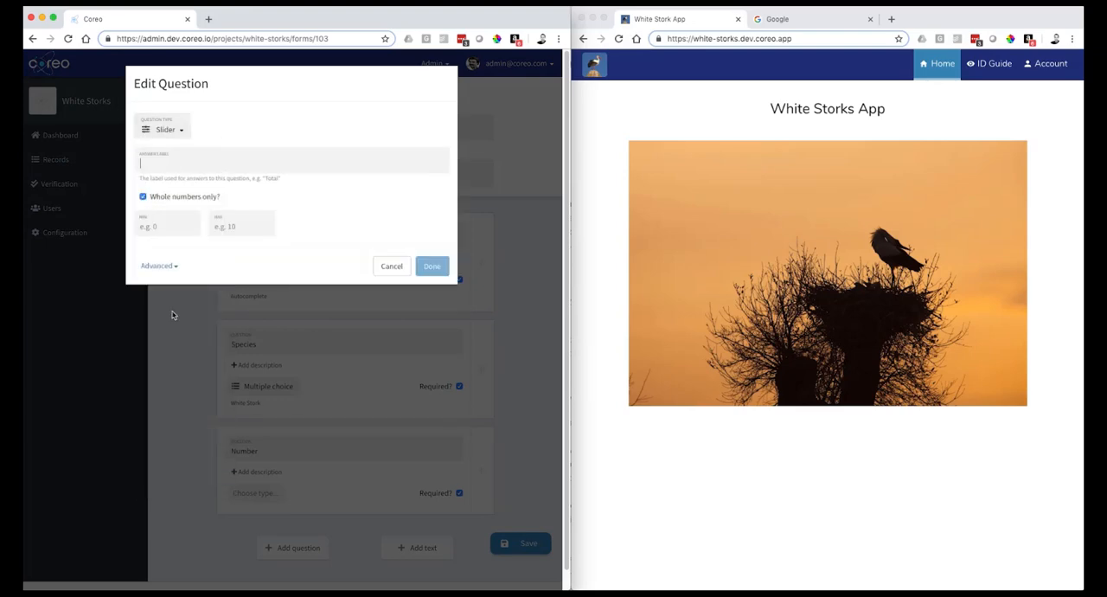
{"action": "left_click", "coordinate": [162, 226]}
{"action": "left_click", "coordinate": [223, 163]}
{"action": "type", "text": "Number"}
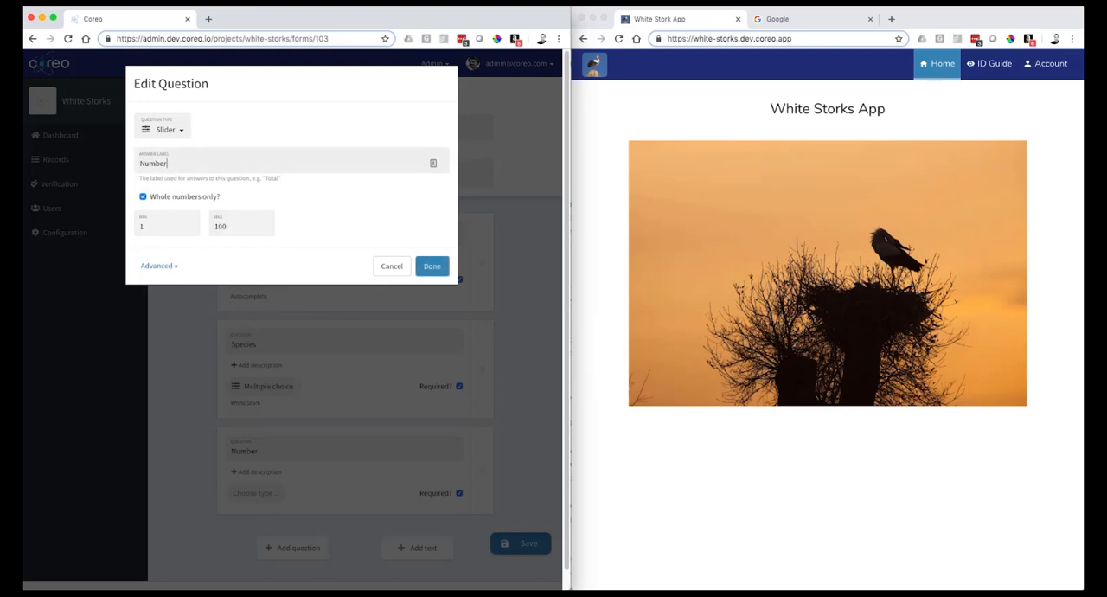
{"action": "left_click", "coordinate": [431, 265]}
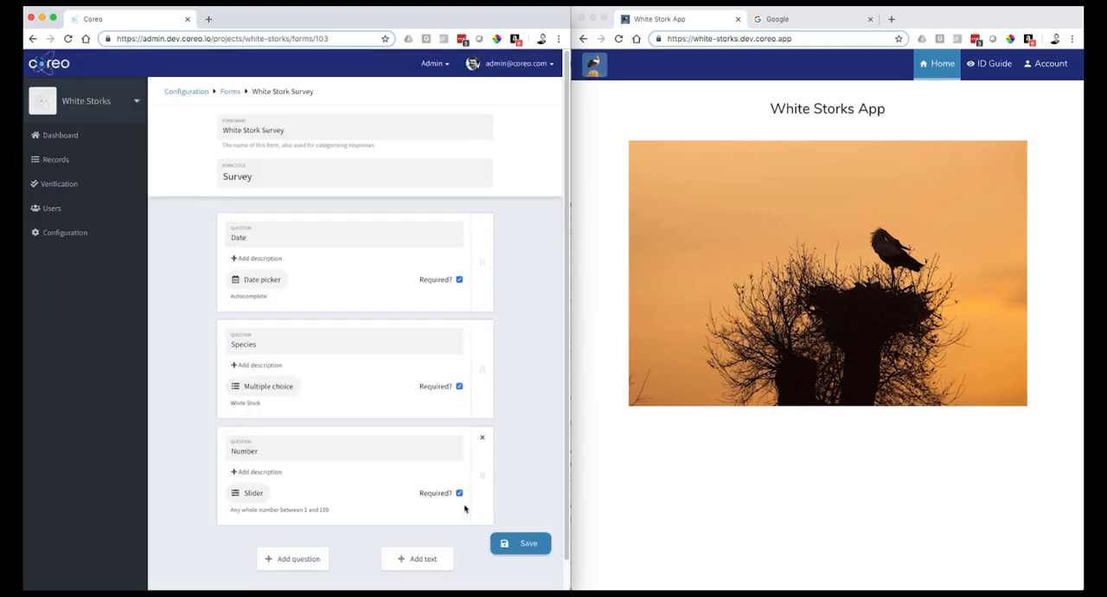
- Add a required Location question of type Location/Geometry below the Number question
{"action": "left_click", "coordinate": [313, 559]}
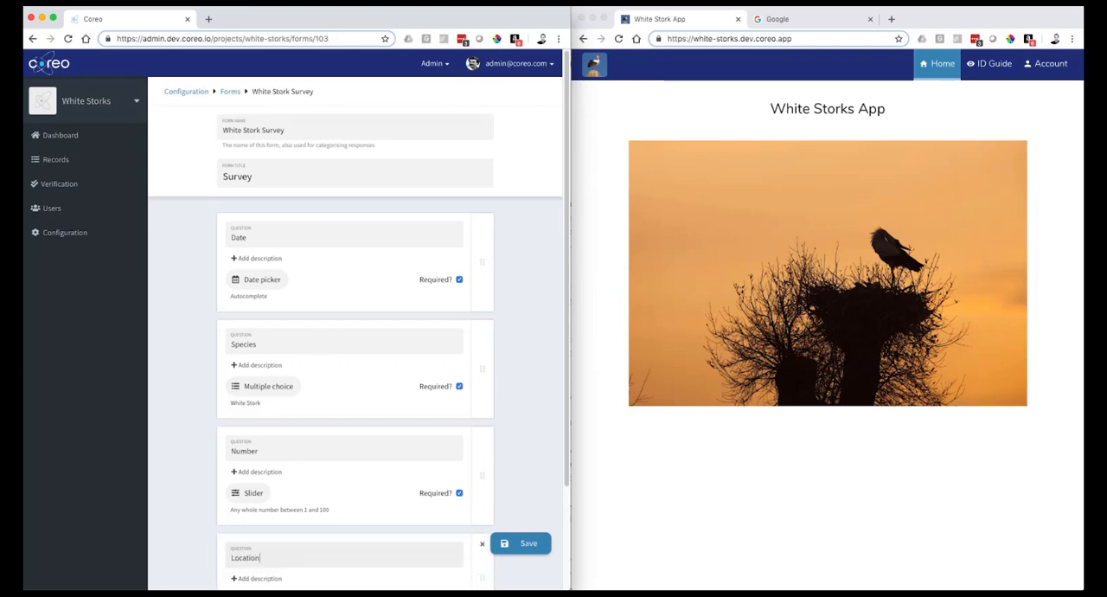
{"action": "scroll", "coordinate": [341, 559], "scroll_direction": "down", "scroll_amount": 3}
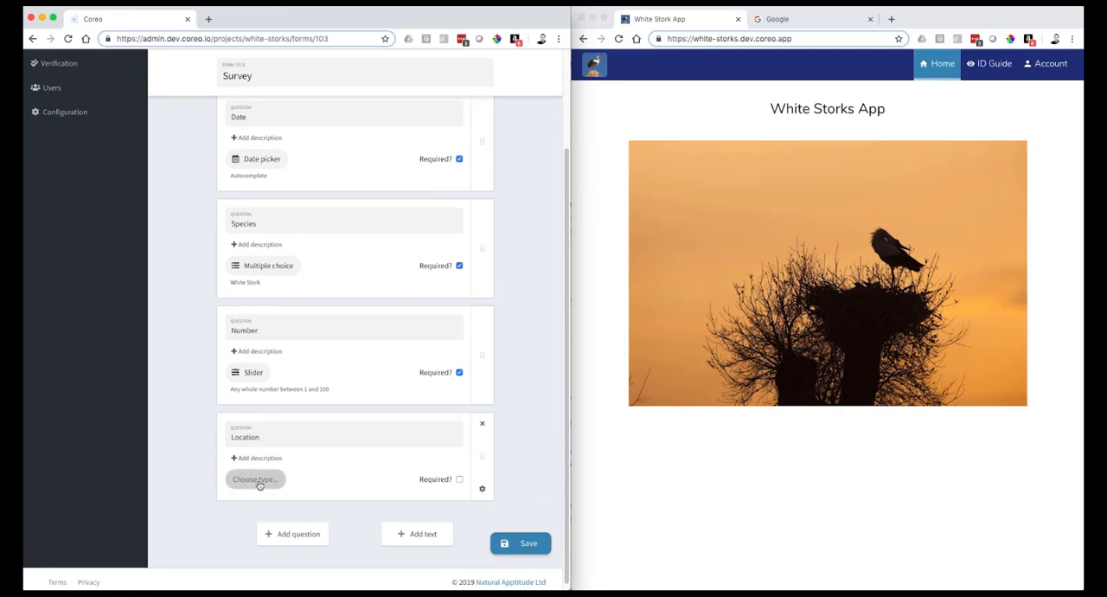
{"action": "left_click", "coordinate": [257, 478]}
{"action": "left_click", "coordinate": [164, 129]}
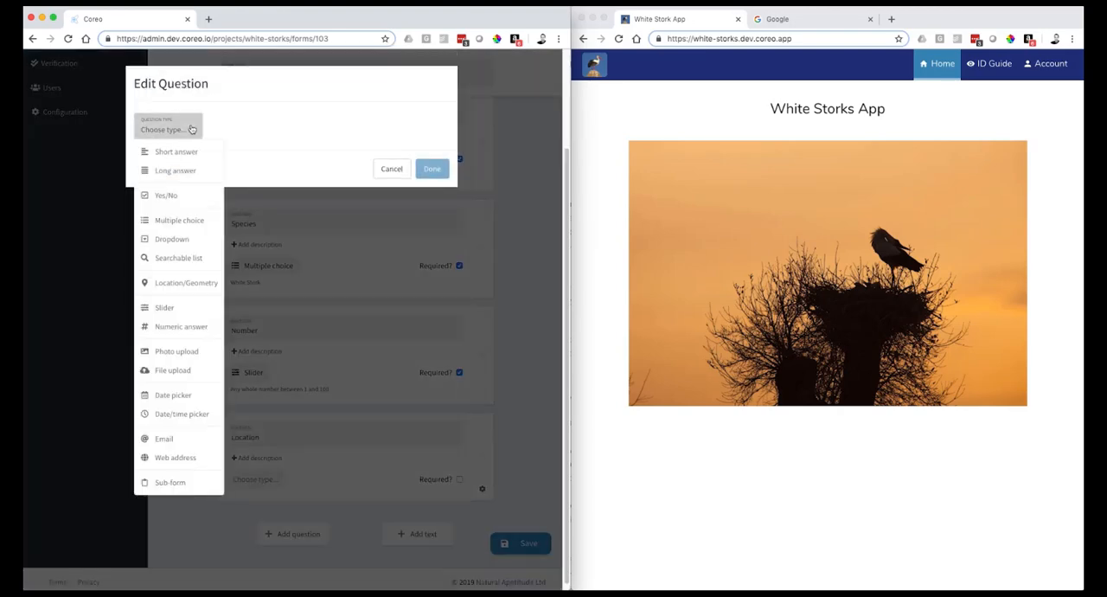
{"action": "left_click", "coordinate": [194, 285]}
{"action": "left_click", "coordinate": [432, 202]}
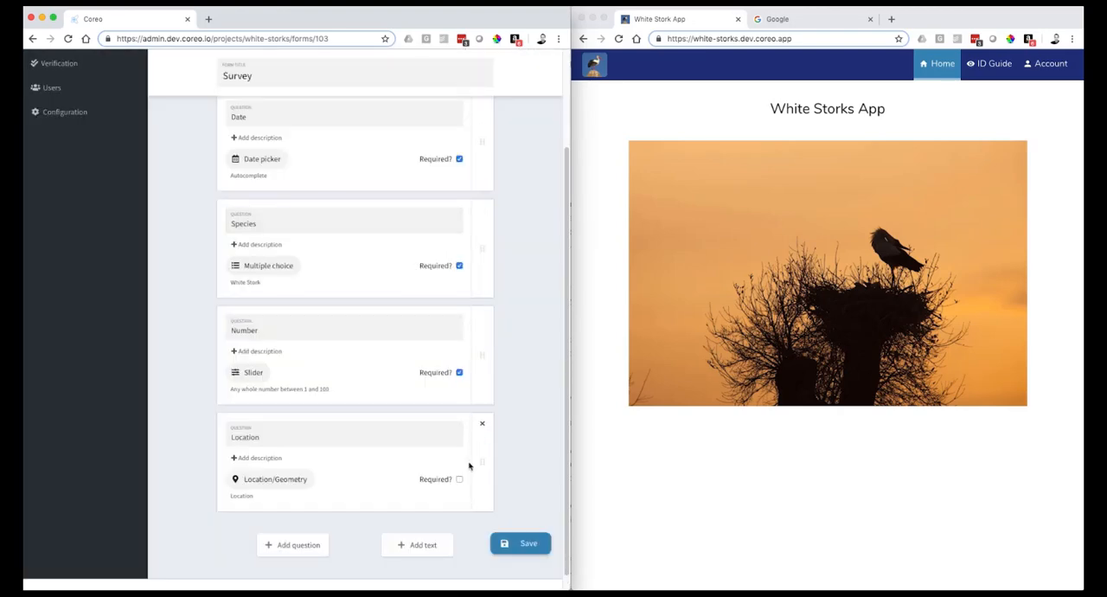
- Add an optional Photo question of type Photo upload with the answer label Photo, and save the form
{"action": "left_click", "coordinate": [305, 545]}
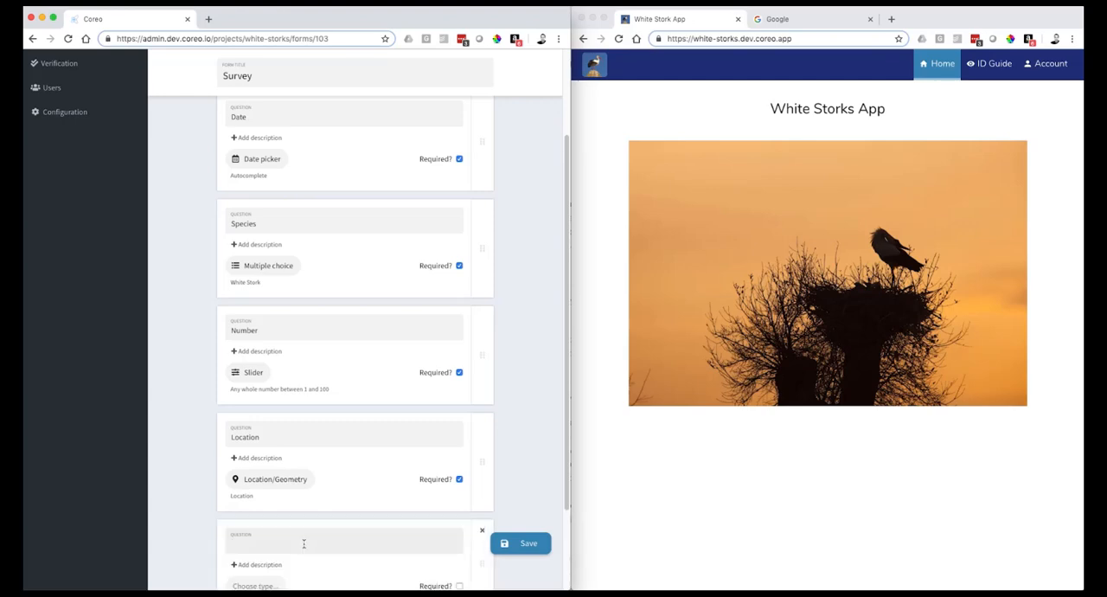
{"action": "scroll", "coordinate": [286, 537], "scroll_direction": "down", "scroll_amount": 1}
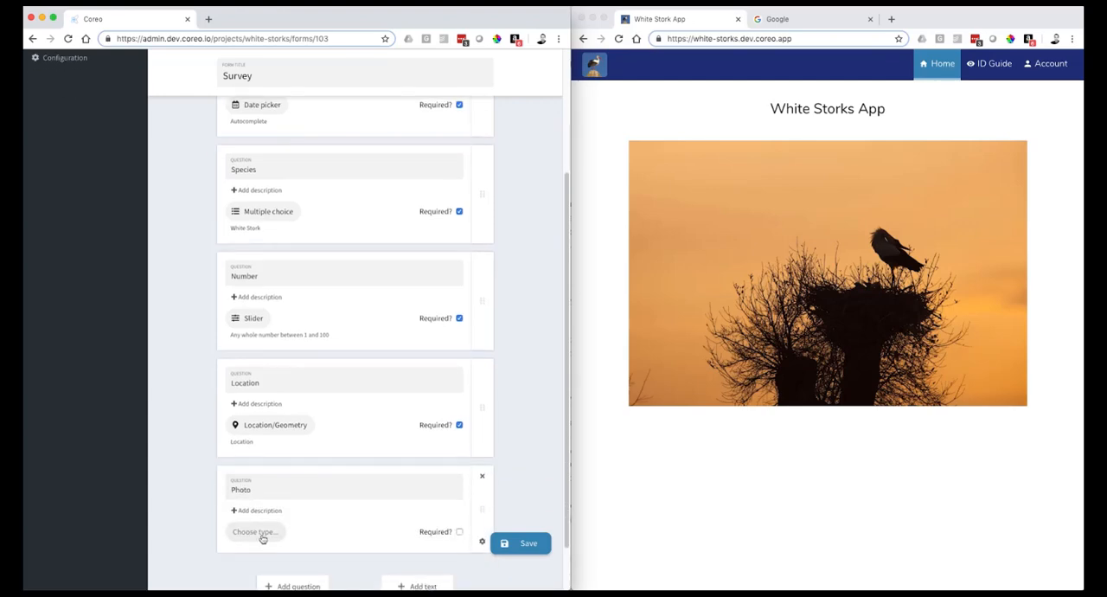
{"action": "left_click", "coordinate": [257, 533]}
{"action": "left_click", "coordinate": [178, 130]}
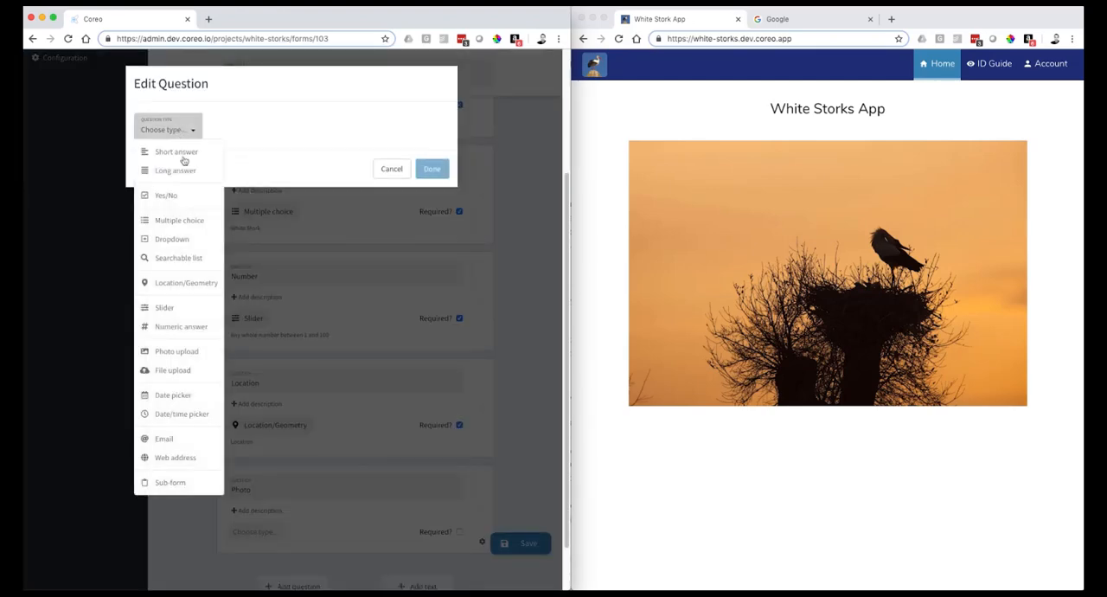
{"action": "left_click", "coordinate": [182, 351]}
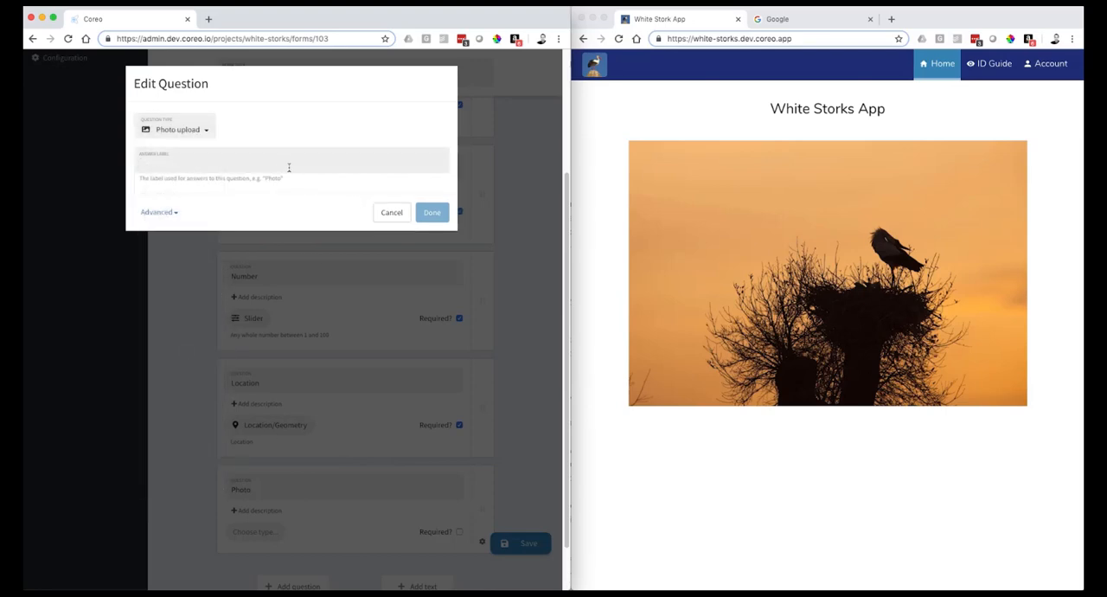
{"action": "type", "text": "Photo"}
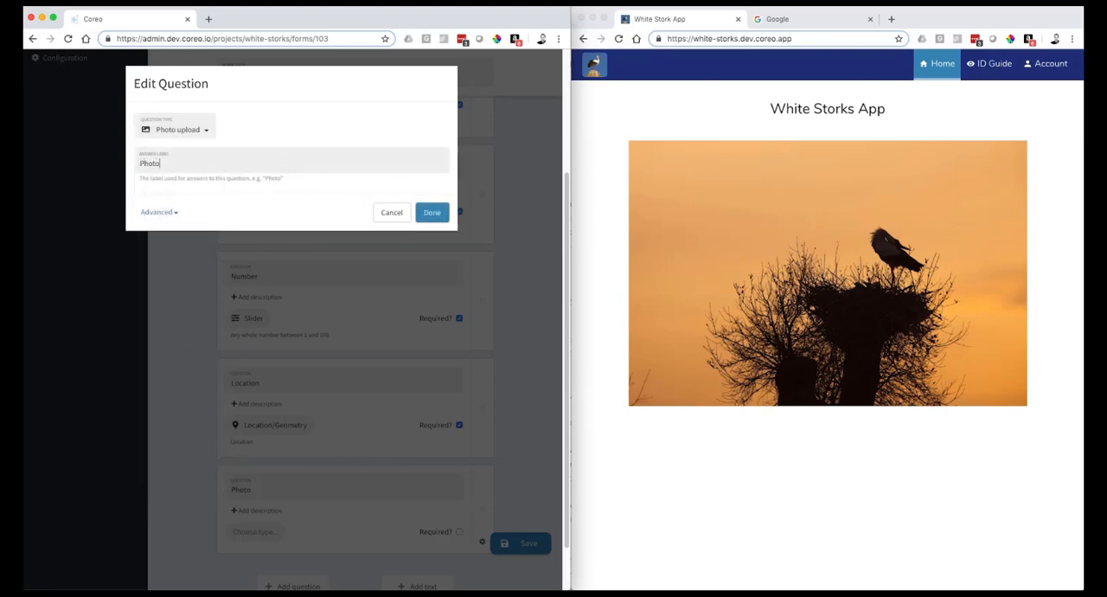
{"action": "left_click", "coordinate": [430, 212]}
{"action": "scroll", "coordinate": [428, 447], "scroll_direction": "down", "scroll_amount": 2}
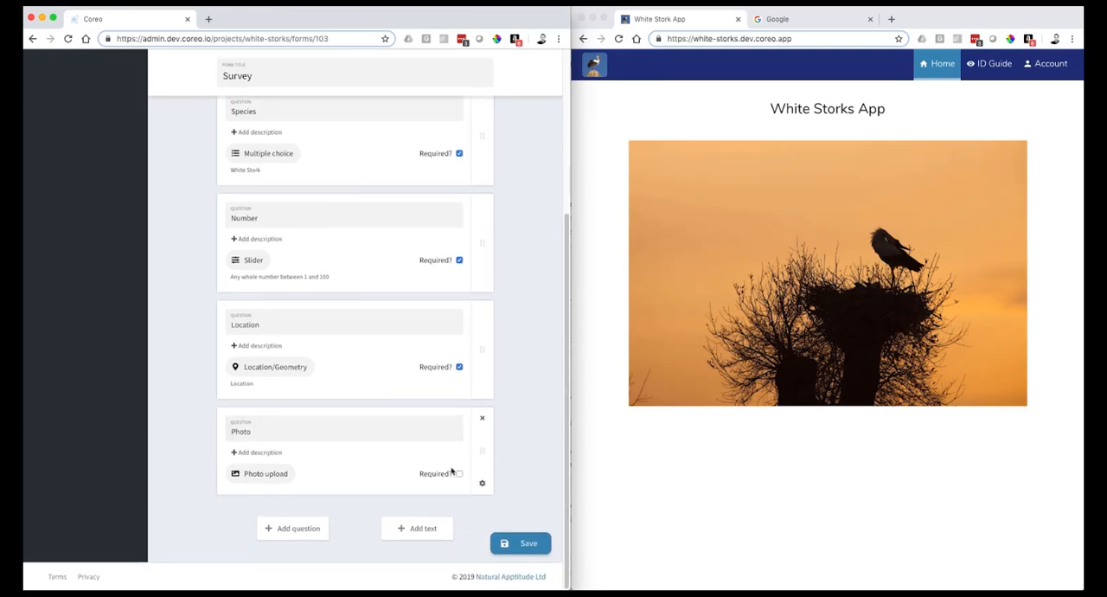
{"action": "left_click", "coordinate": [521, 545]}
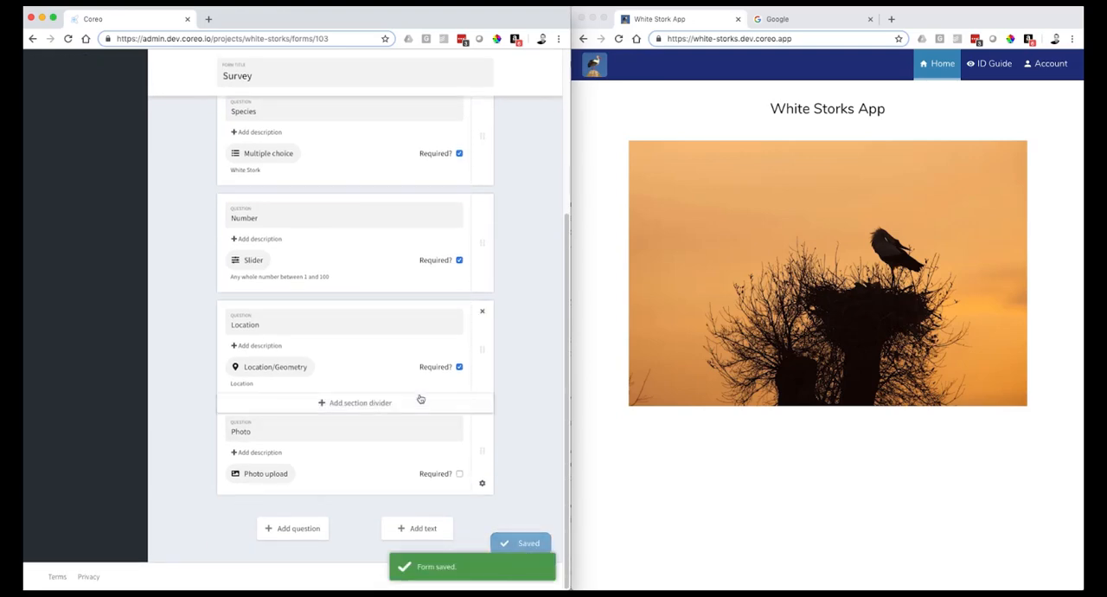
- Open the White Stork App's Map page for editing and set the map's custom survey to White Stork Survey
{"action": "left_click", "coordinate": [57, 234]}
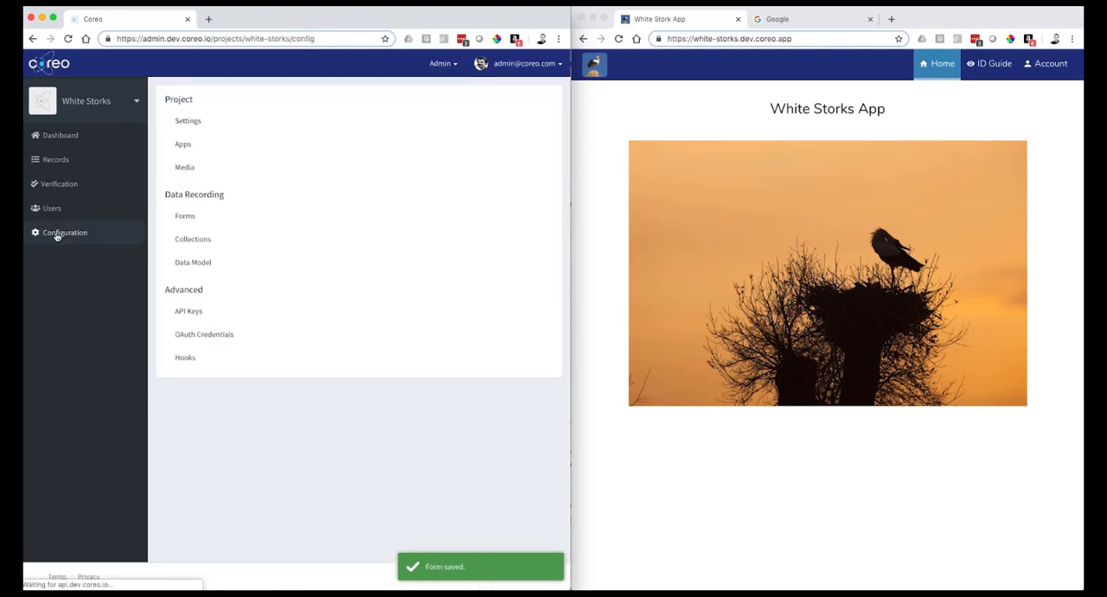
{"action": "left_click", "coordinate": [188, 145]}
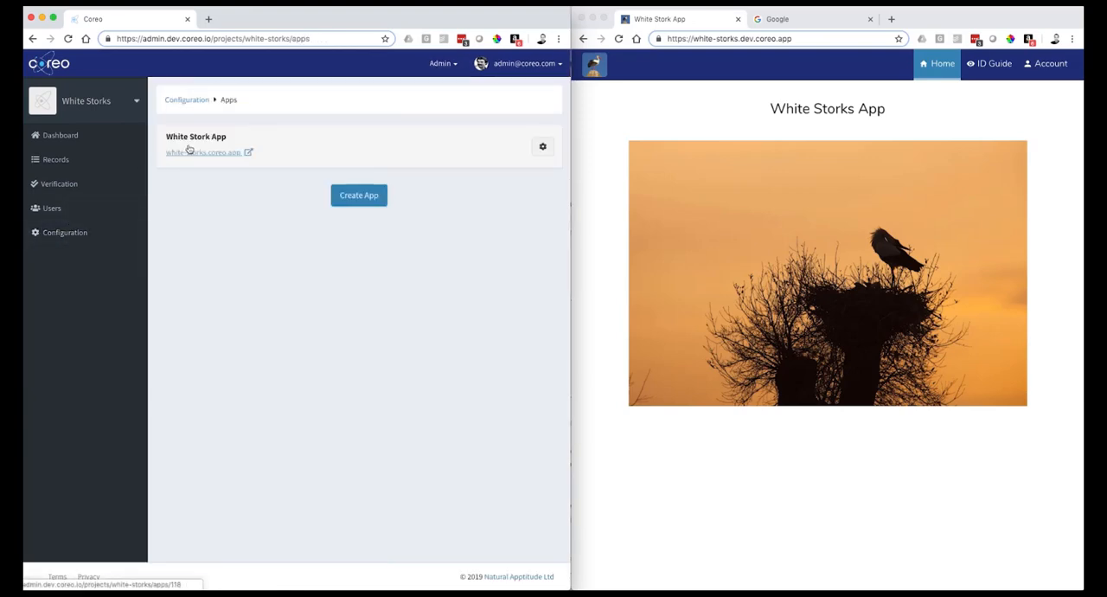
{"action": "left_click", "coordinate": [543, 147]}
{"action": "left_click", "coordinate": [435, 265]}
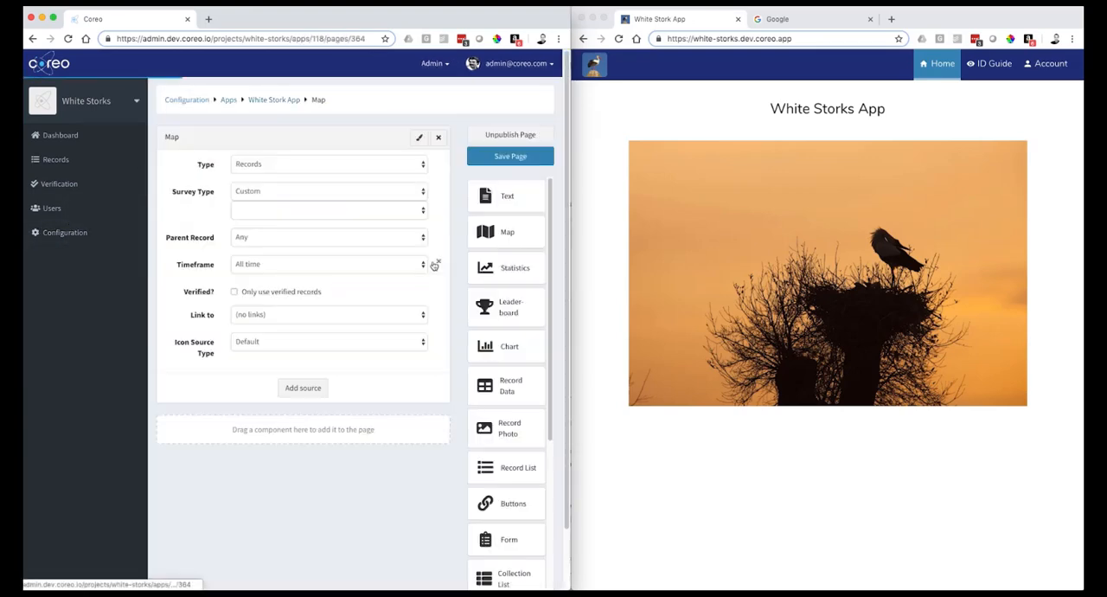
{"action": "left_click", "coordinate": [350, 198]}
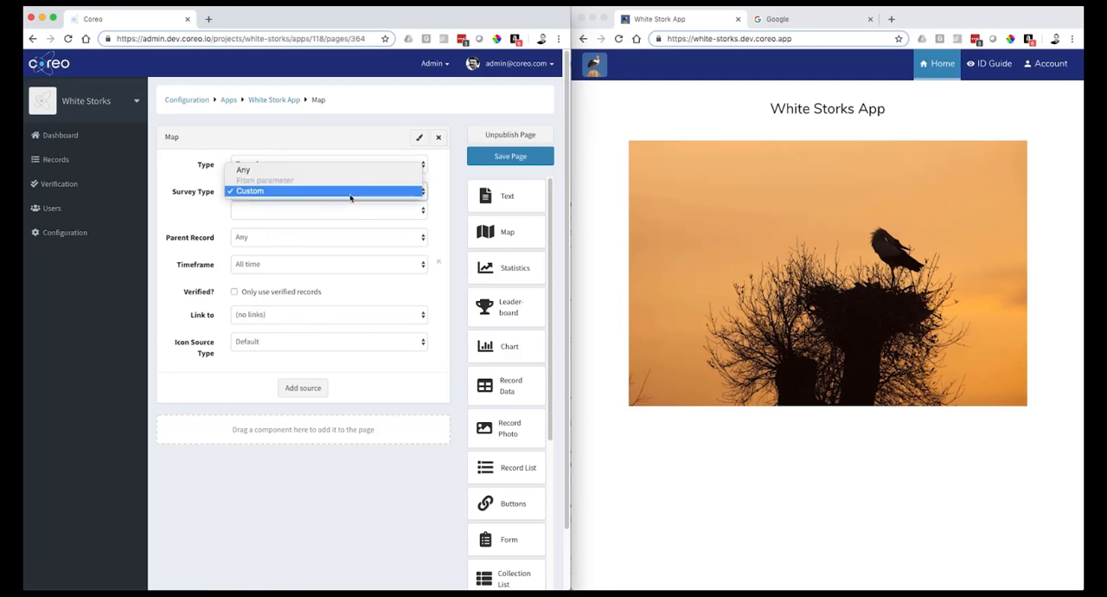
{"action": "left_click", "coordinate": [346, 211]}
{"action": "left_click", "coordinate": [342, 215]}
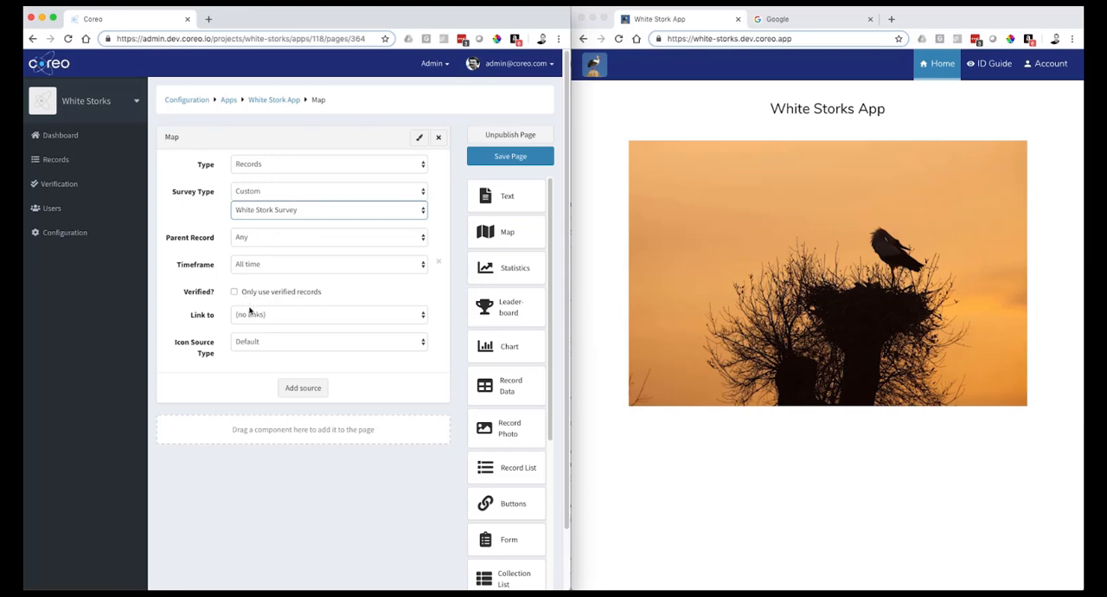
- Set the map's Icon Source Type to Survey and its Icon Source Attribute to Species, and save the page
{"action": "left_click", "coordinate": [257, 340]}
{"action": "left_click", "coordinate": [253, 364]}
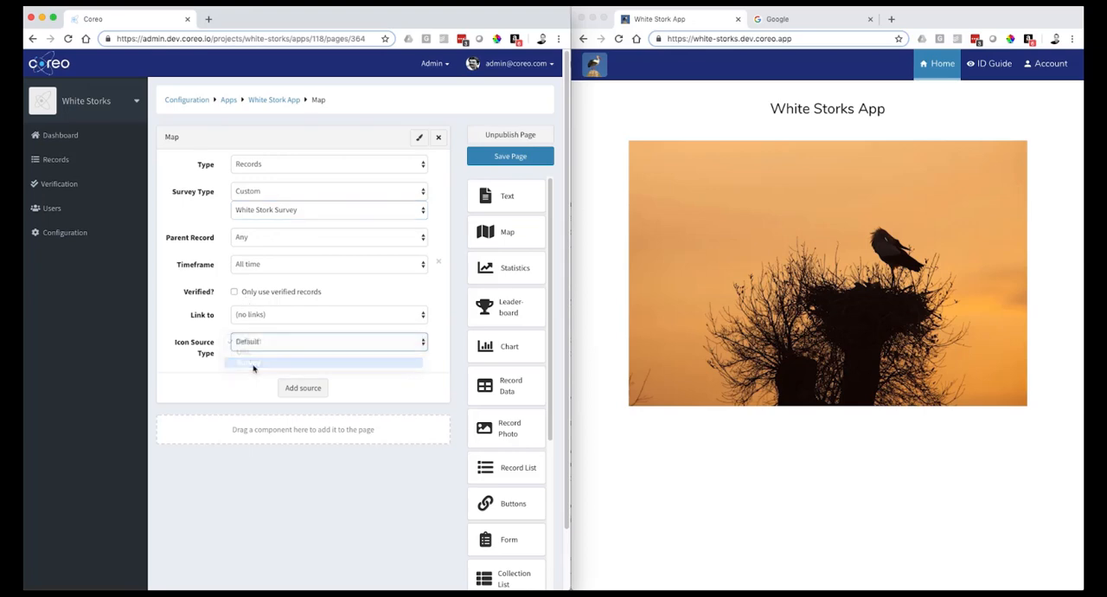
{"action": "left_click", "coordinate": [252, 376]}
{"action": "left_click", "coordinate": [259, 396]}
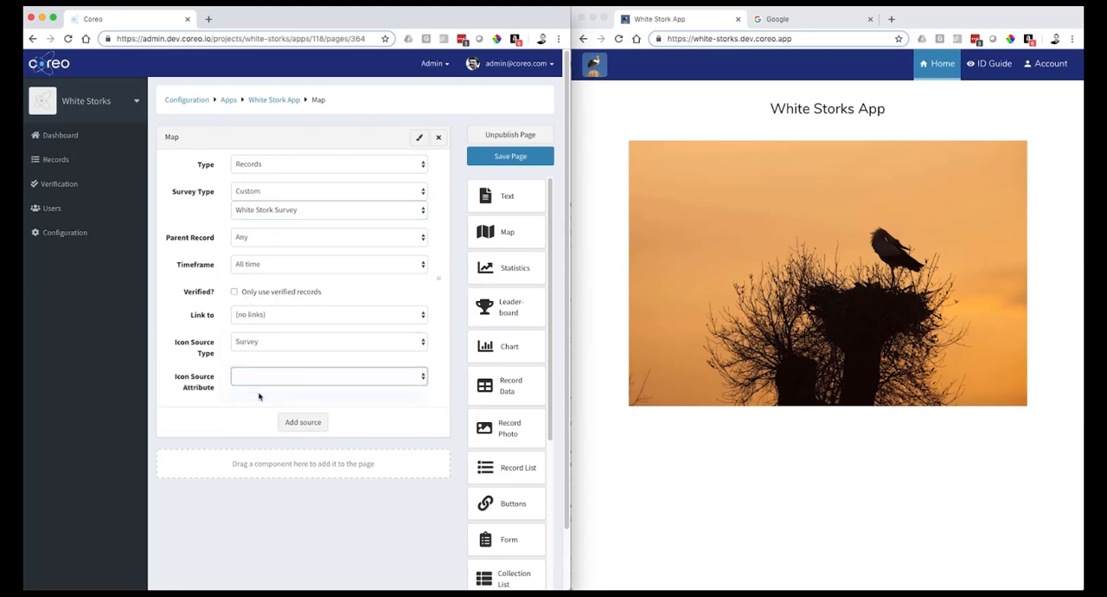
{"action": "left_click", "coordinate": [262, 385]}
{"action": "key", "text": "Up"}
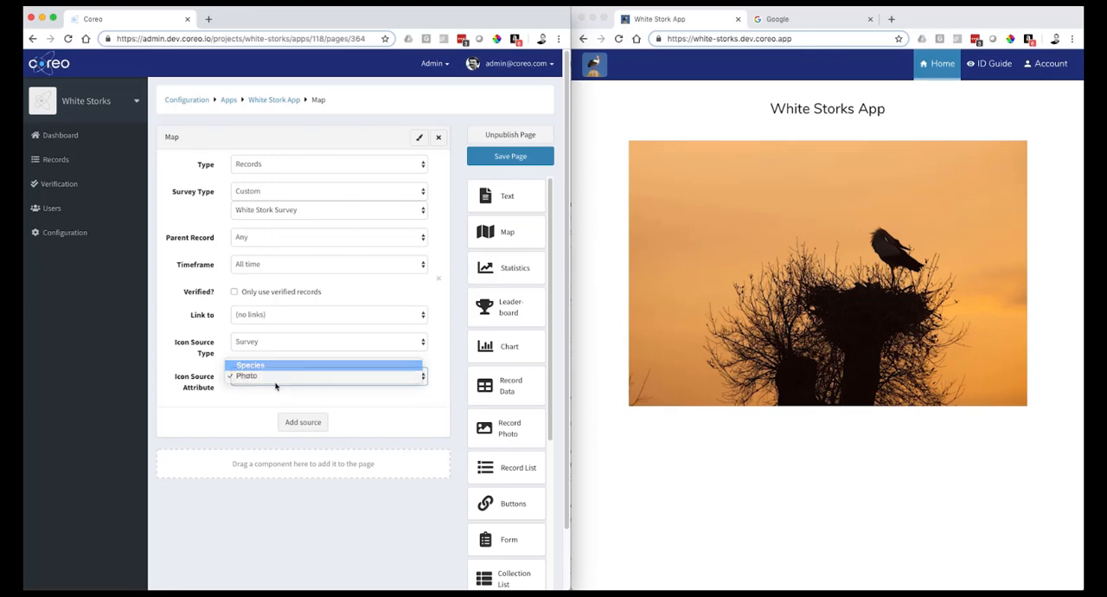
{"action": "key", "text": "Return"}
{"action": "left_click", "coordinate": [511, 156]}
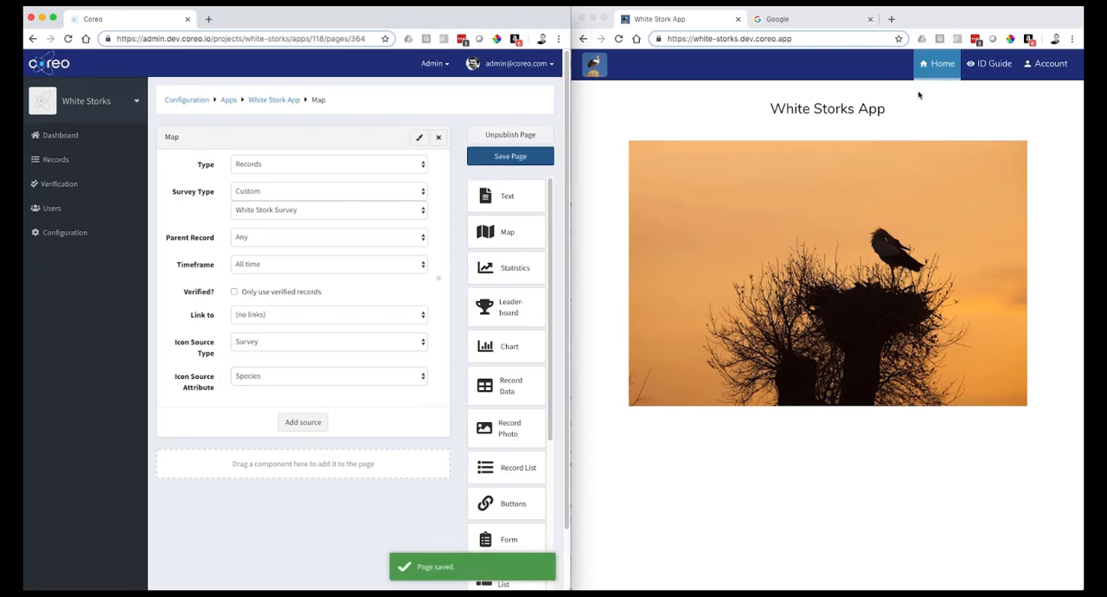
- Reload the live app with the new content, examine its Map page, and return to its Home page
{"action": "left_click", "coordinate": [620, 40]}
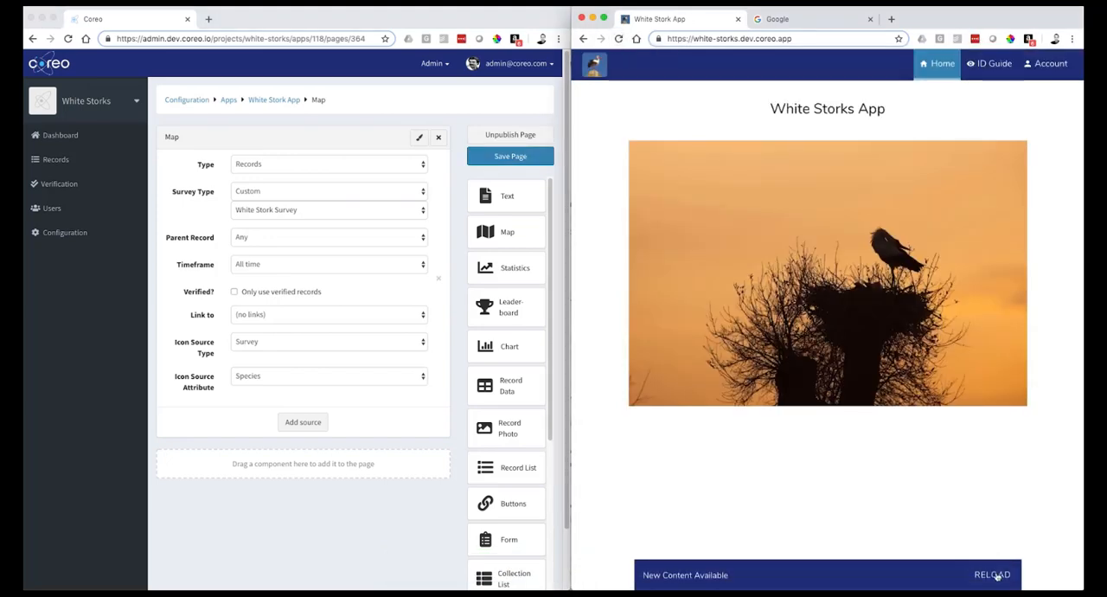
{"action": "left_click", "coordinate": [995, 575]}
{"action": "left_click", "coordinate": [1012, 70]}
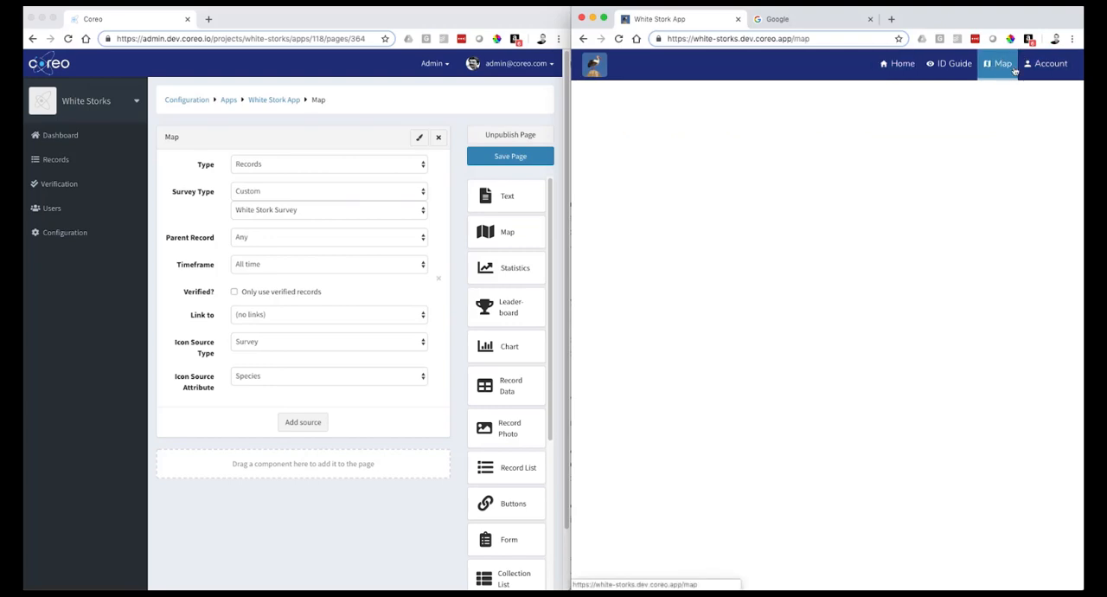
{"action": "left_click_drag", "start_coordinate": [882, 288], "coordinate": [882, 288]}
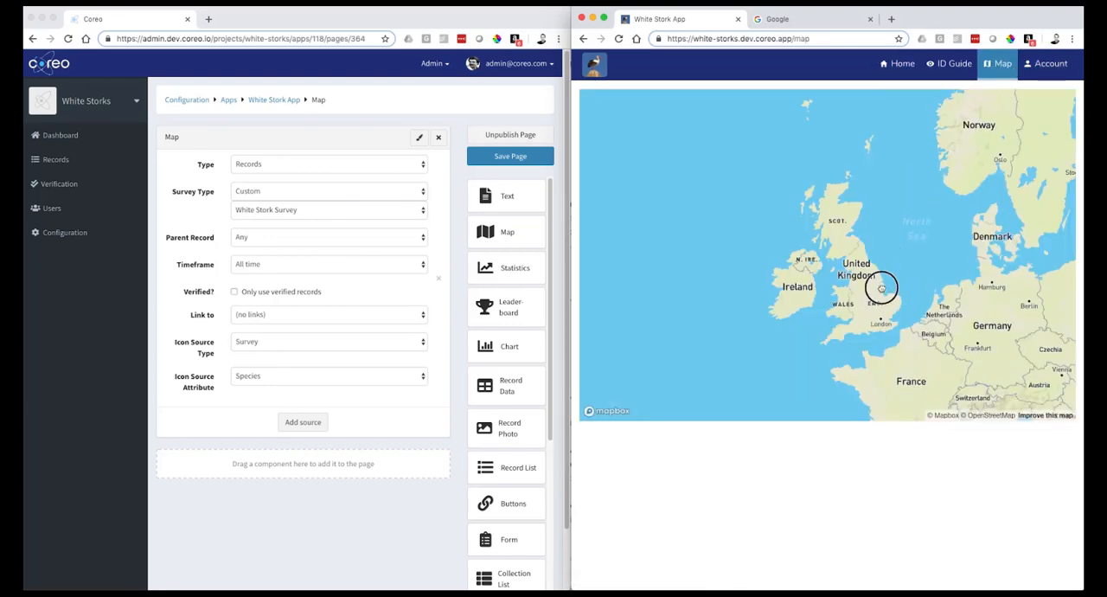
{"action": "scroll", "coordinate": [881, 288], "scroll_direction": "up", "scroll_amount": 10}
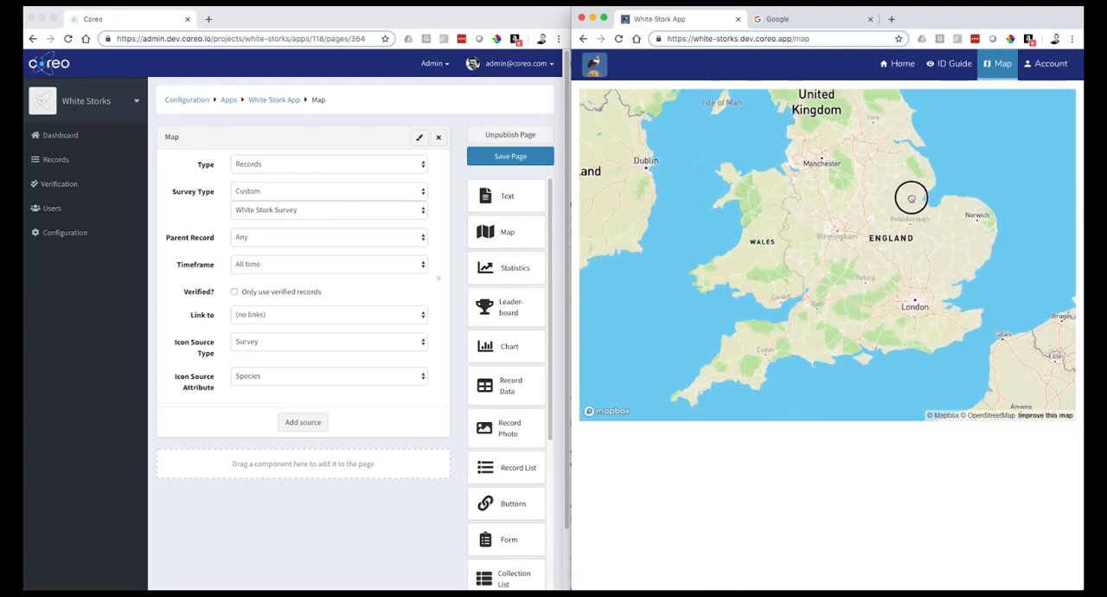
{"action": "left_click", "coordinate": [952, 63]}
{"action": "left_click", "coordinate": [903, 65]}
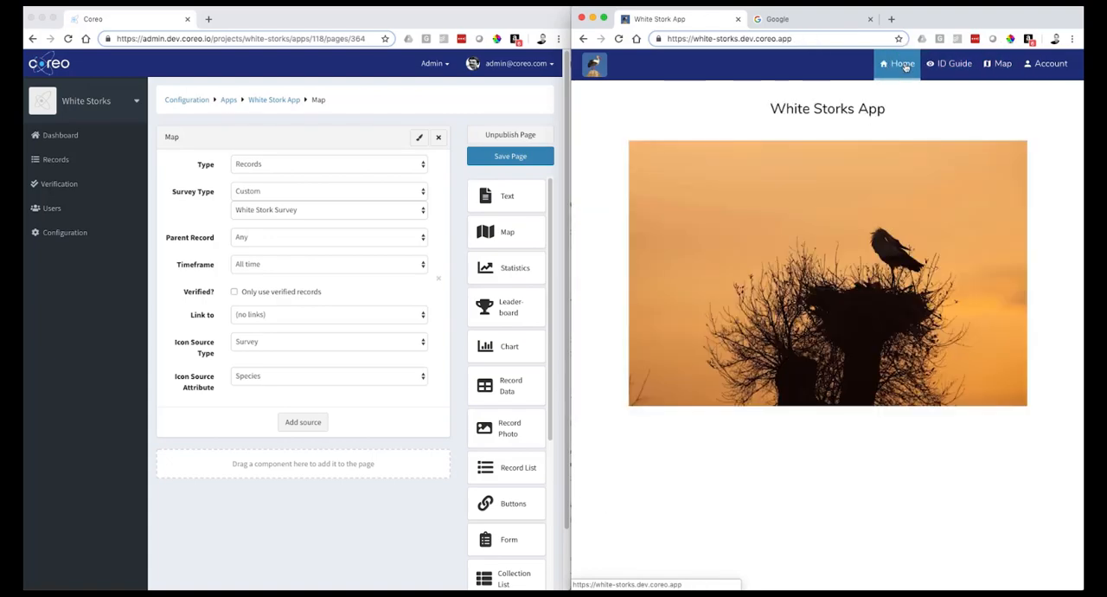
- Add a Buttons component below the image on the app's Home page and give its button the text Add Record
{"action": "left_click", "coordinate": [285, 101]}
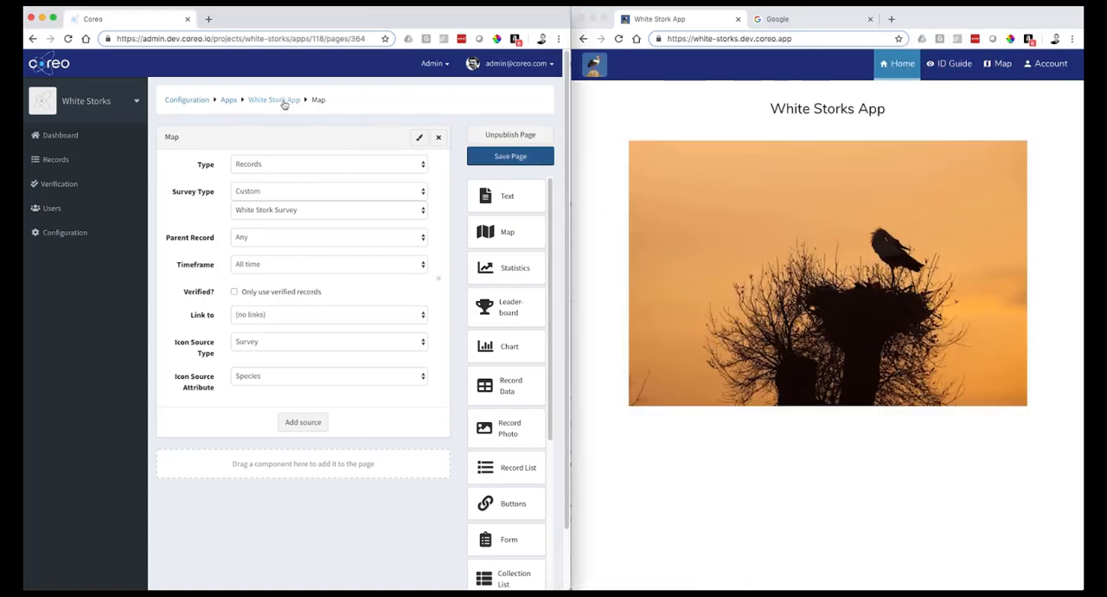
{"action": "left_click", "coordinate": [284, 100]}
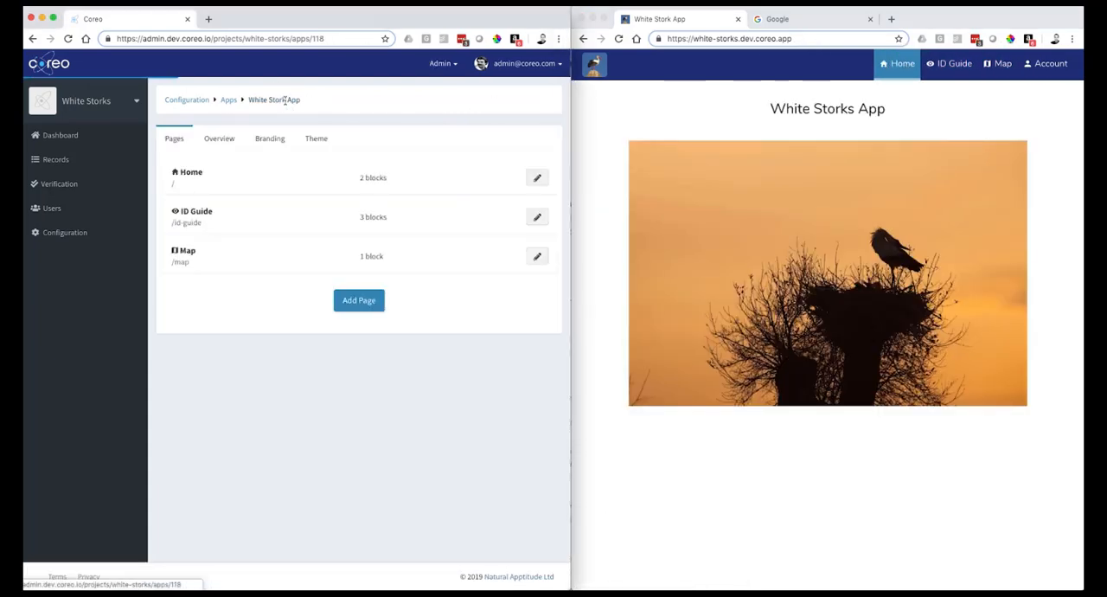
{"action": "left_click", "coordinate": [537, 177]}
{"action": "left_click_drag", "start_coordinate": [510, 503], "coordinate": [320, 399]}
{"action": "left_click", "coordinate": [303, 394]}
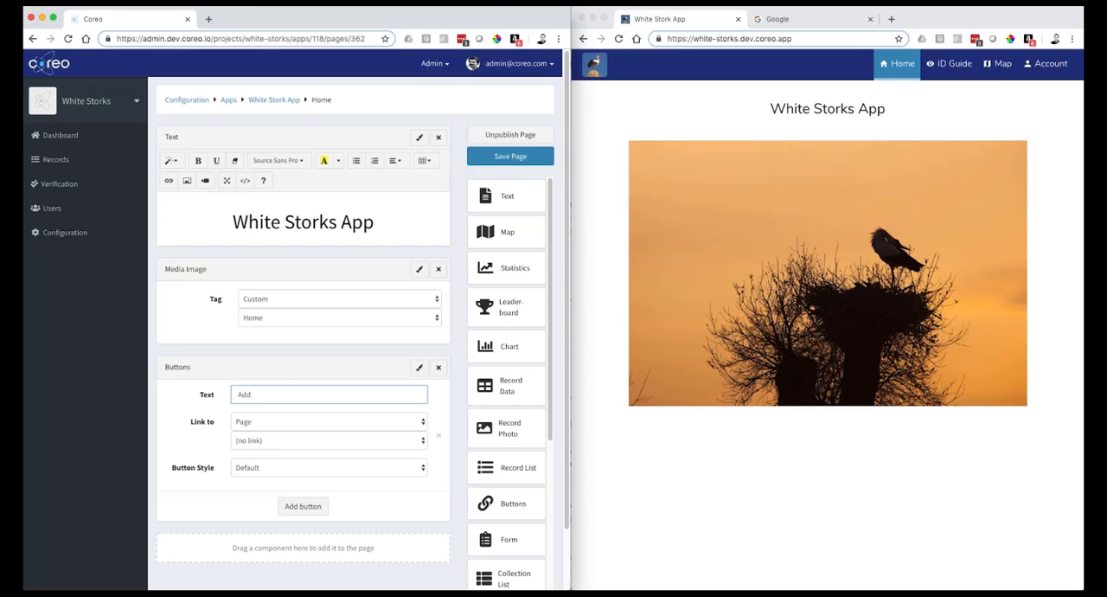
- Link the Add Record button to the White Stork Survey form and set its Button Style to Primary
{"action": "left_click", "coordinate": [296, 424]}
{"action": "left_click", "coordinate": [292, 431]}
{"action": "left_click", "coordinate": [290, 440]}
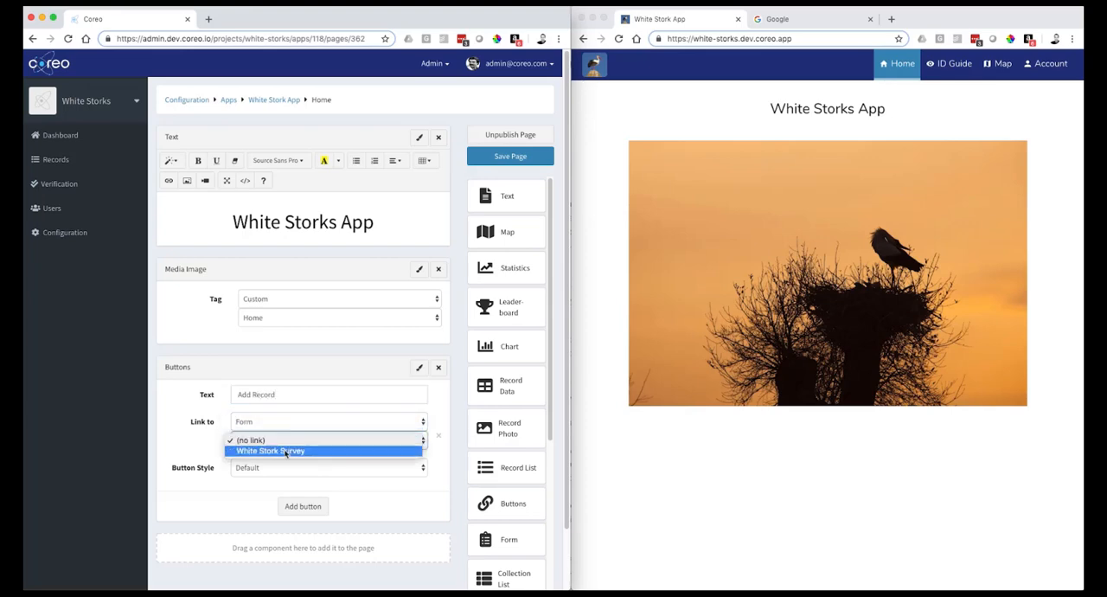
{"action": "left_click", "coordinate": [286, 451]}
{"action": "left_click", "coordinate": [279, 468]}
{"action": "left_click", "coordinate": [277, 479]}
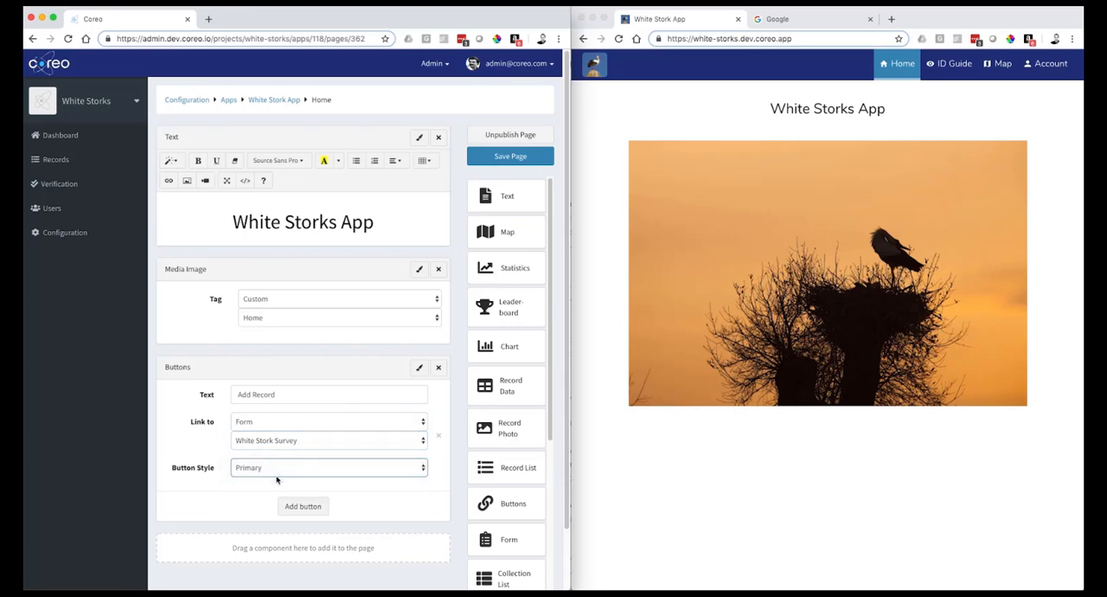
- Save the Home page and open the survey form from the Add Record button in the reloaded live app
{"action": "left_click", "coordinate": [500, 157]}
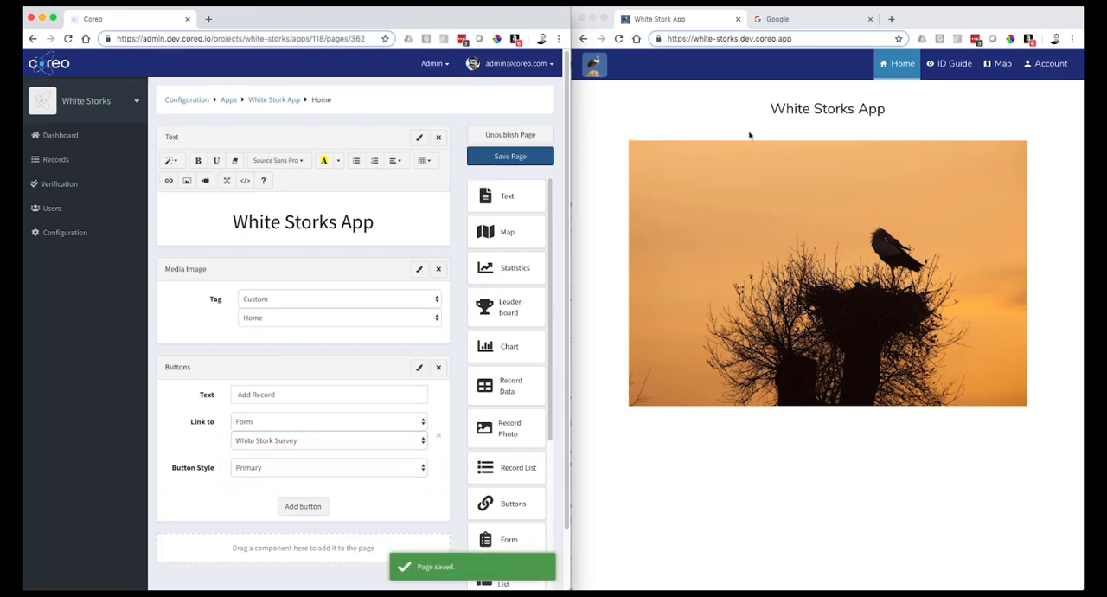
{"action": "left_click", "coordinate": [619, 38]}
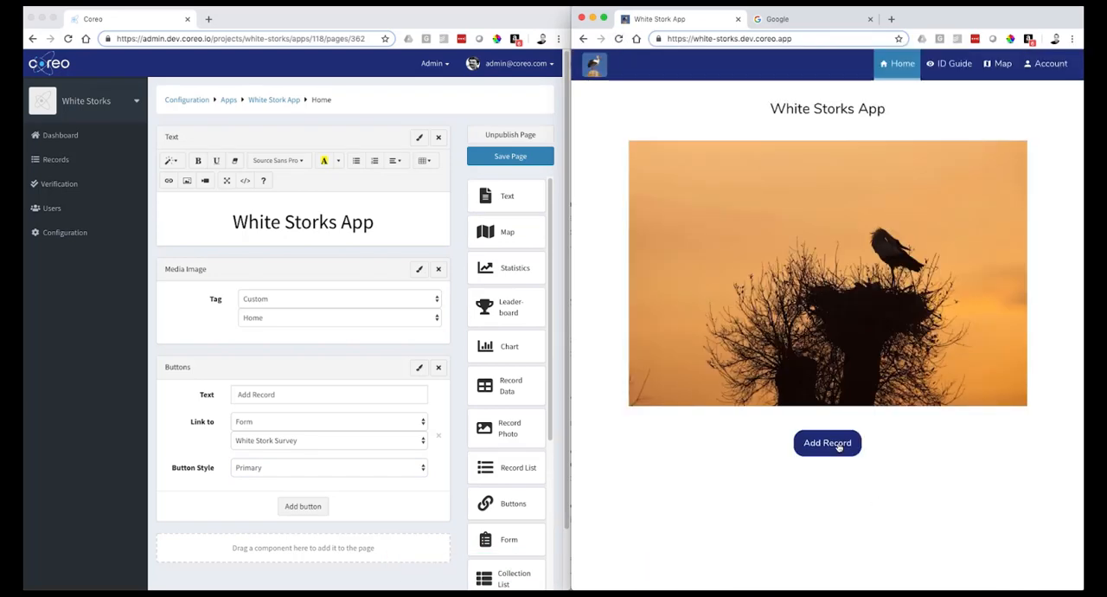
{"action": "left_click", "coordinate": [838, 447]}
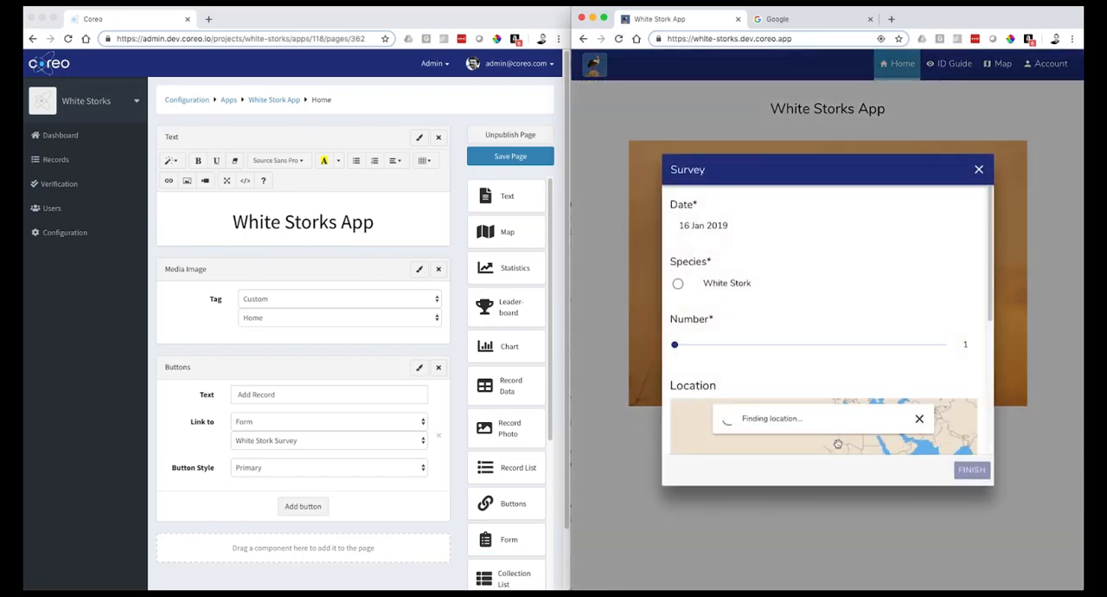
- Fill in the survey with species White Stork and number 4, and place its location marker just south of Bristol
{"action": "left_click", "coordinate": [678, 284]}
{"action": "left_click_drag", "start_coordinate": [675, 344], "coordinate": [682, 345]}
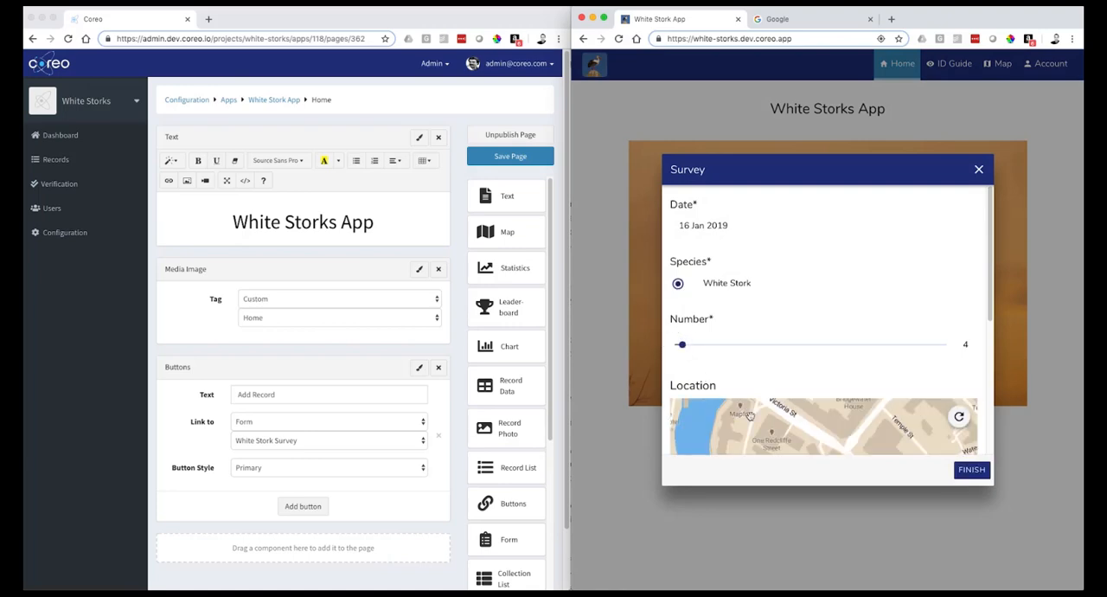
{"action": "scroll", "coordinate": [805, 381], "scroll_direction": "down", "scroll_amount": 3}
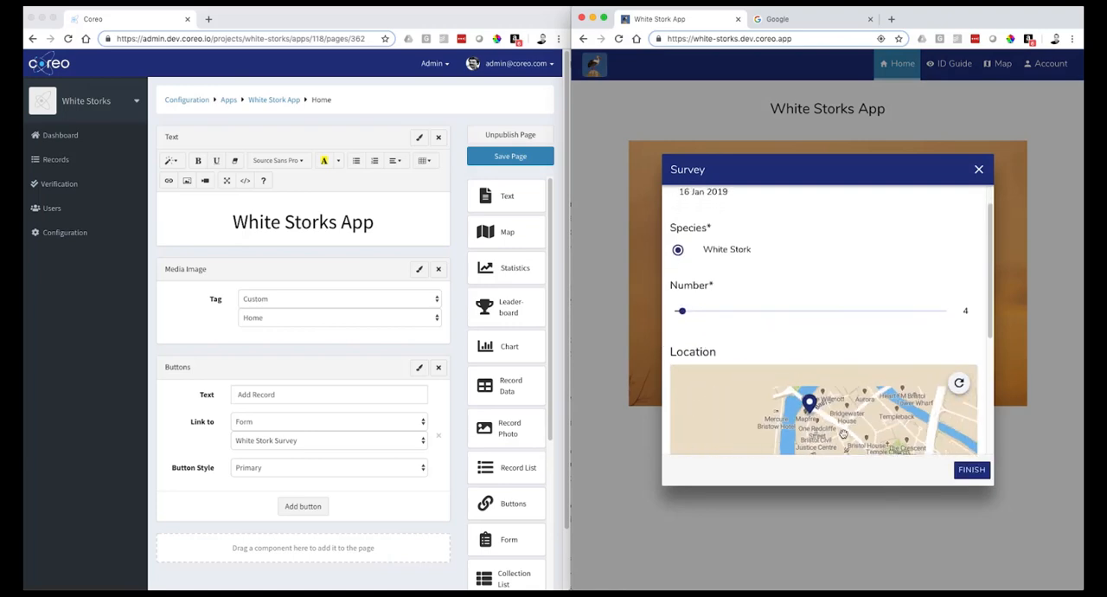
{"action": "scroll", "coordinate": [843, 432], "scroll_direction": "down", "scroll_amount": 5}
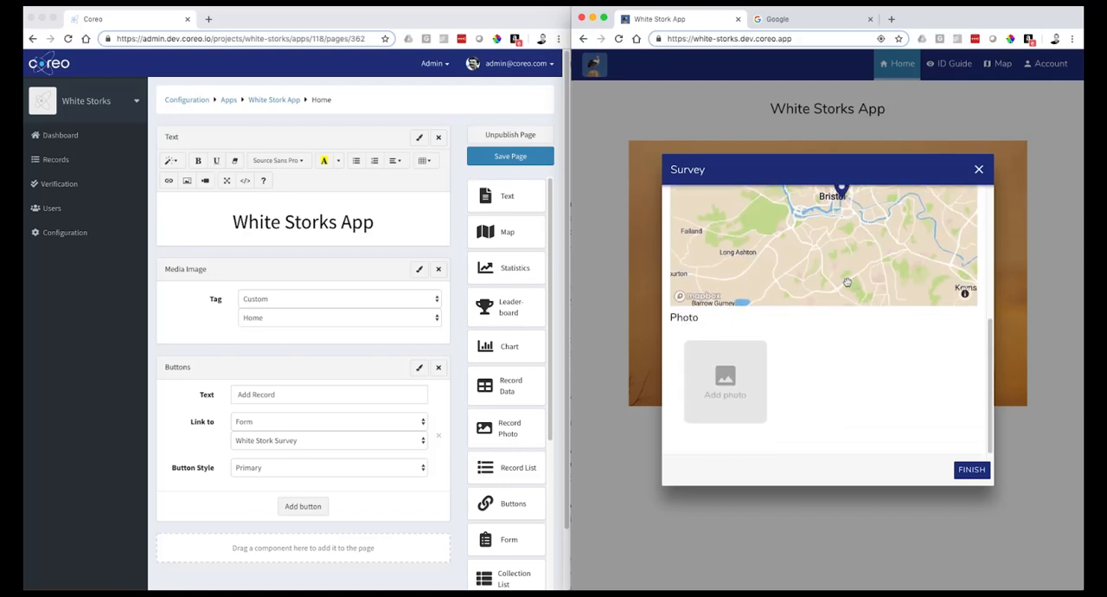
{"action": "left_click", "coordinate": [843, 260]}
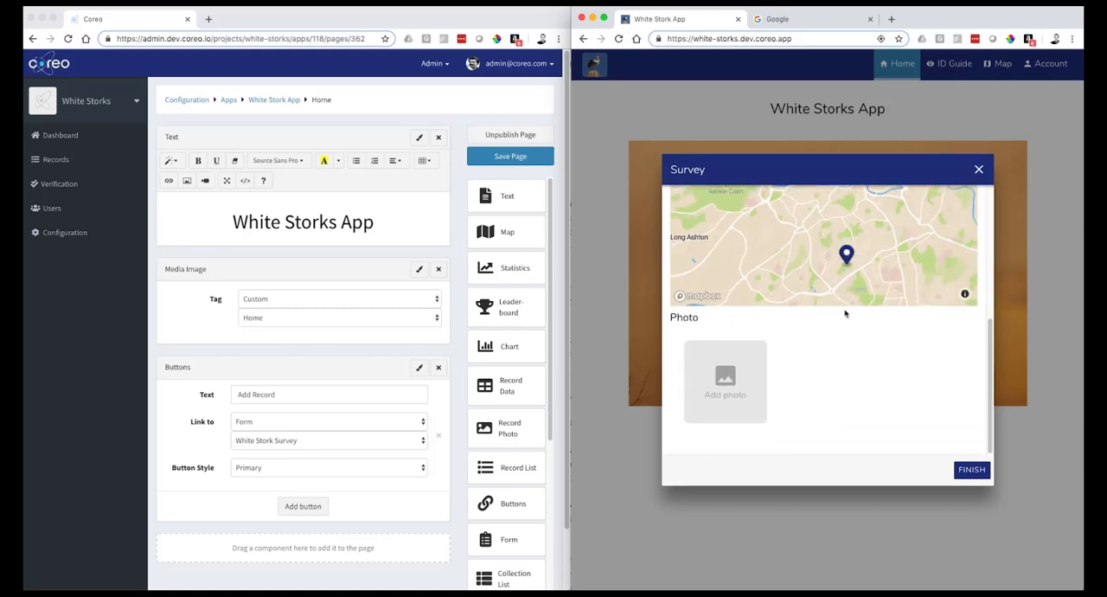
- Attach the photo 100501-white-stork-1790.JPG from the images folder to the survey and submit the record
{"action": "left_click", "coordinate": [711, 387]}
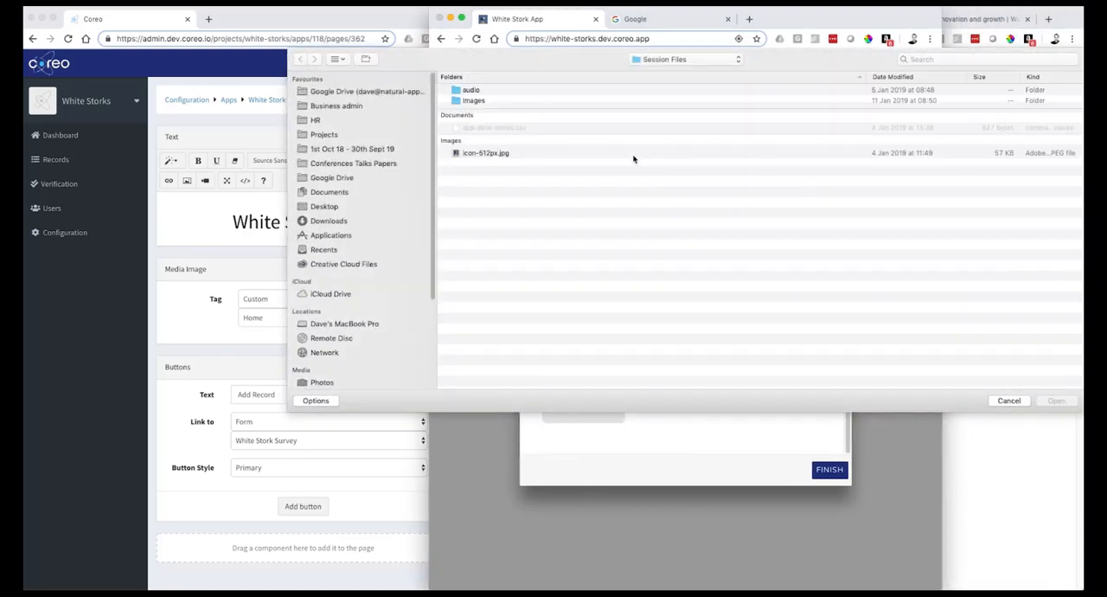
{"action": "double_click", "coordinate": [474, 100]}
{"action": "left_click", "coordinate": [485, 101]}
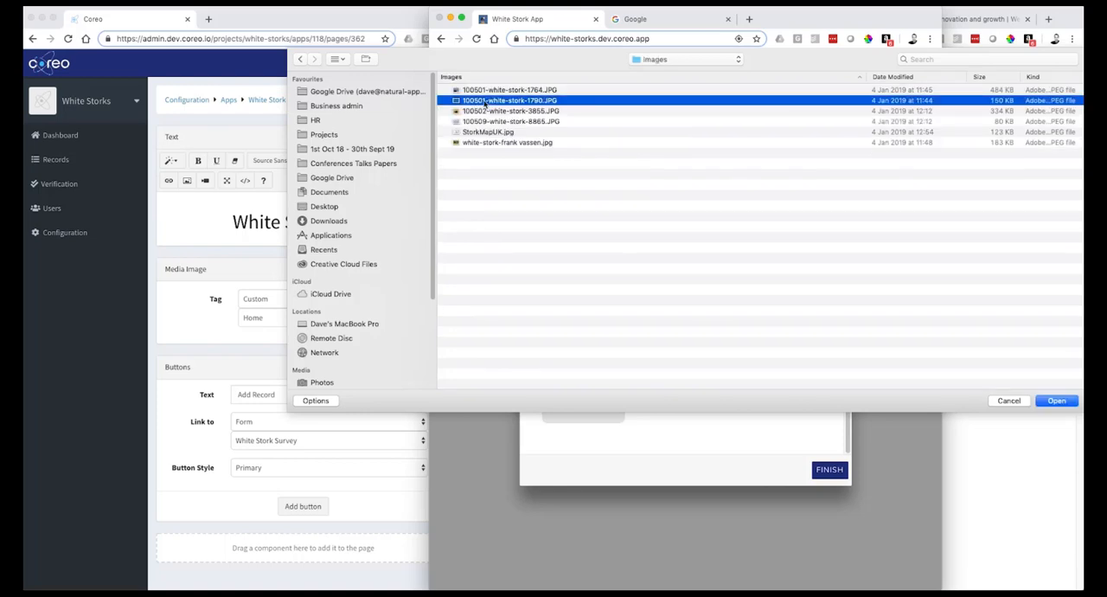
{"action": "left_click", "coordinate": [1057, 401]}
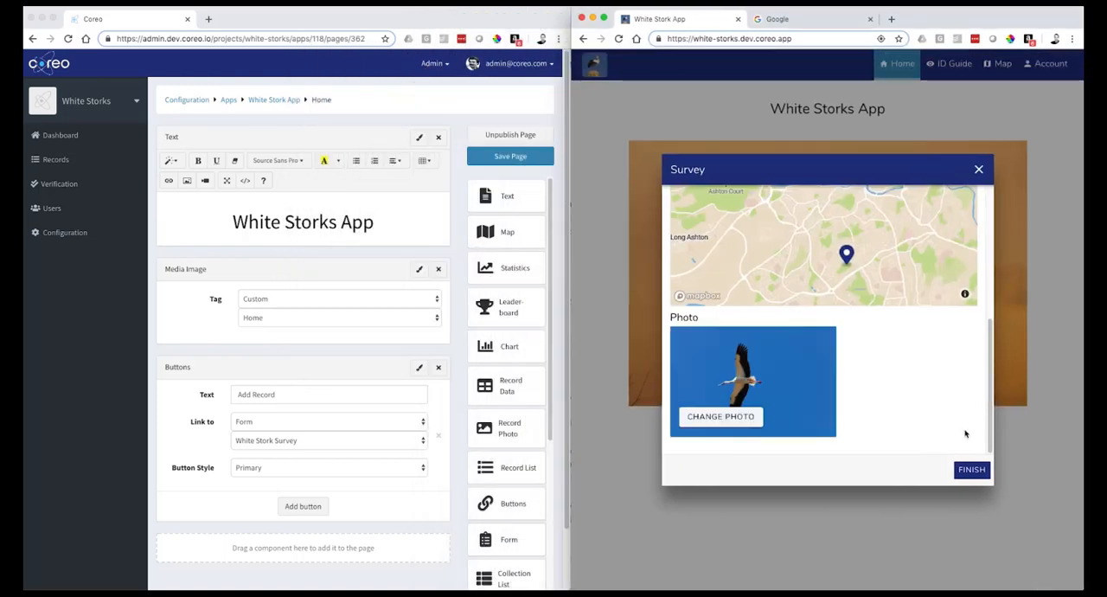
{"action": "left_click", "coordinate": [967, 476]}
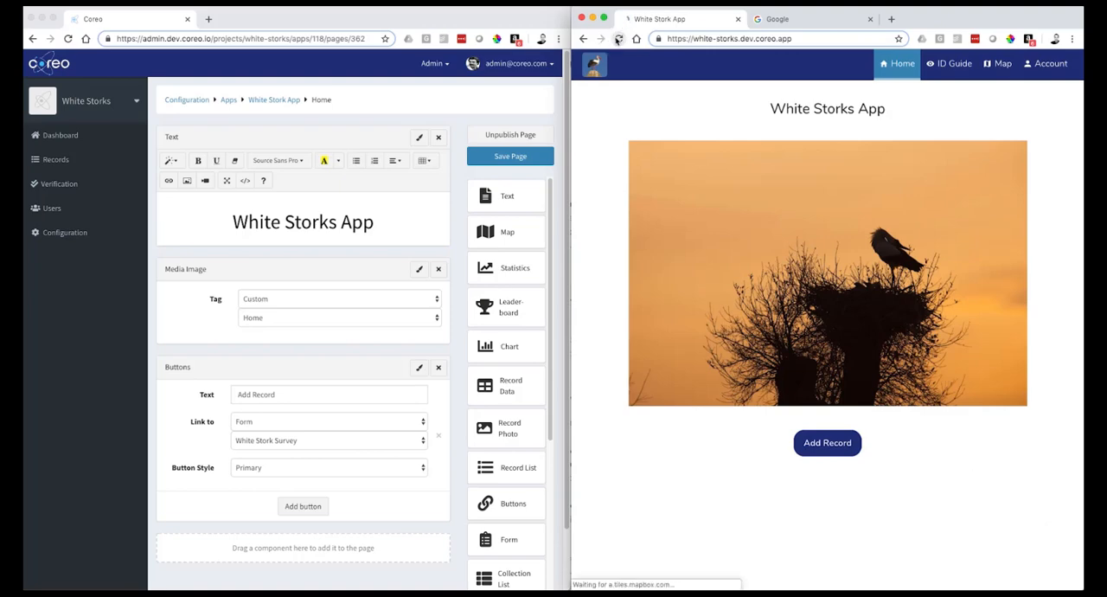
- Examine the submitted record's marker near Bristol on the live app's Map page, and return to the Home page
{"action": "left_click", "coordinate": [998, 63]}
{"action": "scroll", "coordinate": [847, 326], "scroll_direction": "up", "scroll_amount": 5}
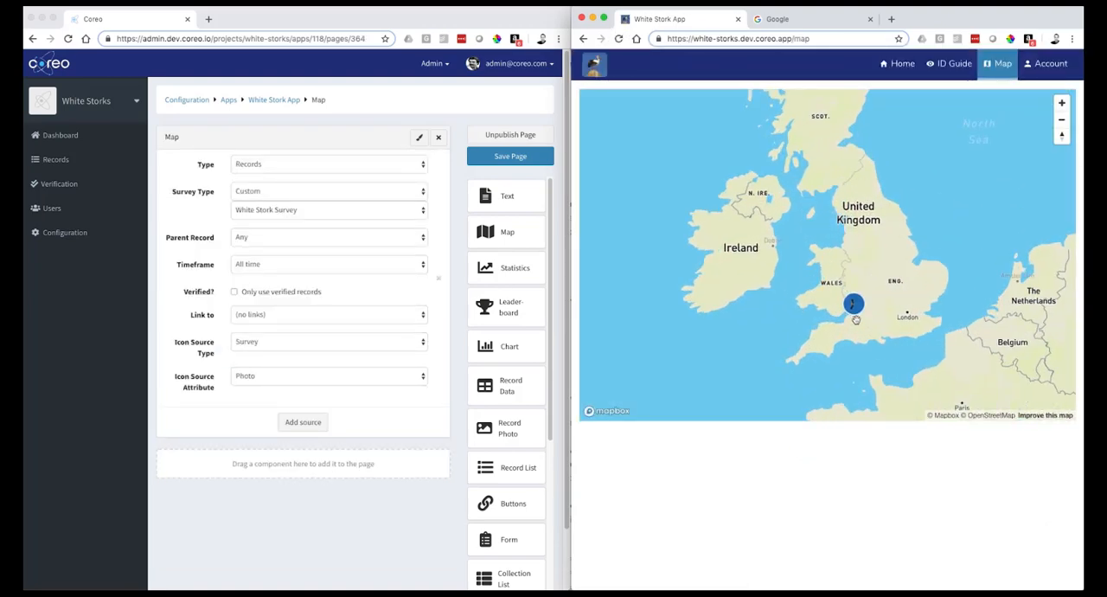
{"action": "scroll", "coordinate": [856, 322], "scroll_direction": "up", "scroll_amount": 5}
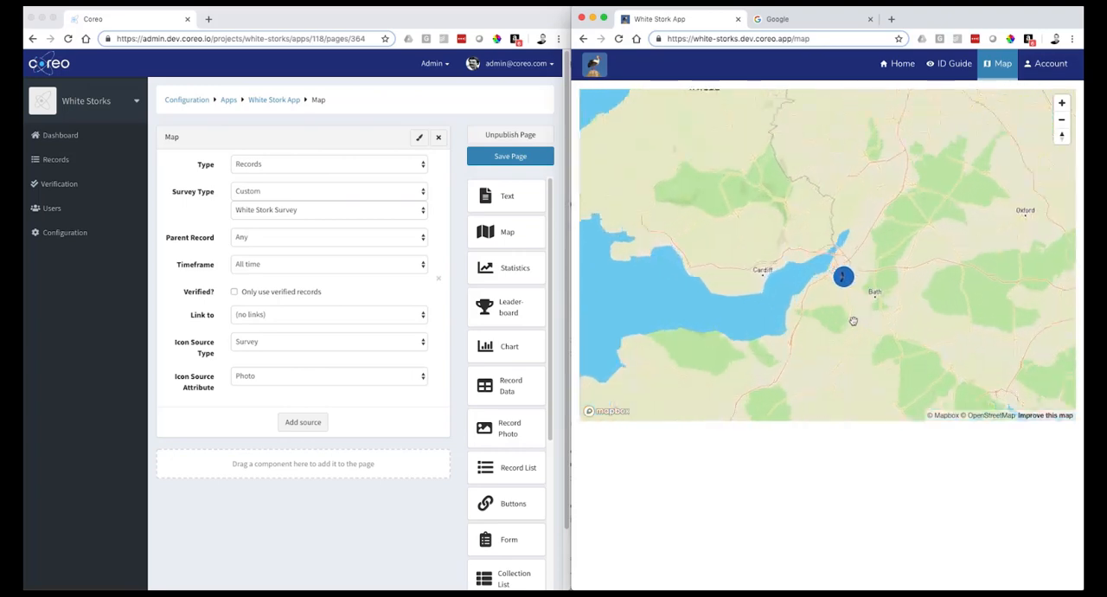
{"action": "scroll", "coordinate": [841, 304], "scroll_direction": "up", "scroll_amount": 5}
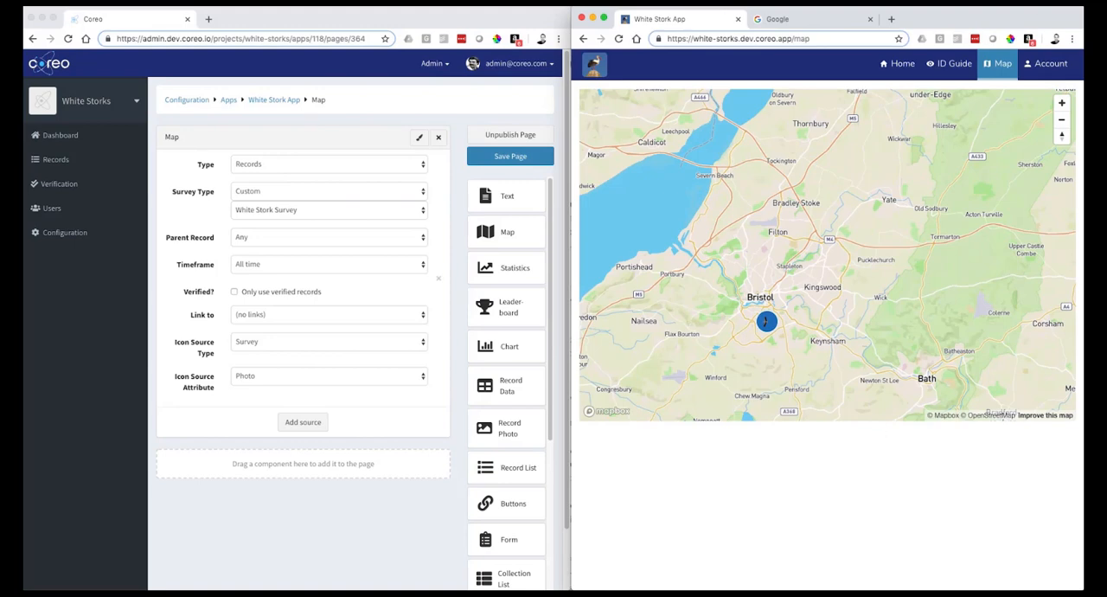
{"action": "left_click", "coordinate": [900, 63]}
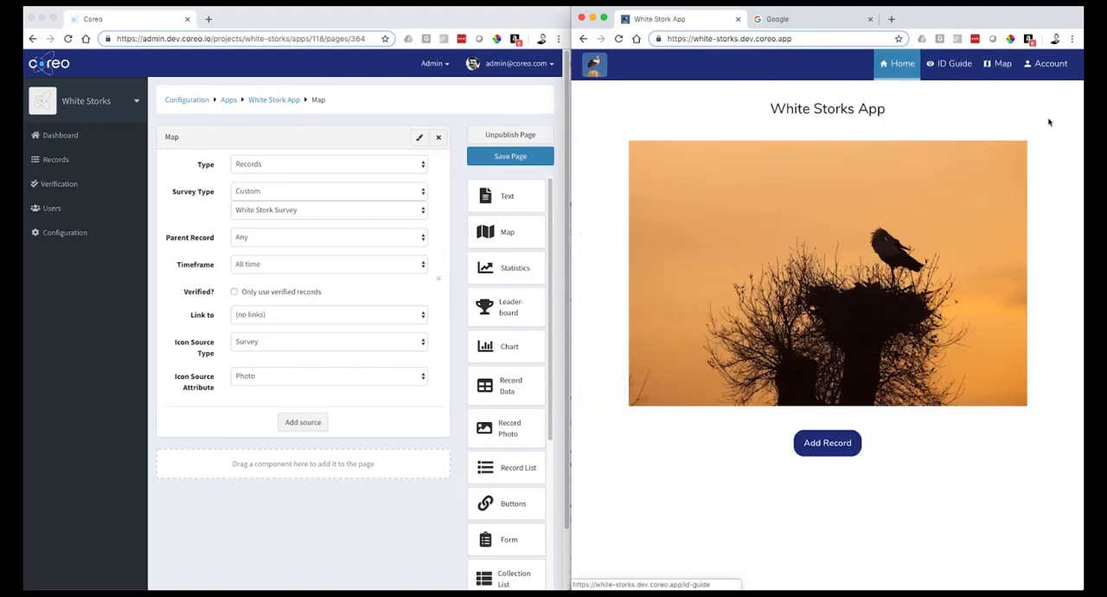